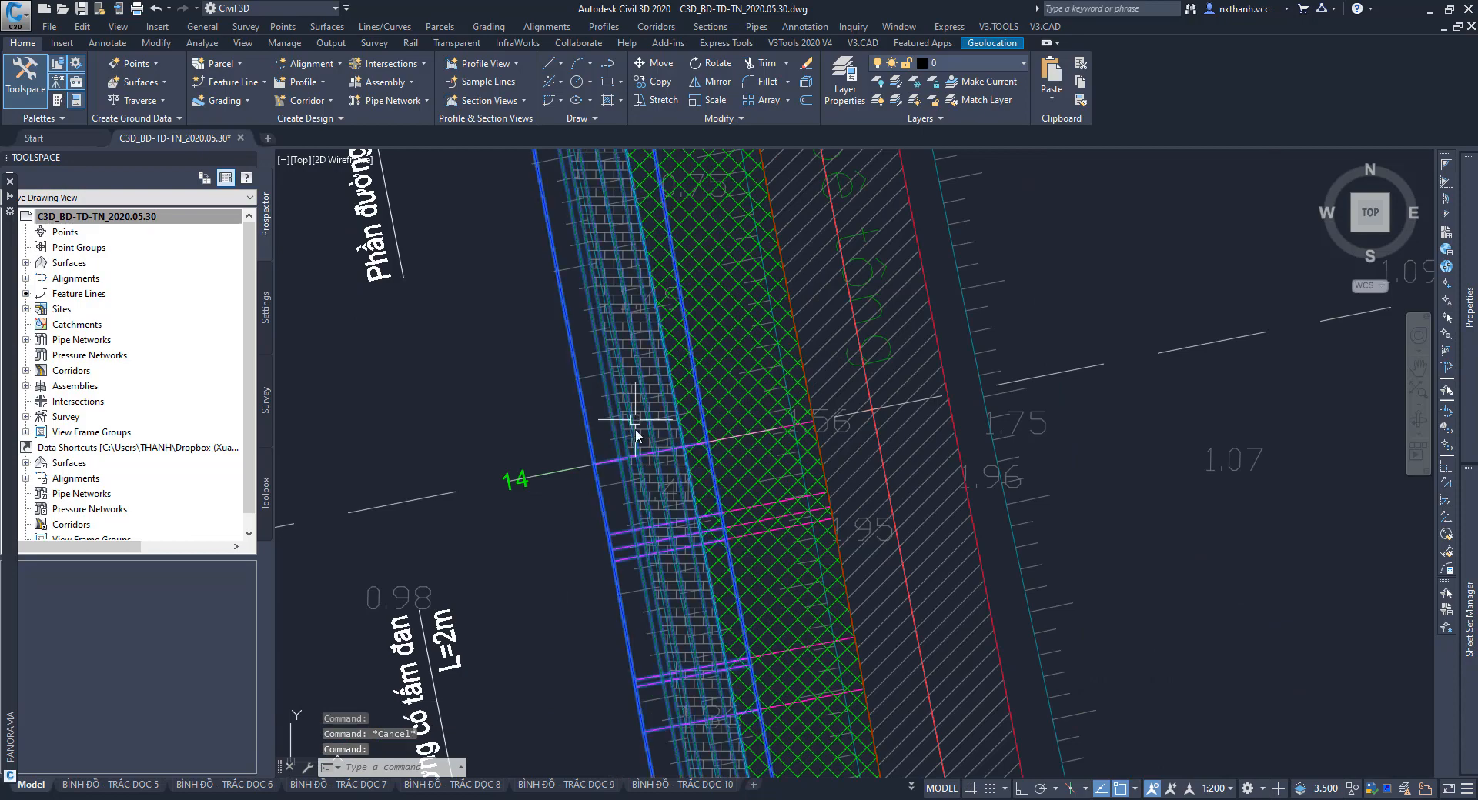
Examine the road and ditch plan along the alignment, from the detailed hatching to the overall drawing layout.
{"action": "scroll", "coordinate": [662, 412], "scroll_direction": "down", "scroll_amount": 5}
{"action": "middle_click_drag", "start_coordinate": [682, 399], "coordinate": [720, 601]}
{"action": "middle_click_drag", "start_coordinate": [650, 231], "coordinate": [733, 658]}
{"action": "middle_click_drag", "start_coordinate": [690, 375], "coordinate": [742, 640]}
{"action": "scroll", "coordinate": [741, 639], "scroll_direction": "down", "scroll_amount": 1}
{"action": "middle_click_drag", "start_coordinate": [724, 440], "coordinate": [756, 613]}
{"action": "scroll", "coordinate": [675, 401], "scroll_direction": "up", "scroll_amount": 6}
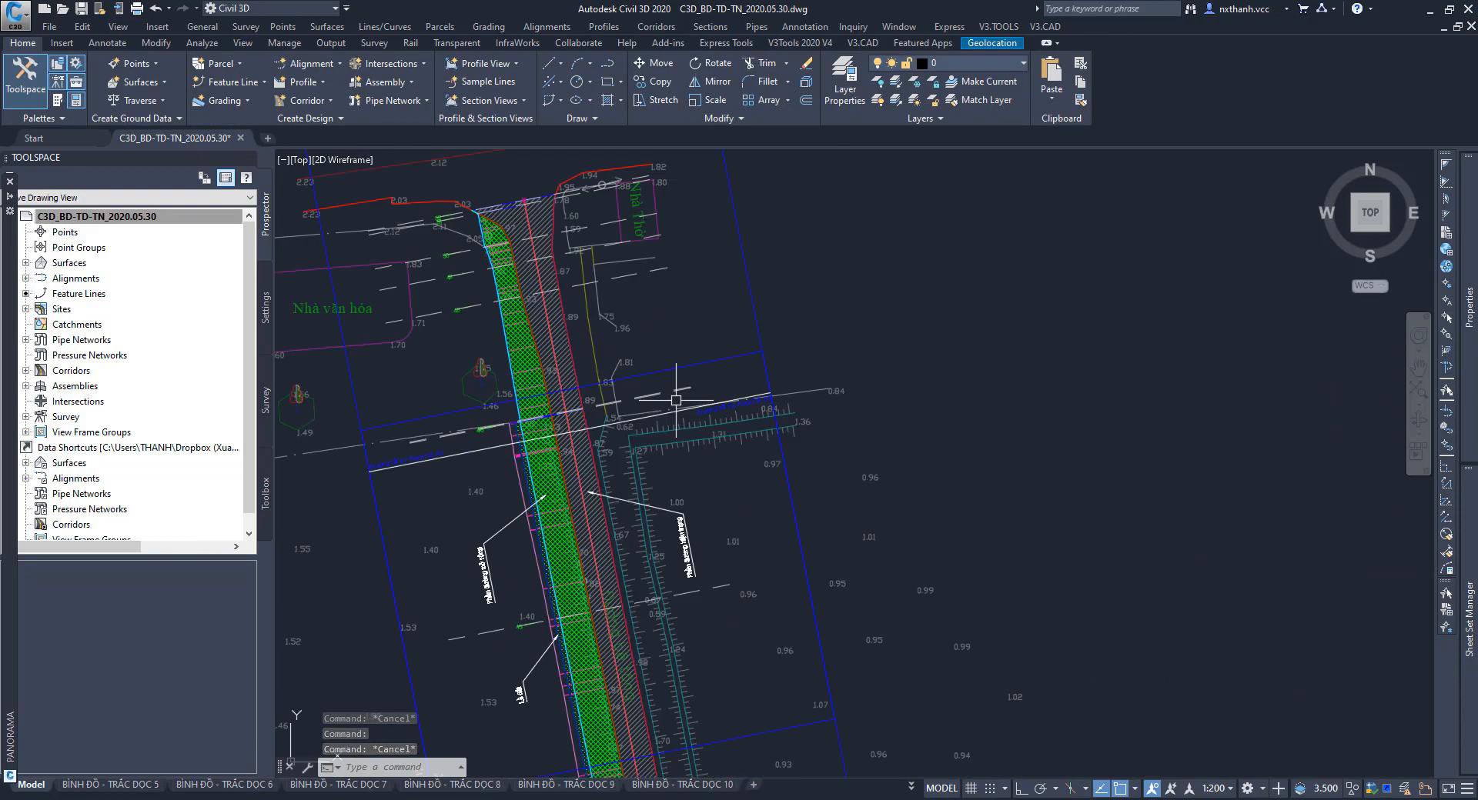
{"action": "middle_click_drag", "start_coordinate": [670, 388], "coordinate": [737, 407]}
{"action": "scroll", "coordinate": [602, 295], "scroll_direction": "down", "scroll_amount": 15}
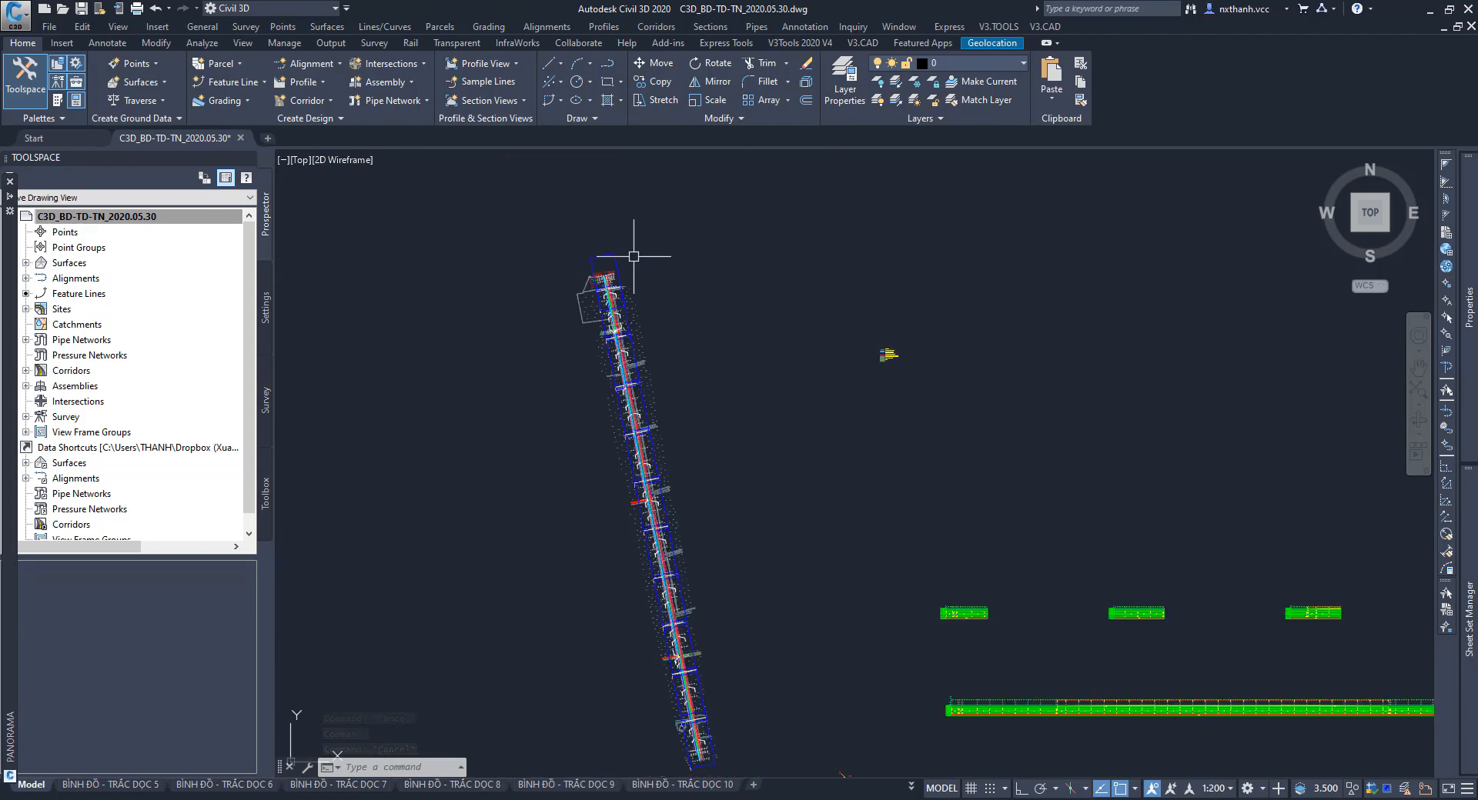
{"action": "scroll", "coordinate": [620, 388], "scroll_direction": "up", "scroll_amount": 5}
{"action": "mouse_move", "coordinate": [626, 393]}
{"action": "middle_mouse_down"}
{"action": "mouse_move", "coordinate": [717, 451]}
{"action": "mouse_move", "coordinate": [688, 371]}
{"action": "middle_mouse_up"}
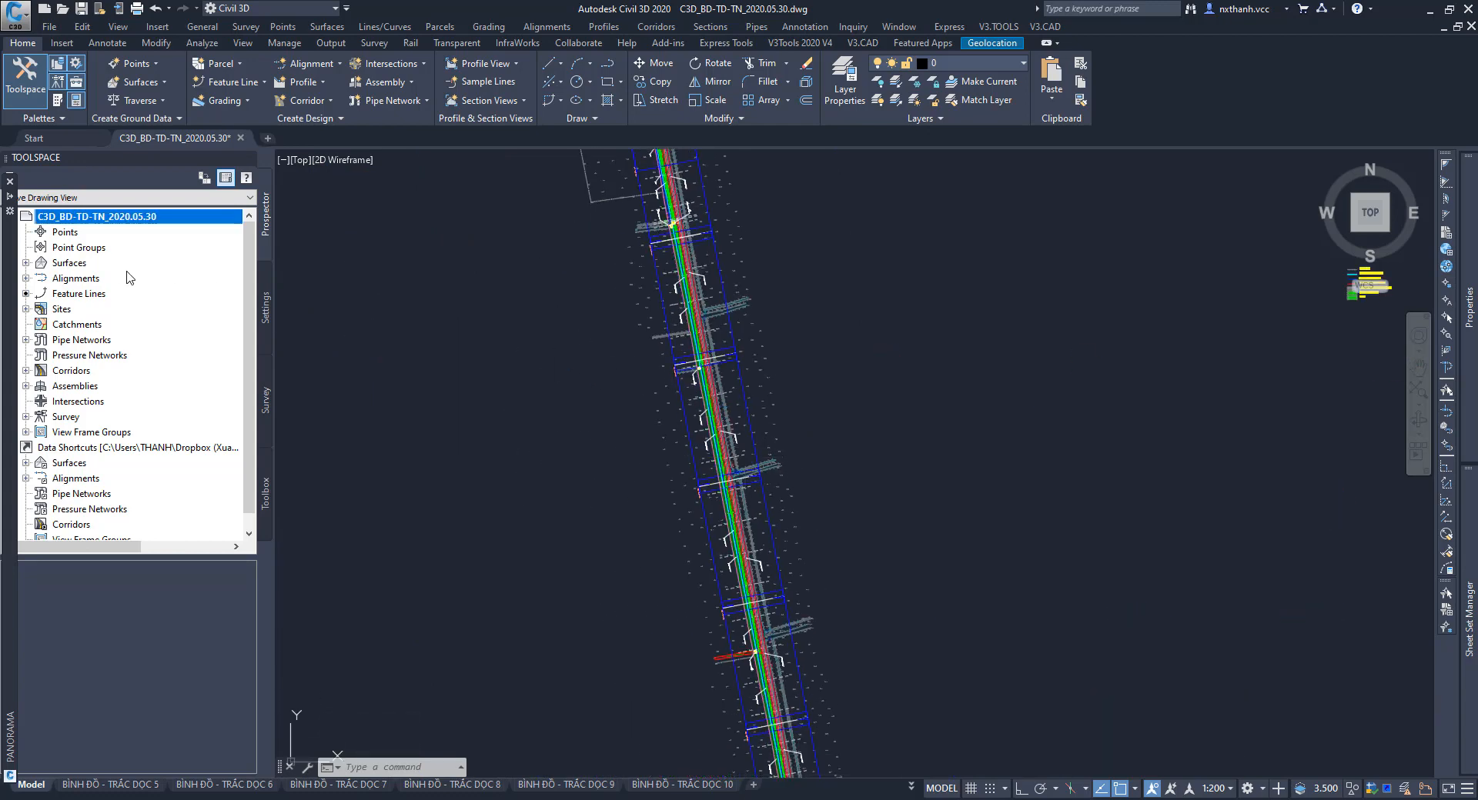
Set the EG surface's style to "V_Đường đồng mức 0.1m và 0.5m" in its surface properties.
{"action": "double_click", "coordinate": [66, 264]}
{"action": "right_click", "coordinate": [87, 309]}
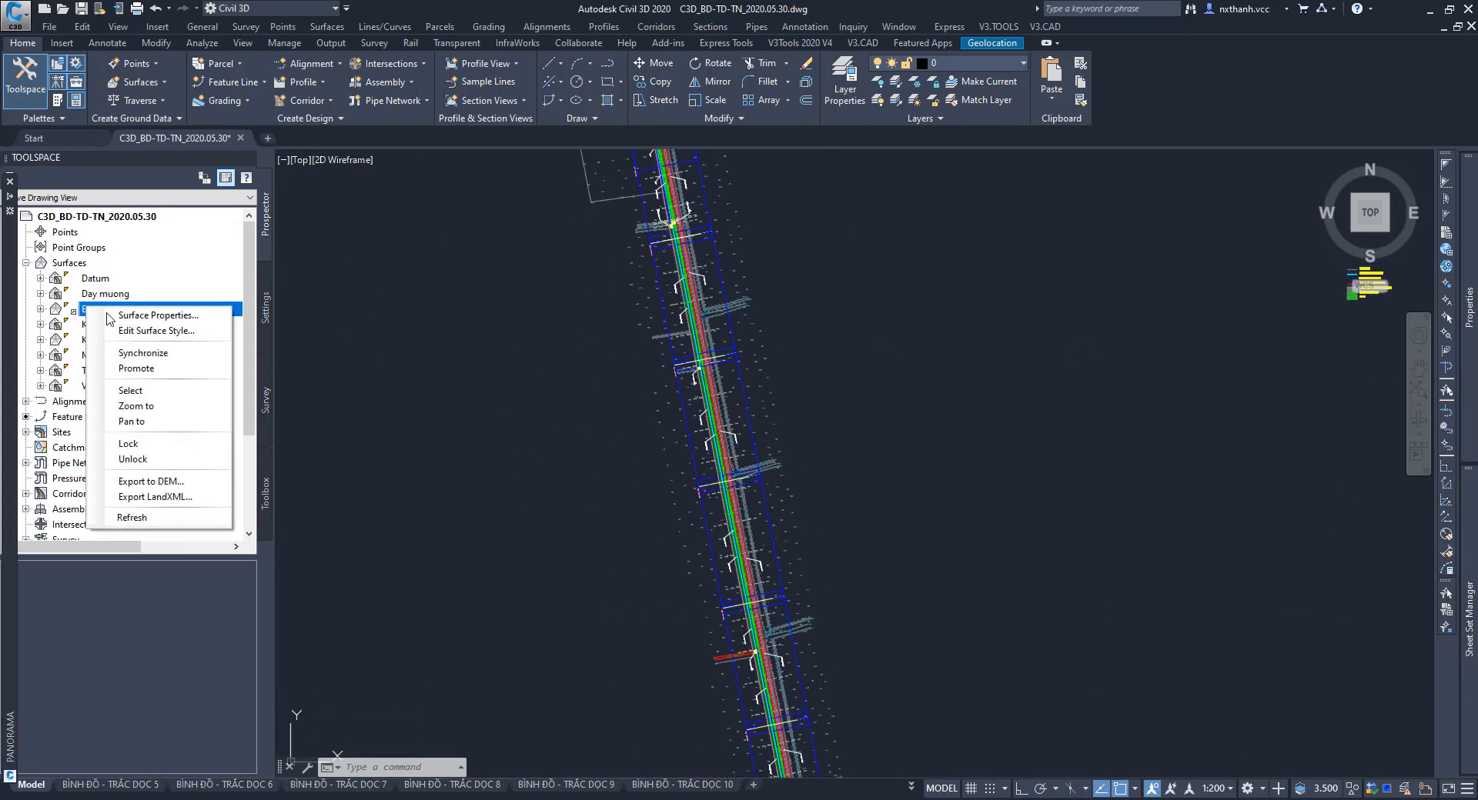
{"action": "left_click", "coordinate": [126, 316]}
{"action": "left_click", "coordinate": [589, 409]}
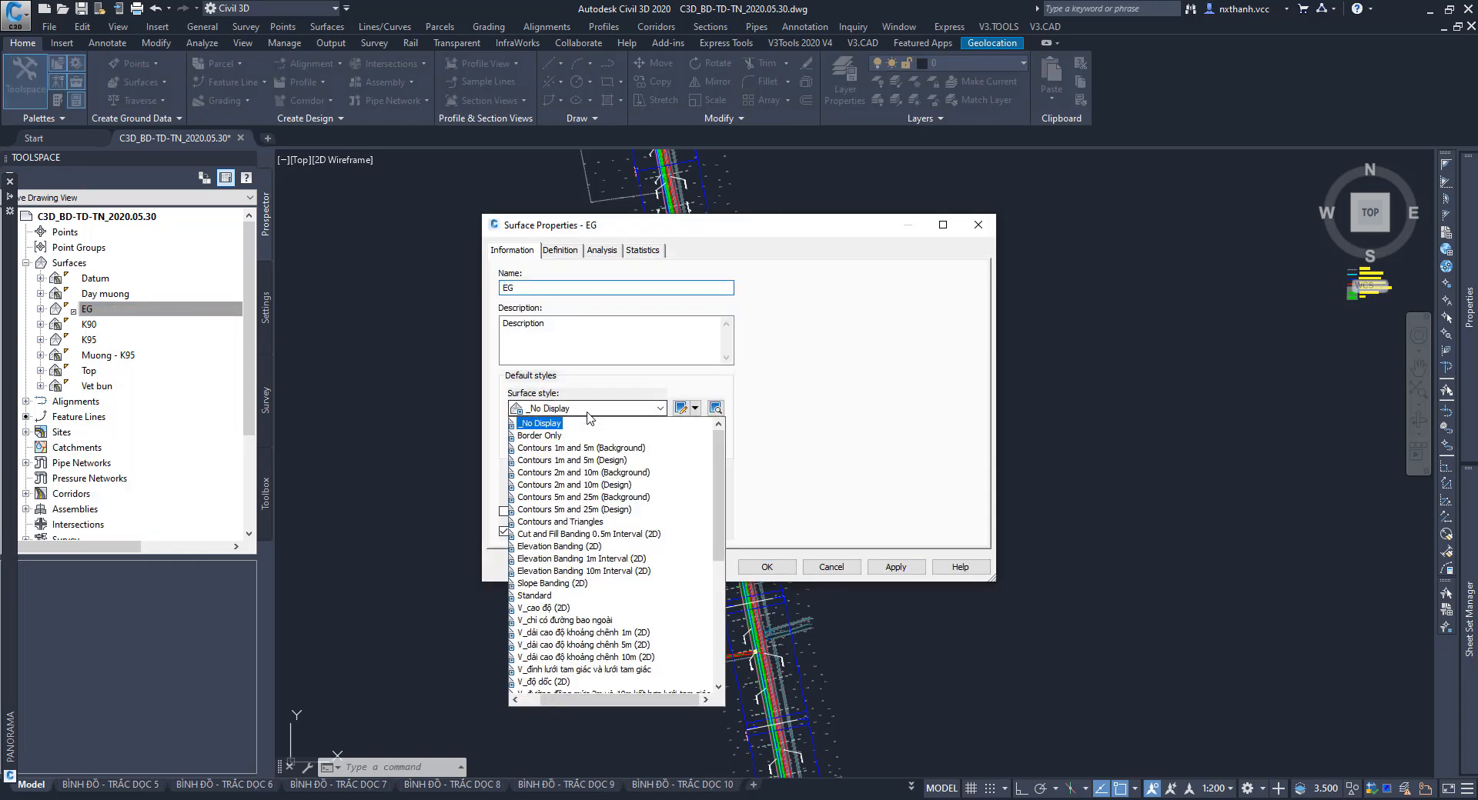
{"action": "scroll", "coordinate": [601, 560], "scroll_direction": "down", "scroll_amount": 5}
{"action": "left_click", "coordinate": [612, 522]}
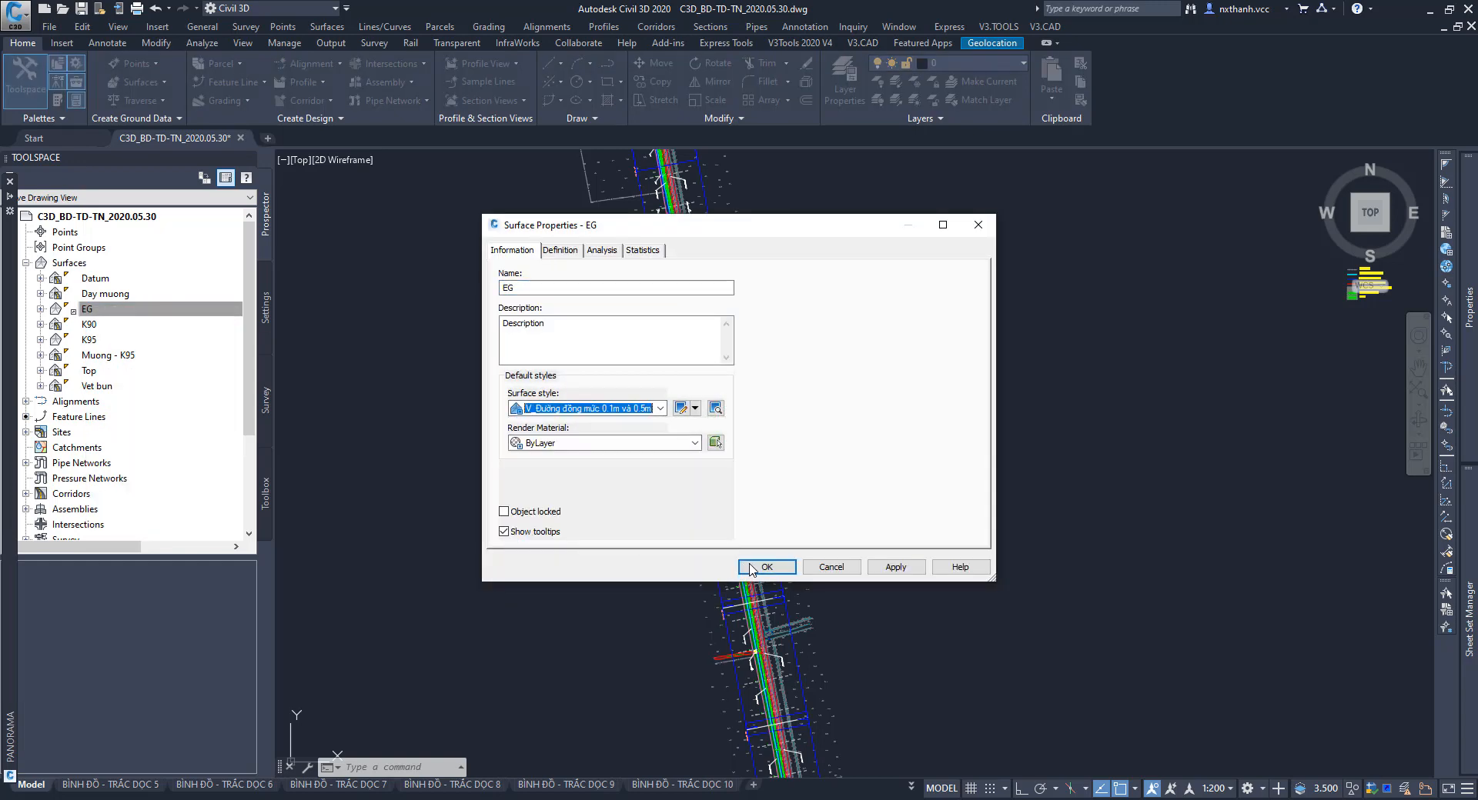
{"action": "left_click", "coordinate": [756, 566]}
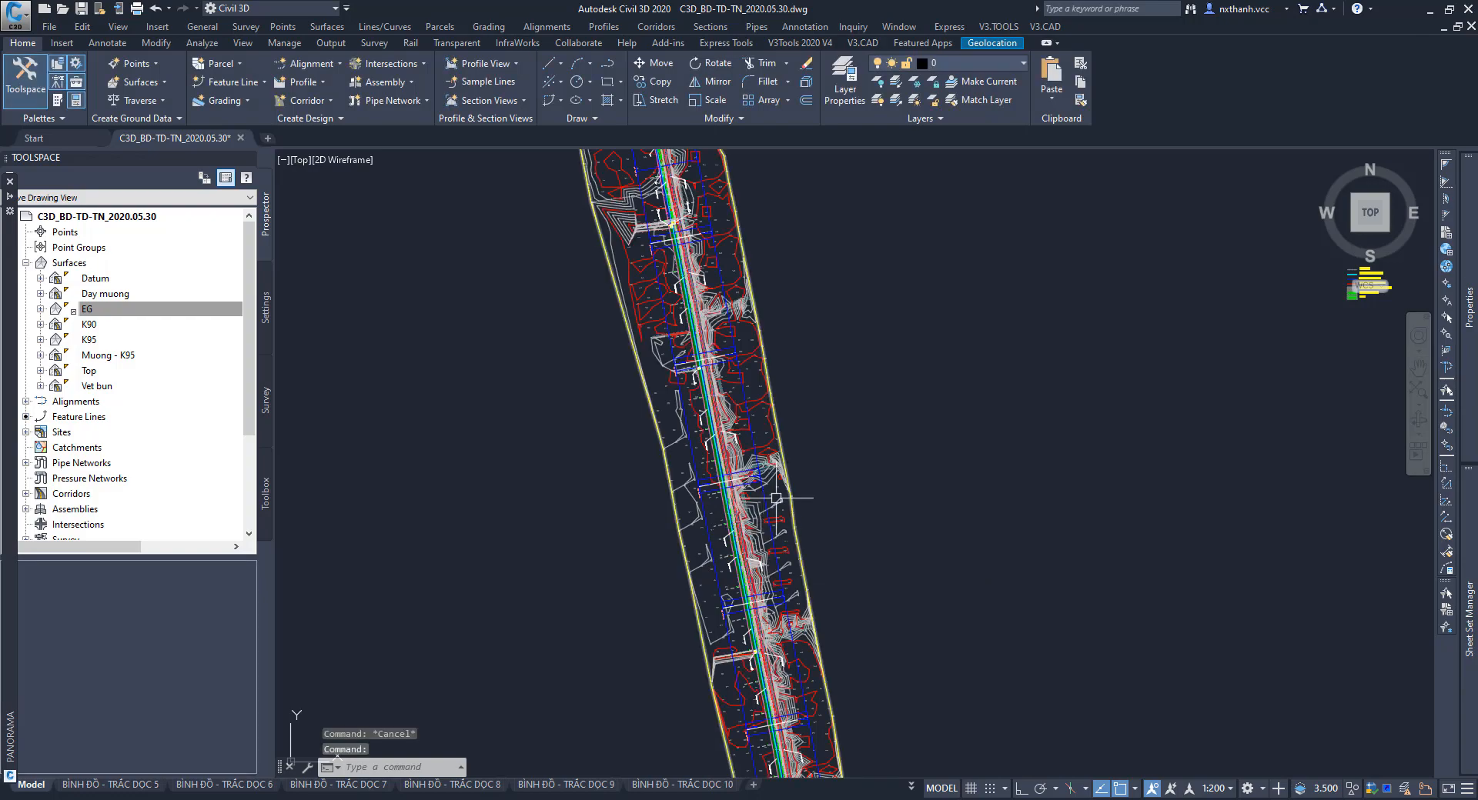
Select the EG surface by its contours in the plan.
{"action": "scroll", "coordinate": [775, 498], "scroll_direction": "up", "scroll_amount": 4}
{"action": "scroll", "coordinate": [785, 402], "scroll_direction": "up", "scroll_amount": 5}
{"action": "key", "text": "Escape"}
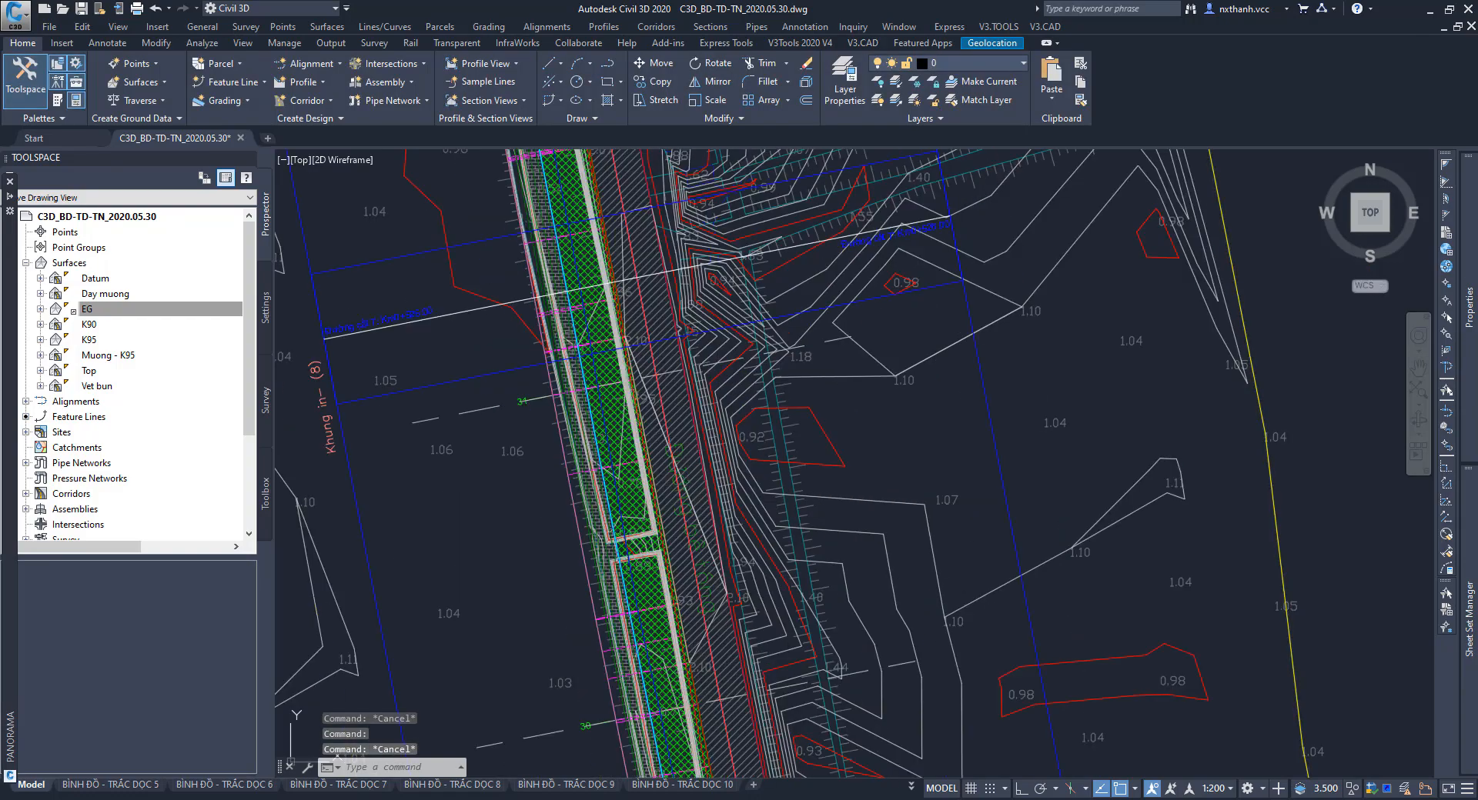
{"action": "left_click", "coordinate": [734, 451]}
{"action": "scroll", "coordinate": [733, 451], "scroll_direction": "down", "scroll_amount": 8}
{"action": "right_click", "coordinate": [734, 451]}
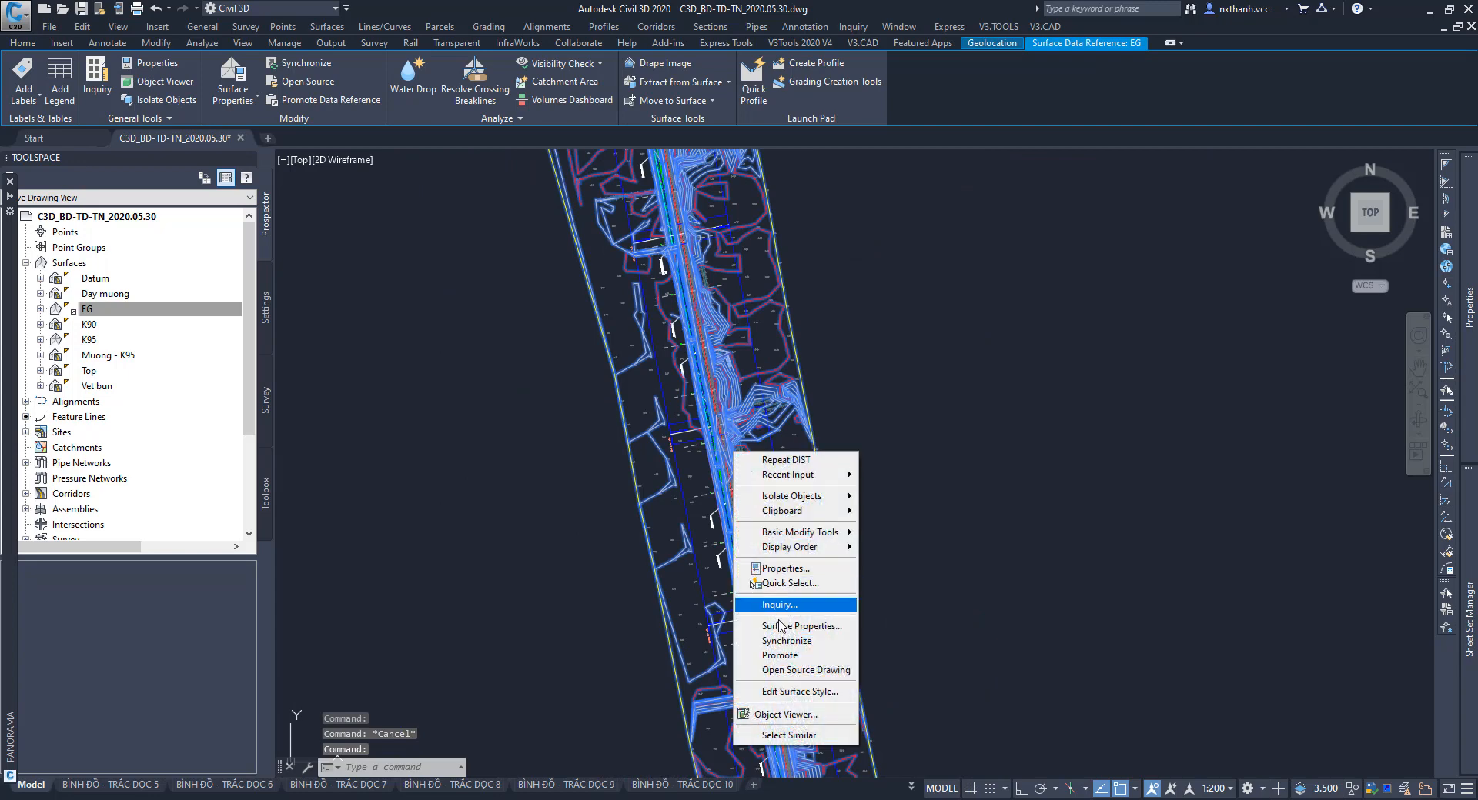
{"action": "left_click", "coordinate": [783, 691]}
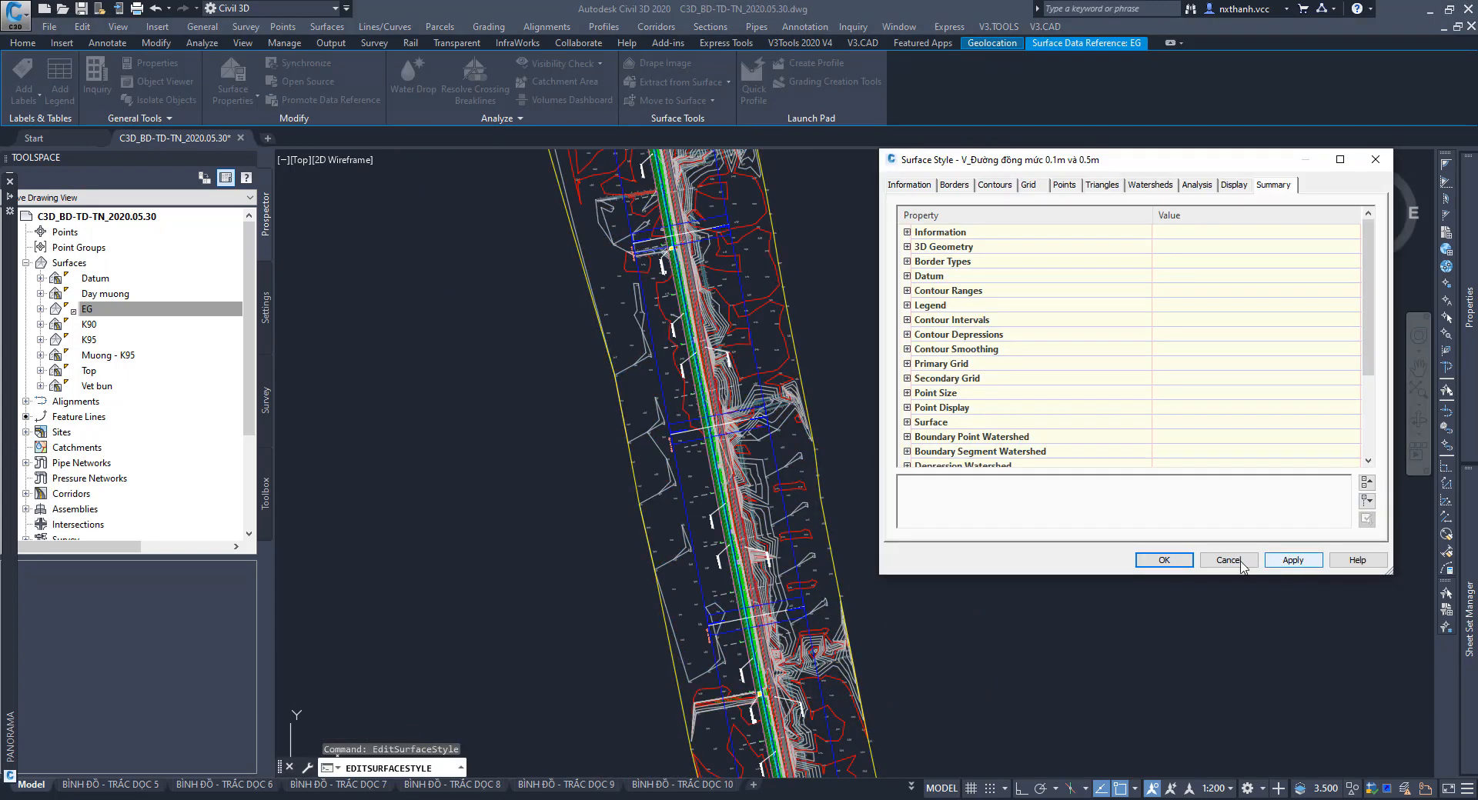
{"action": "left_click", "coordinate": [1239, 561]}
Open the selected EG surface in the Object Viewer and examine its ditches and slopes up close in 3D.
{"action": "right_click", "coordinate": [807, 416]}
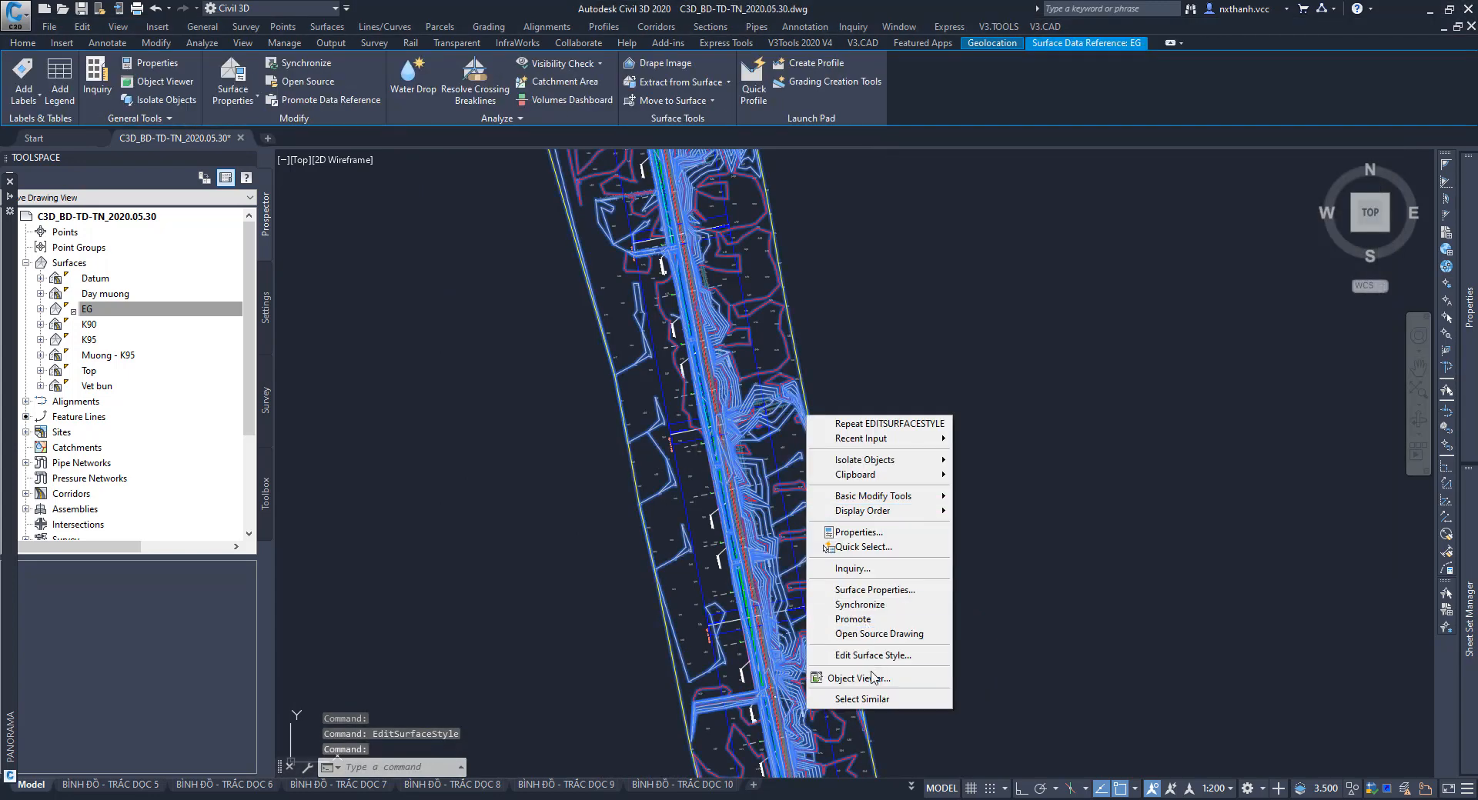
{"action": "left_click", "coordinate": [862, 678]}
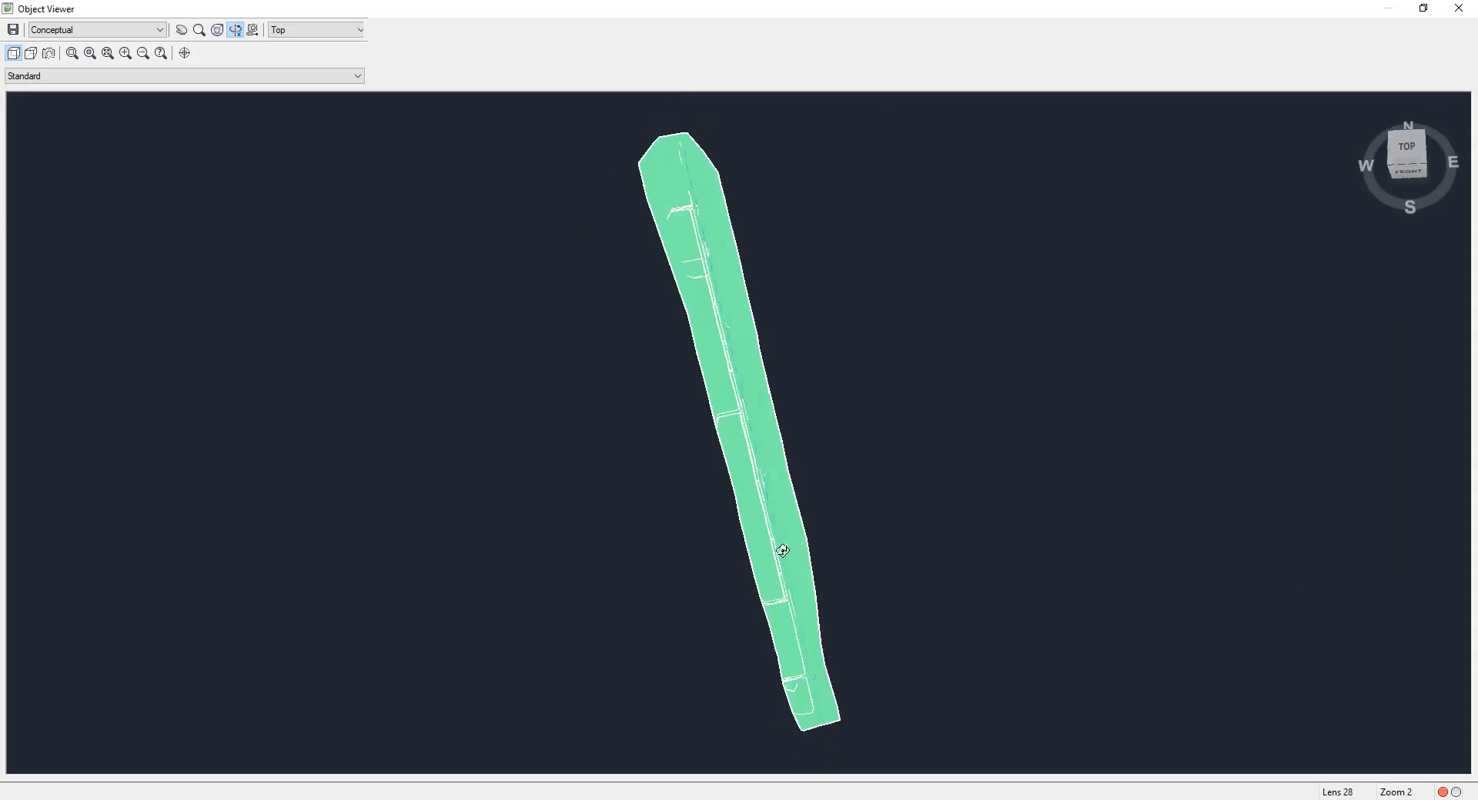
{"action": "left_click_drag", "start_coordinate": [782, 551], "coordinate": [771, 437]}
{"action": "scroll", "coordinate": [760, 567], "scroll_direction": "up", "scroll_amount": 4}
{"action": "middle_click_drag", "start_coordinate": [857, 582], "coordinate": [624, 234]}
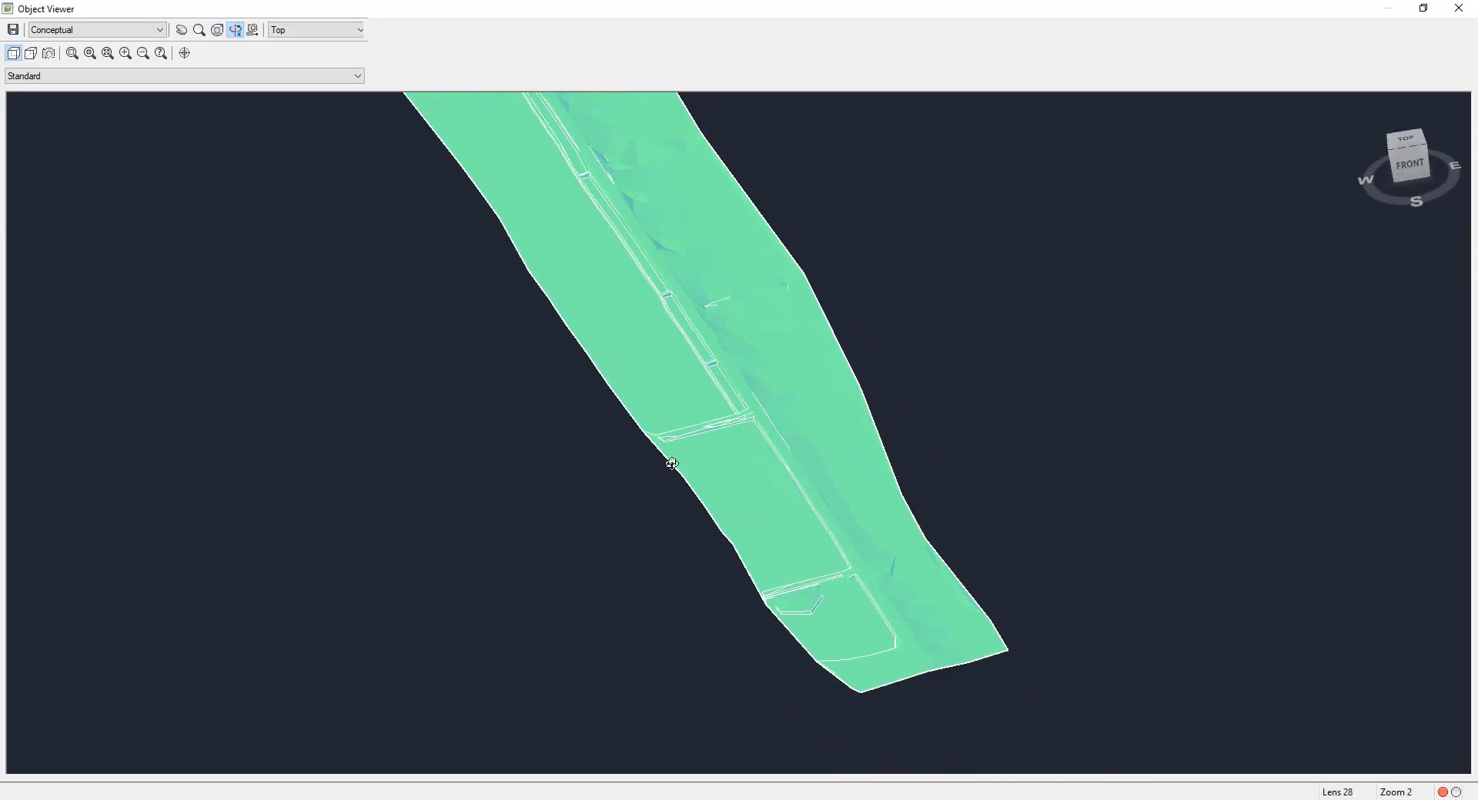
{"action": "left_click_drag", "start_coordinate": [672, 463], "coordinate": [733, 397]}
{"action": "scroll", "coordinate": [969, 382], "scroll_direction": "up", "scroll_amount": 2}
{"action": "middle_click_drag", "start_coordinate": [968, 382], "coordinate": [872, 547]}
{"action": "scroll", "coordinate": [742, 416], "scroll_direction": "up", "scroll_amount": 2}
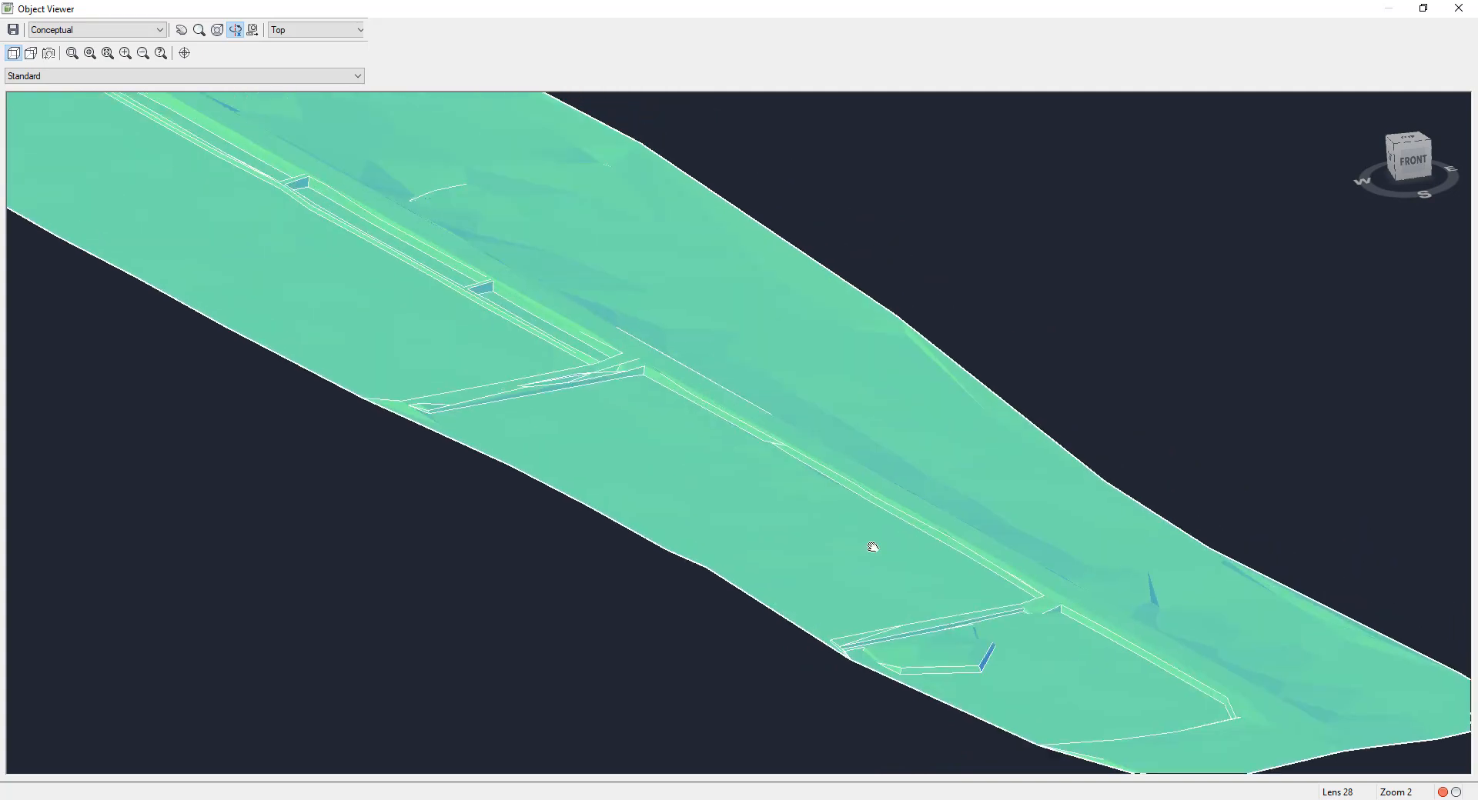
{"action": "left_click_drag", "start_coordinate": [872, 547], "coordinate": [874, 382]}
{"action": "scroll", "coordinate": [760, 433], "scroll_direction": "up", "scroll_amount": 3}
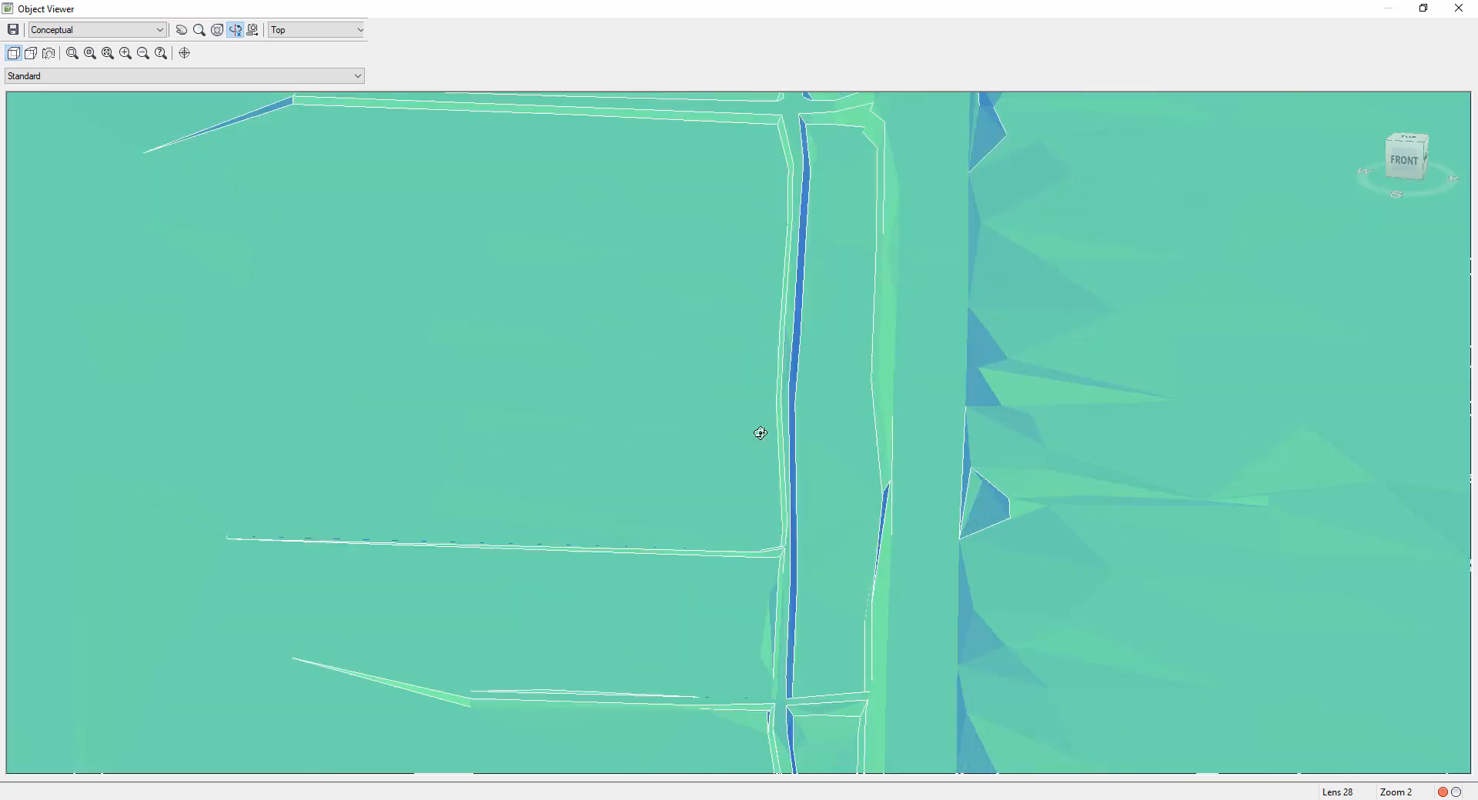
Examine the EG surface's 3D model along its whole length from several angles, and close the Object Viewer.
{"action": "scroll", "coordinate": [760, 433], "scroll_direction": "down", "scroll_amount": 5}
{"action": "left_click_drag", "start_coordinate": [762, 339], "coordinate": [708, 505]}
{"action": "scroll", "coordinate": [907, 554], "scroll_direction": "up", "scroll_amount": 3}
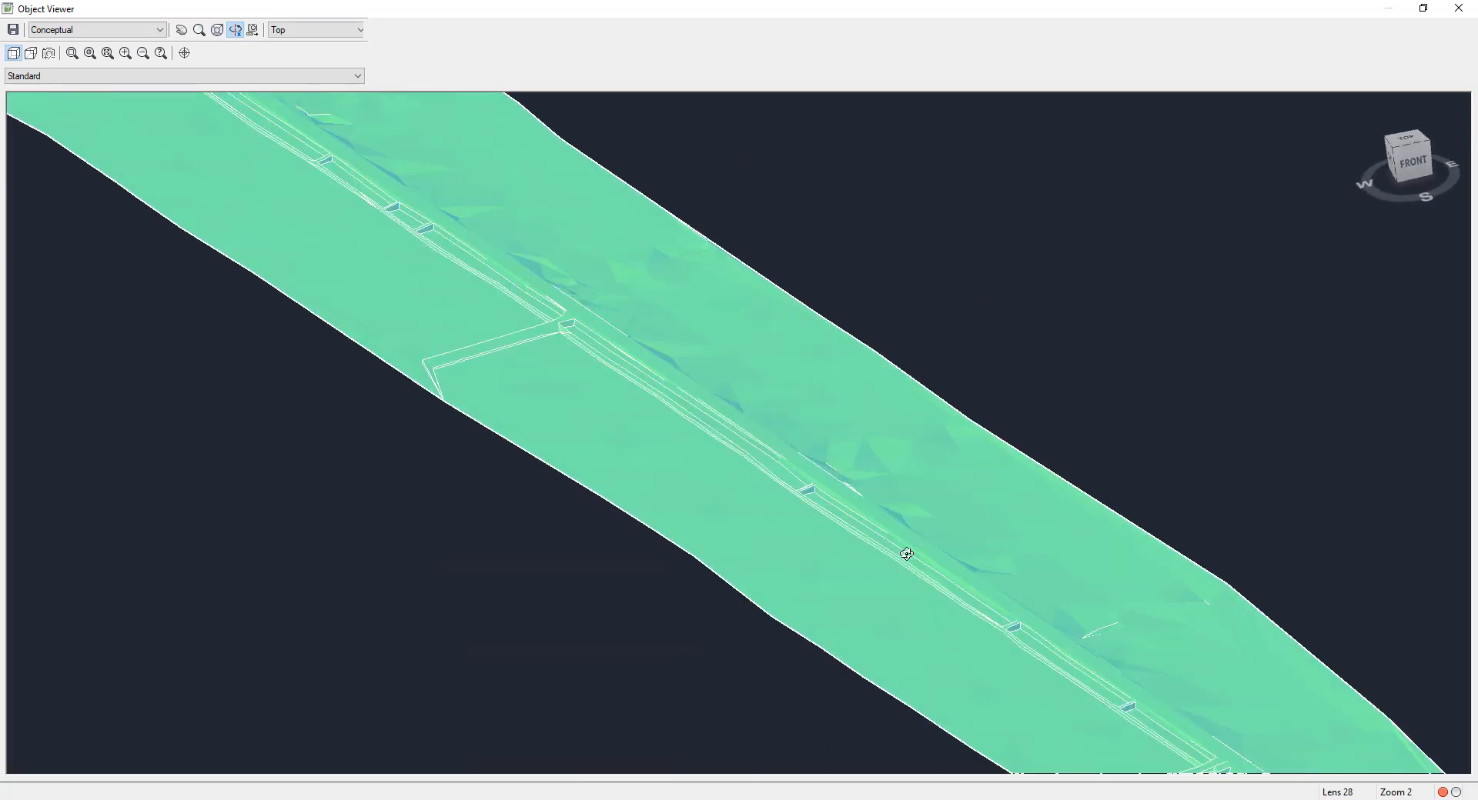
{"action": "scroll", "coordinate": [878, 542], "scroll_direction": "down", "scroll_amount": 4}
{"action": "left_click_drag", "start_coordinate": [837, 538], "coordinate": [785, 498]}
{"action": "scroll", "coordinate": [817, 536], "scroll_direction": "up", "scroll_amount": 4}
{"action": "scroll", "coordinate": [818, 536], "scroll_direction": "down", "scroll_amount": 4}
{"action": "middle_click_drag", "start_coordinate": [755, 487], "coordinate": [846, 498]}
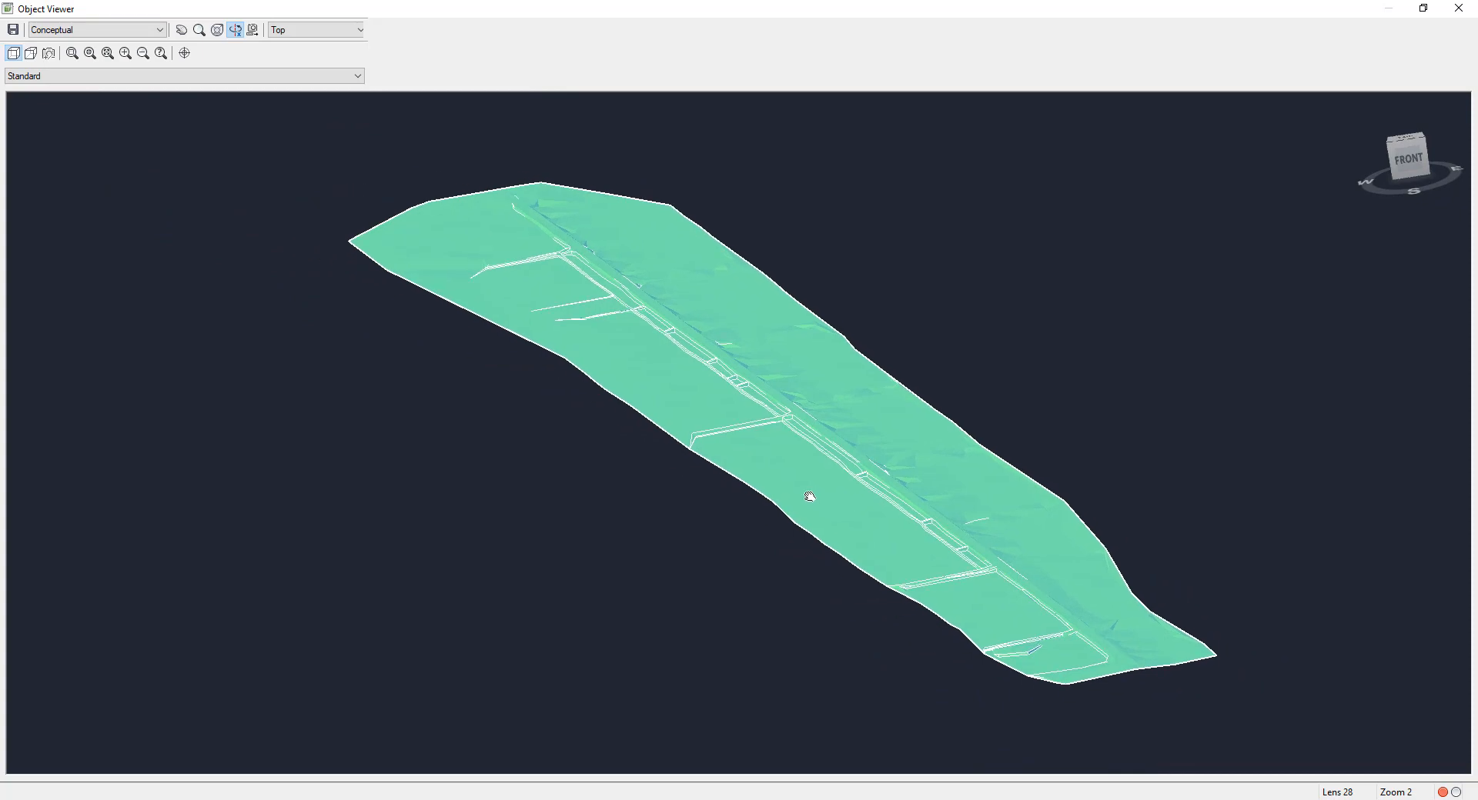
{"action": "left_click_drag", "start_coordinate": [811, 497], "coordinate": [826, 522]}
{"action": "scroll", "coordinate": [821, 501], "scroll_direction": "down", "scroll_amount": 4}
{"action": "scroll", "coordinate": [822, 506], "scroll_direction": "up", "scroll_amount": 4}
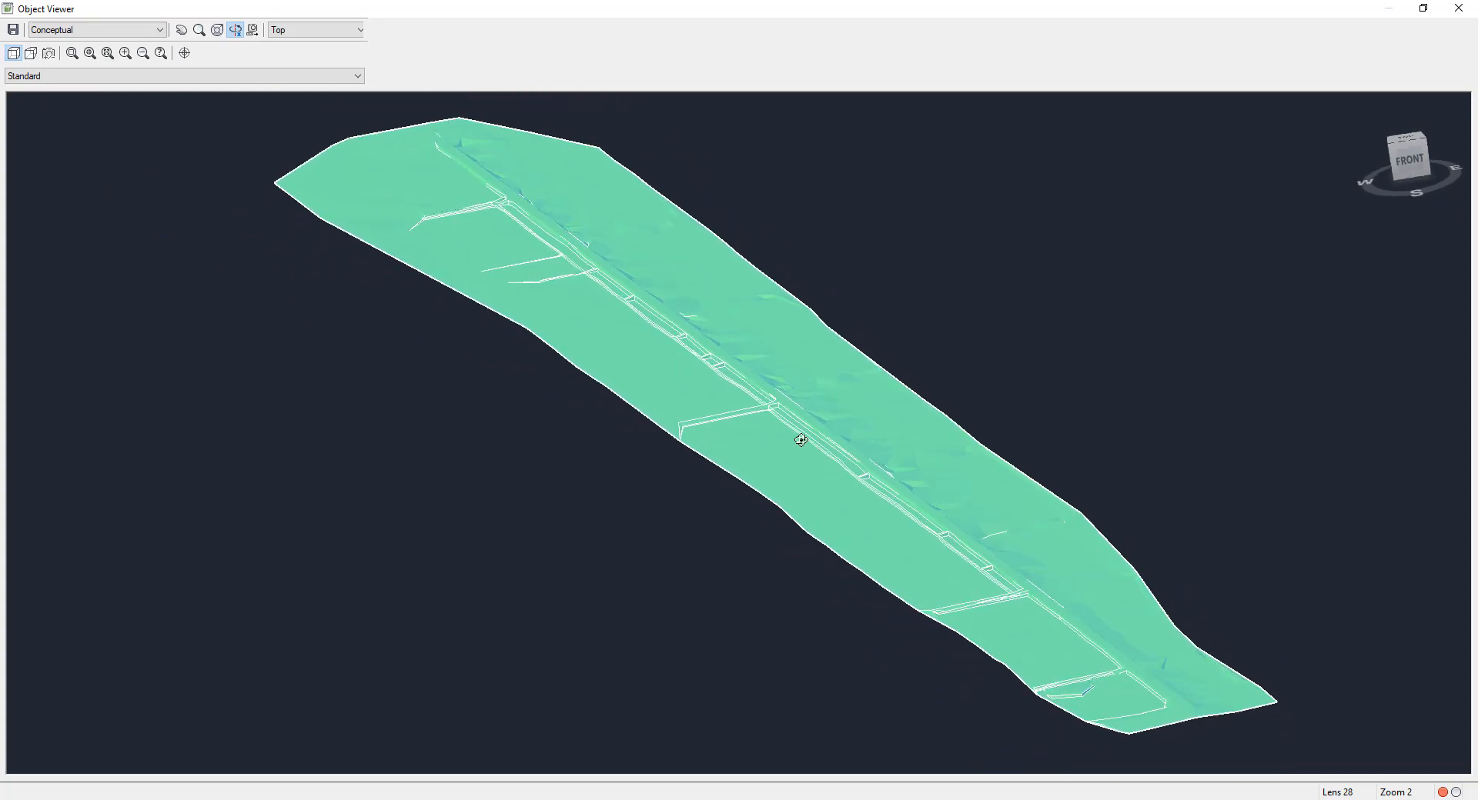
{"action": "right_click", "coordinate": [800, 440]}
{"action": "left_click", "coordinate": [820, 449]}
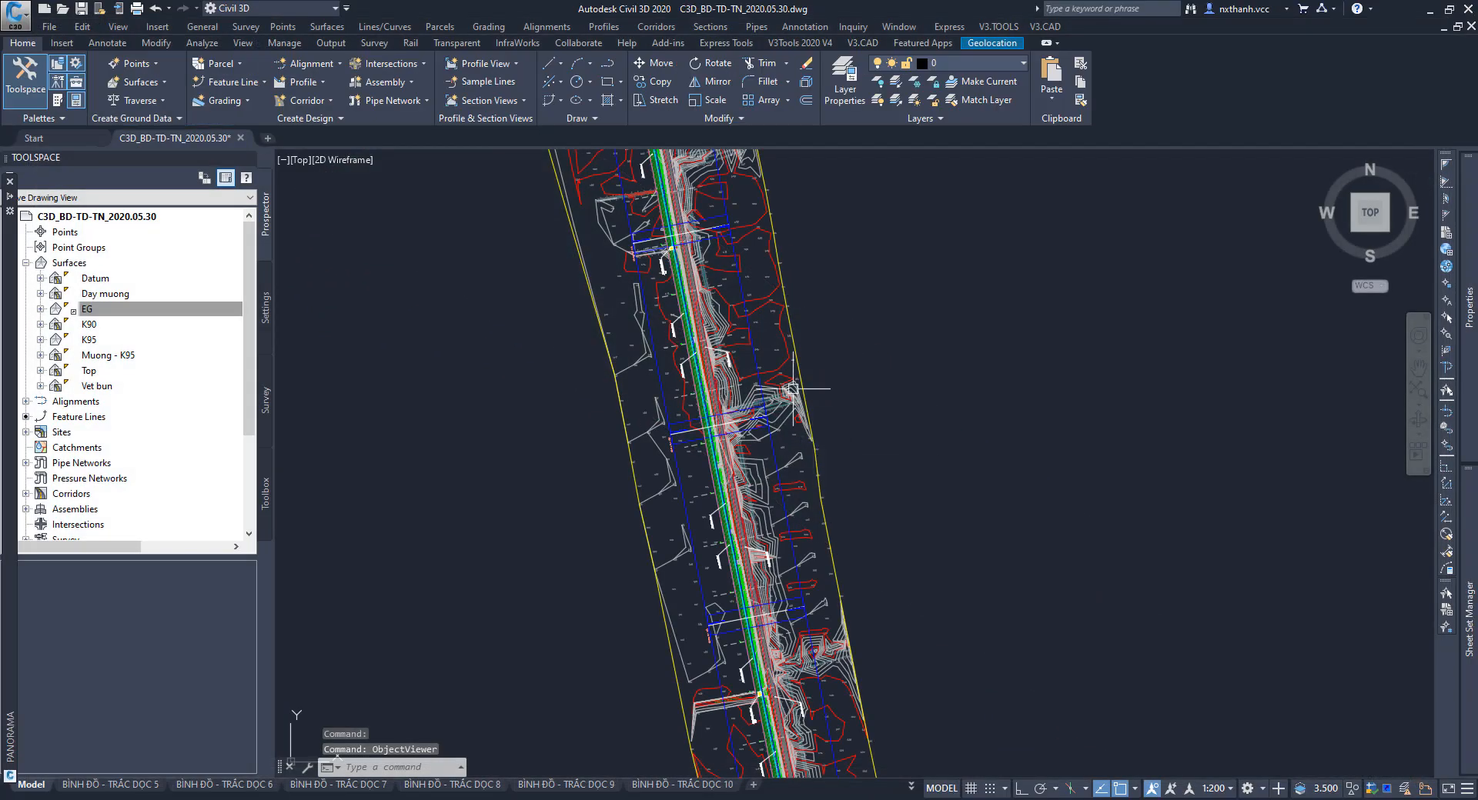
Examine the long profile view's data bands from its start to where the ditch-bottom profile begins.
{"action": "scroll", "coordinate": [792, 376], "scroll_direction": "down", "scroll_amount": 5}
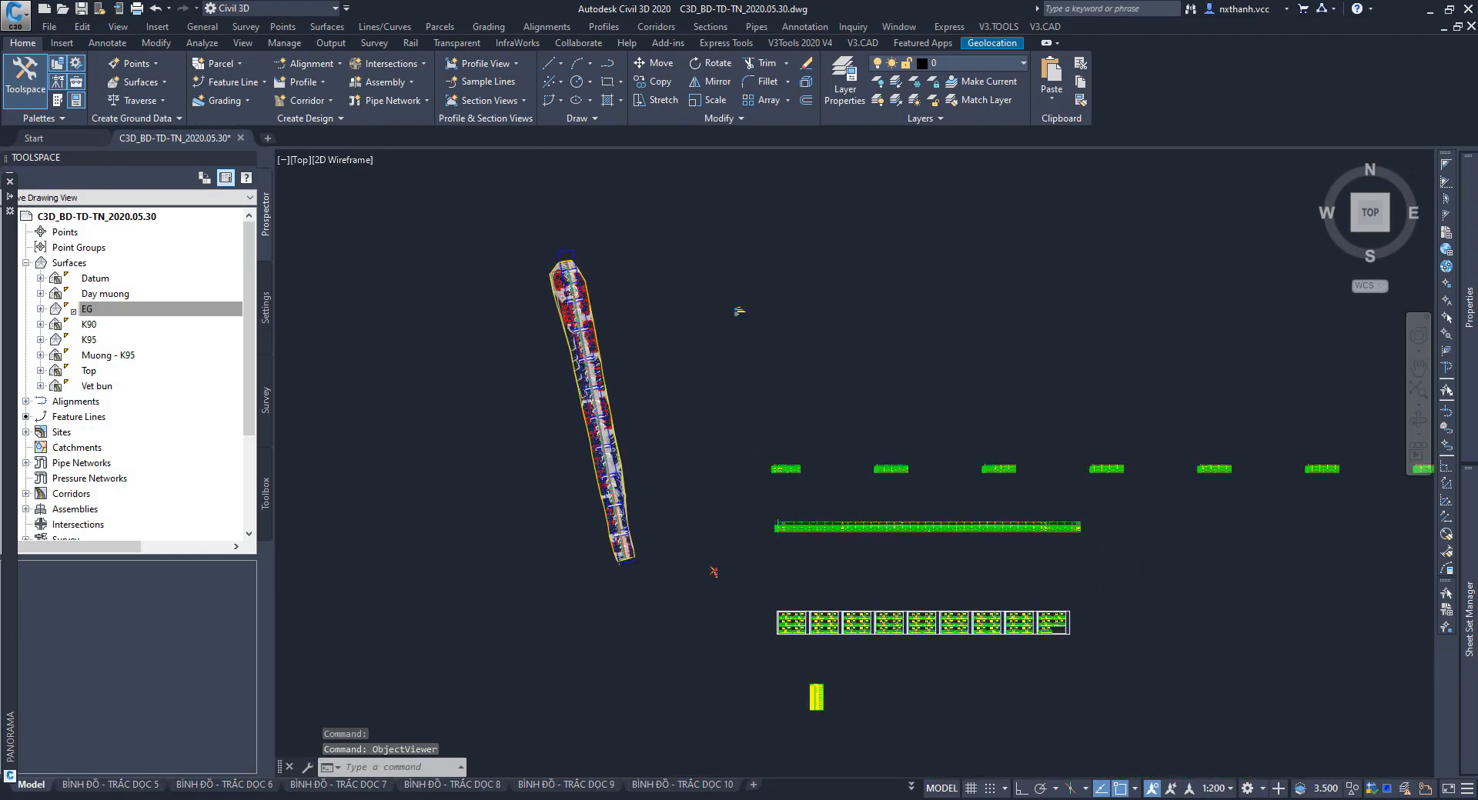
{"action": "scroll", "coordinate": [782, 544], "scroll_direction": "up", "scroll_amount": 4}
{"action": "scroll", "coordinate": [793, 522], "scroll_direction": "up", "scroll_amount": 8}
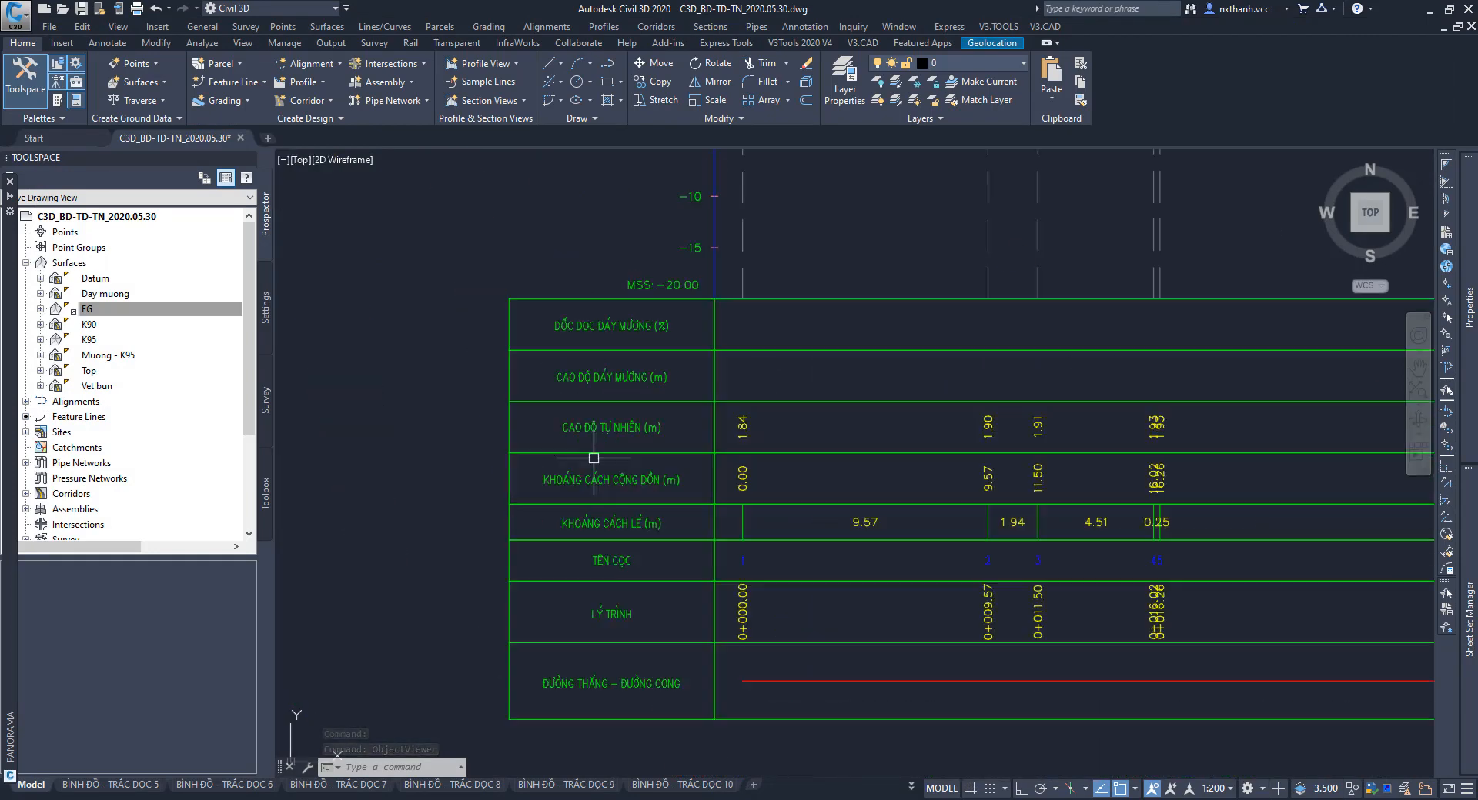
{"action": "mouse_move", "coordinate": [1070, 508]}
{"action": "middle_mouse_down"}
{"action": "mouse_move", "coordinate": [865, 537]}
{"action": "mouse_move", "coordinate": [1032, 529]}
{"action": "mouse_move", "coordinate": [722, 494]}
{"action": "middle_mouse_up"}
{"action": "scroll", "coordinate": [549, 450], "scroll_direction": "down", "scroll_amount": 4}
{"action": "middle_click_drag", "start_coordinate": [1185, 462], "coordinate": [663, 465]}
{"action": "middle_click_drag", "start_coordinate": [1030, 464], "coordinate": [663, 465]}
{"action": "middle_click_drag", "start_coordinate": [1128, 466], "coordinate": [698, 466]}
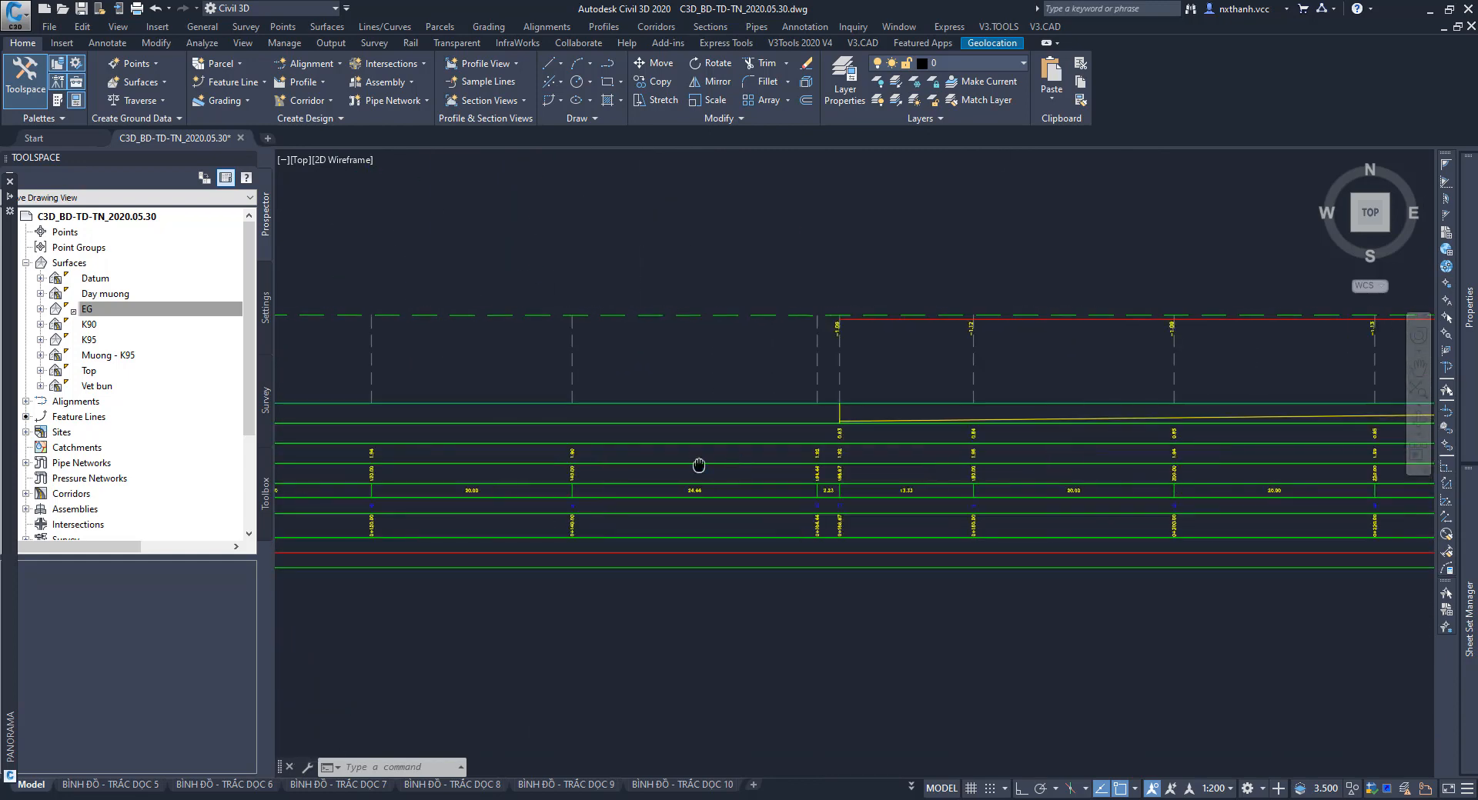
{"action": "scroll", "coordinate": [991, 464], "scroll_direction": "up", "scroll_amount": 2}
{"action": "middle_click_drag", "start_coordinate": [990, 465], "coordinate": [835, 508]}
{"action": "scroll", "coordinate": [761, 324], "scroll_direction": "up", "scroll_amount": 4}
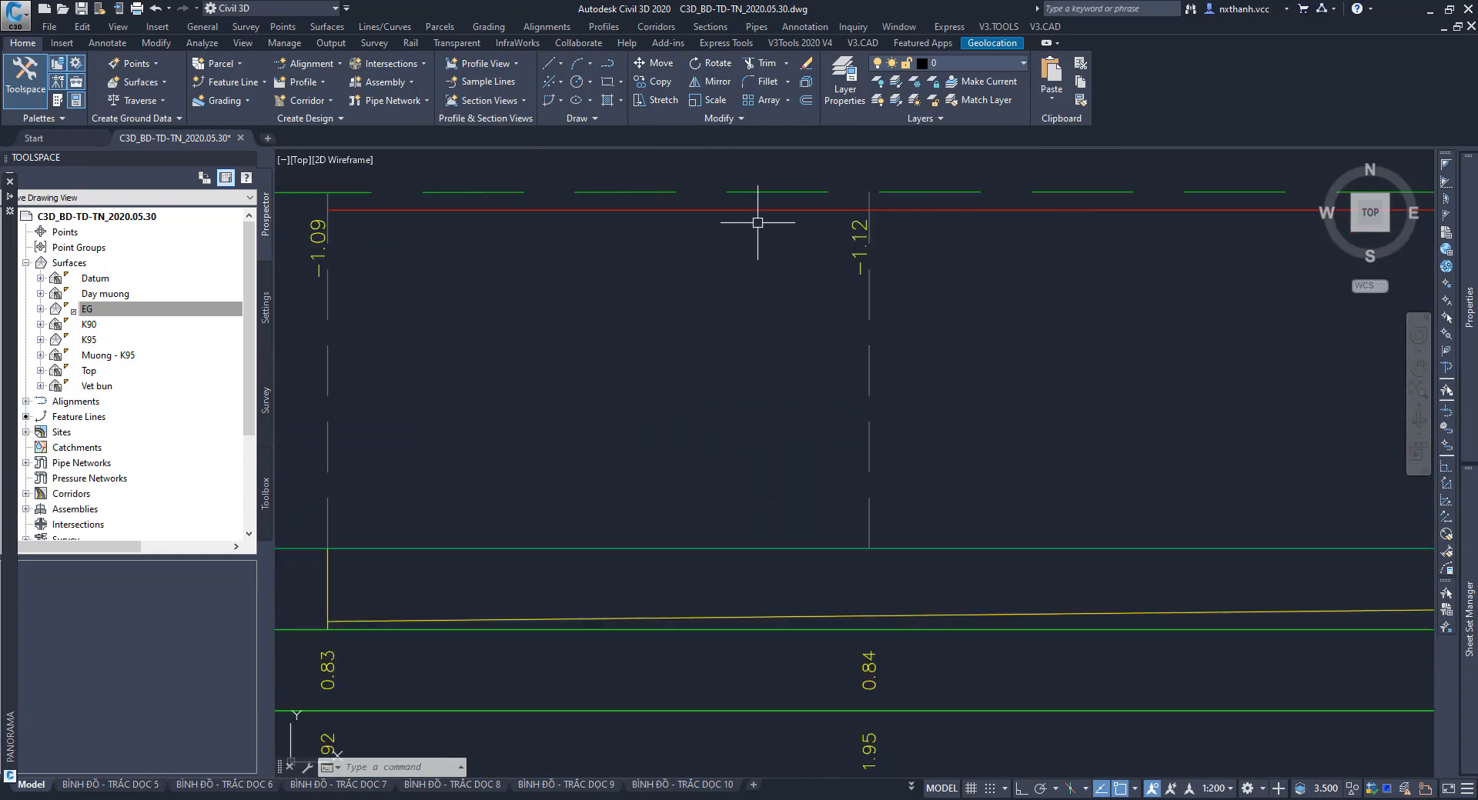
Follow the ditch-bottom profile and its slope and elevation bands to the end of the profile view.
{"action": "scroll", "coordinate": [792, 336], "scroll_direction": "down", "scroll_amount": 5}
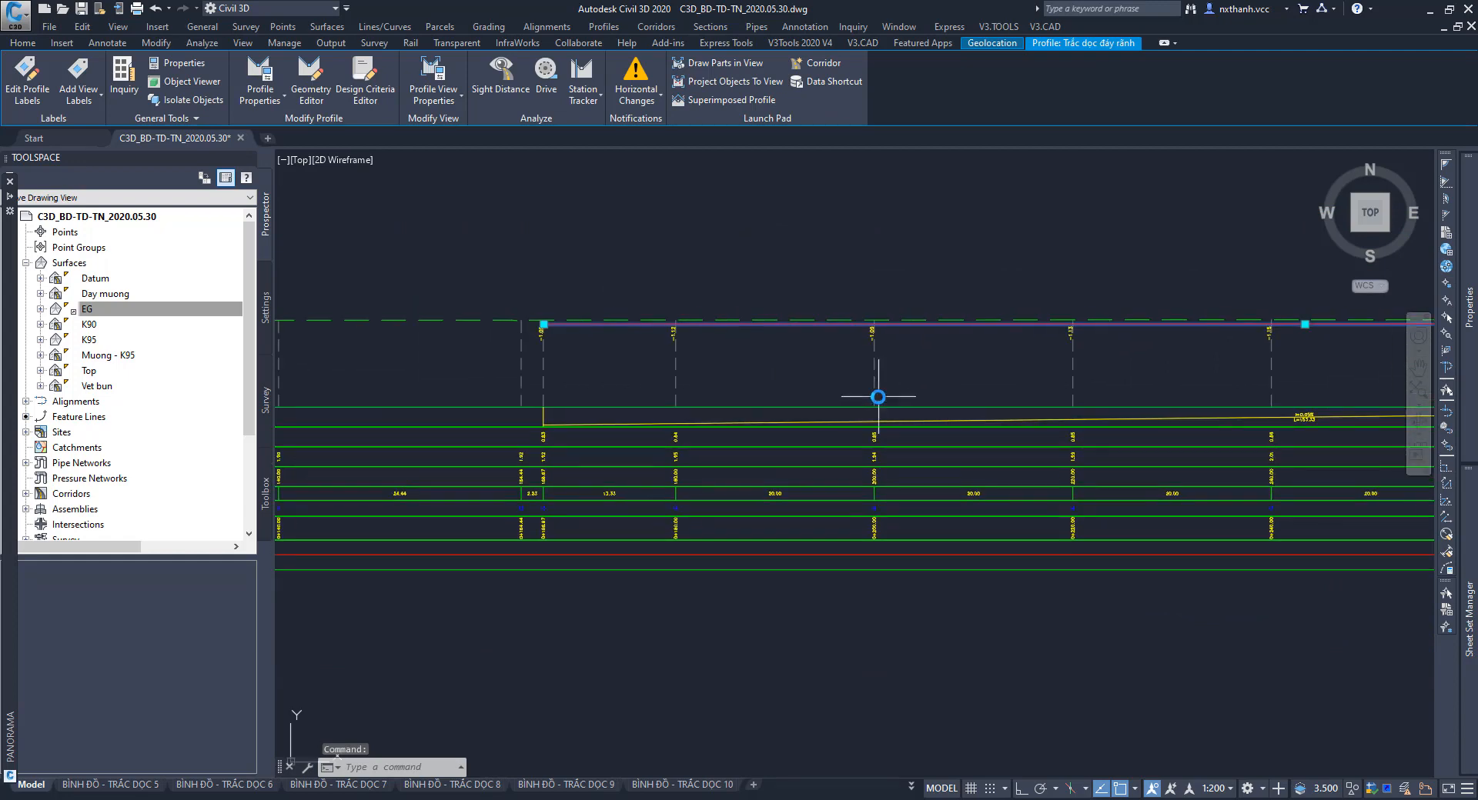
{"action": "middle_click_drag", "start_coordinate": [1001, 461], "coordinate": [495, 465]}
{"action": "middle_click_drag", "start_coordinate": [1228, 460], "coordinate": [977, 468]}
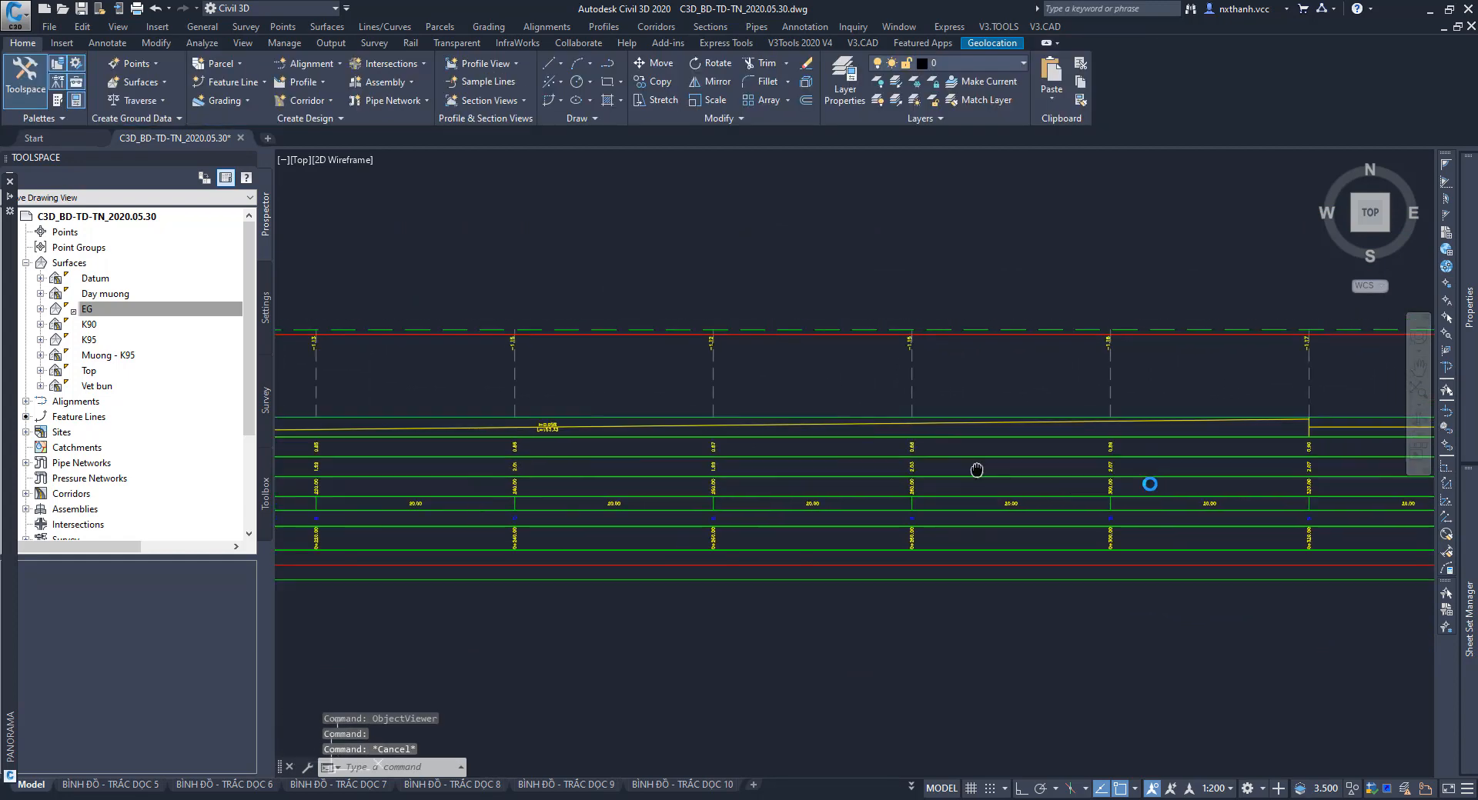
{"action": "middle_click_drag", "start_coordinate": [454, 455], "coordinate": [698, 468]}
{"action": "scroll", "coordinate": [831, 455], "scroll_direction": "up", "scroll_amount": 4}
{"action": "scroll", "coordinate": [726, 429], "scroll_direction": "up", "scroll_amount": 3}
{"action": "scroll", "coordinate": [567, 423], "scroll_direction": "down", "scroll_amount": 10}
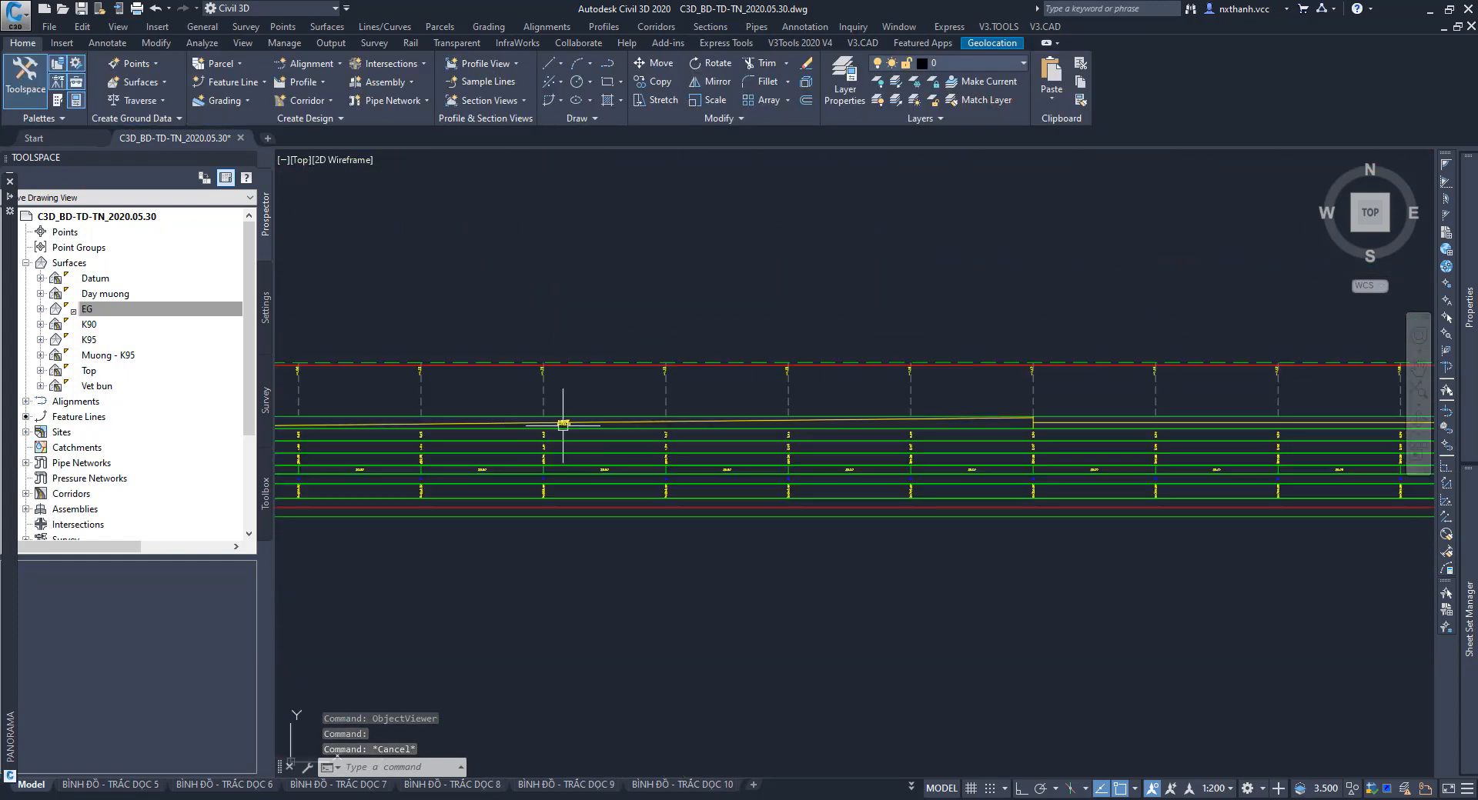
{"action": "middle_click_drag", "start_coordinate": [567, 422], "coordinate": [632, 436]}
{"action": "scroll", "coordinate": [632, 437], "scroll_direction": "down", "scroll_amount": 1}
{"action": "middle_click_drag", "start_coordinate": [1093, 439], "coordinate": [588, 438]}
{"action": "scroll", "coordinate": [588, 439], "scroll_direction": "down", "scroll_amount": 2}
{"action": "scroll", "coordinate": [1039, 445], "scroll_direction": "up", "scroll_amount": 3}
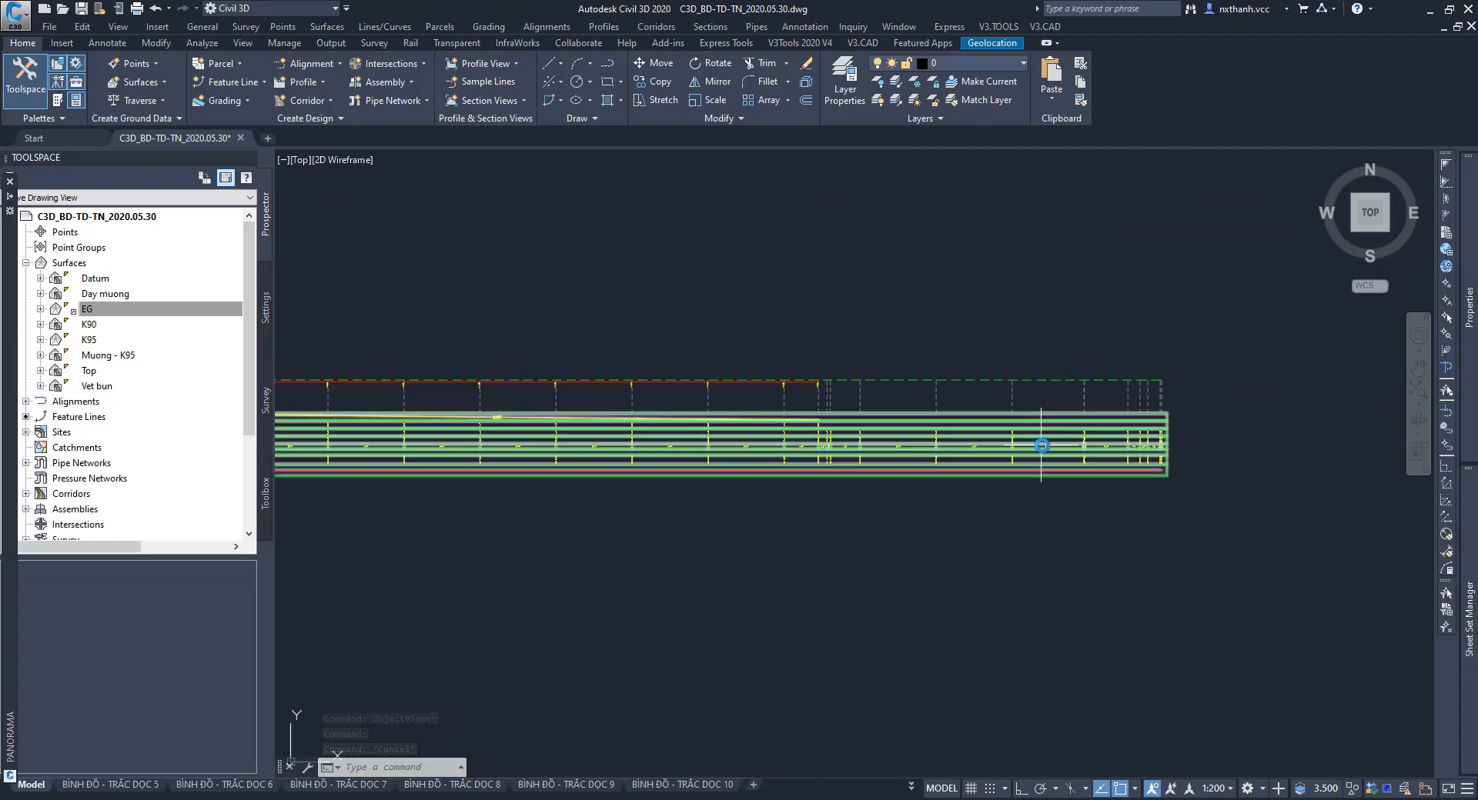
{"action": "scroll", "coordinate": [1166, 431], "scroll_direction": "down", "scroll_amount": 3}
{"action": "scroll", "coordinate": [1157, 431], "scroll_direction": "down", "scroll_amount": 3}
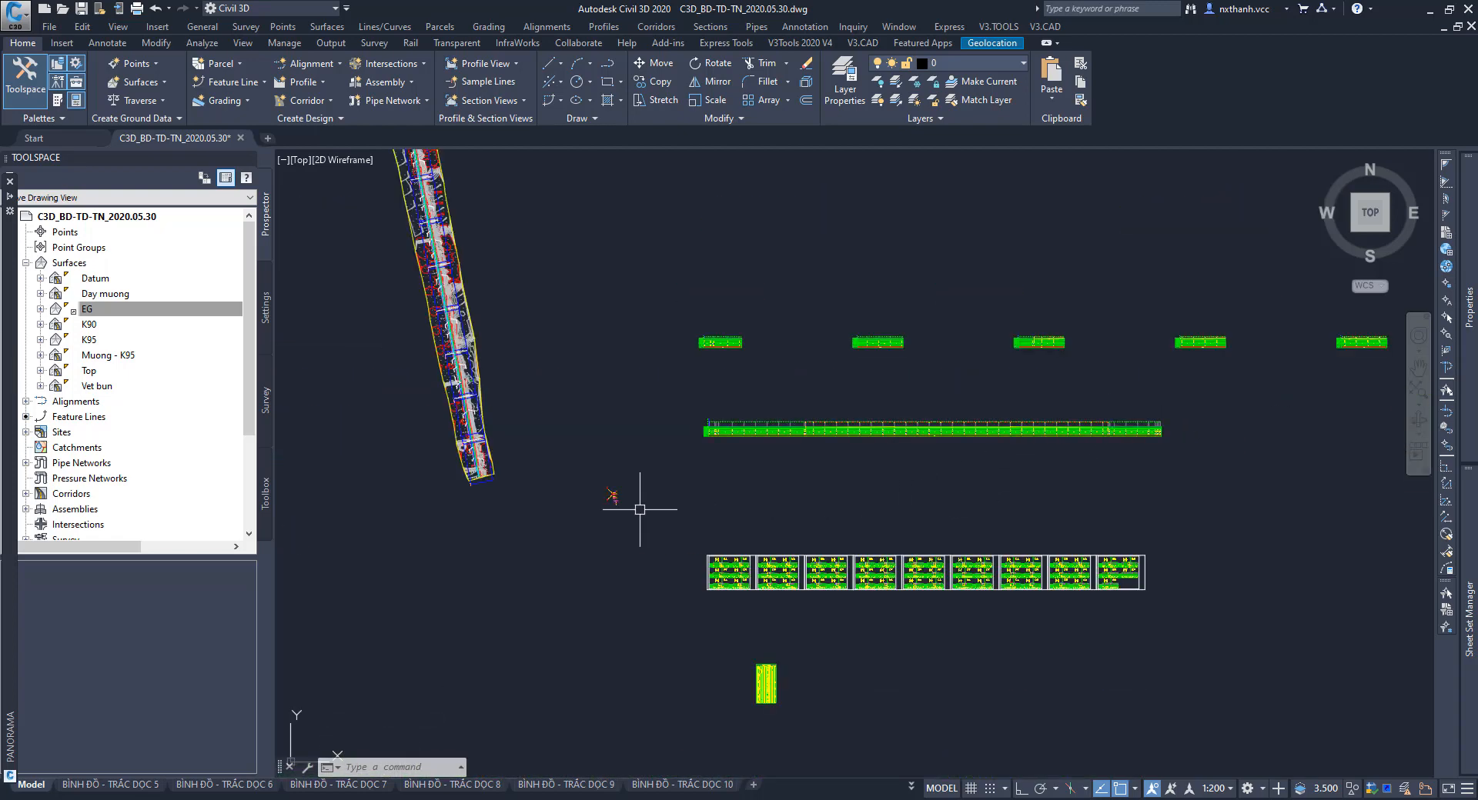
Inspect the DuongCu subassembly's properties in the uppermost assembly, and clear the selection.
{"action": "scroll", "coordinate": [612, 508], "scroll_direction": "up", "scroll_amount": 13}
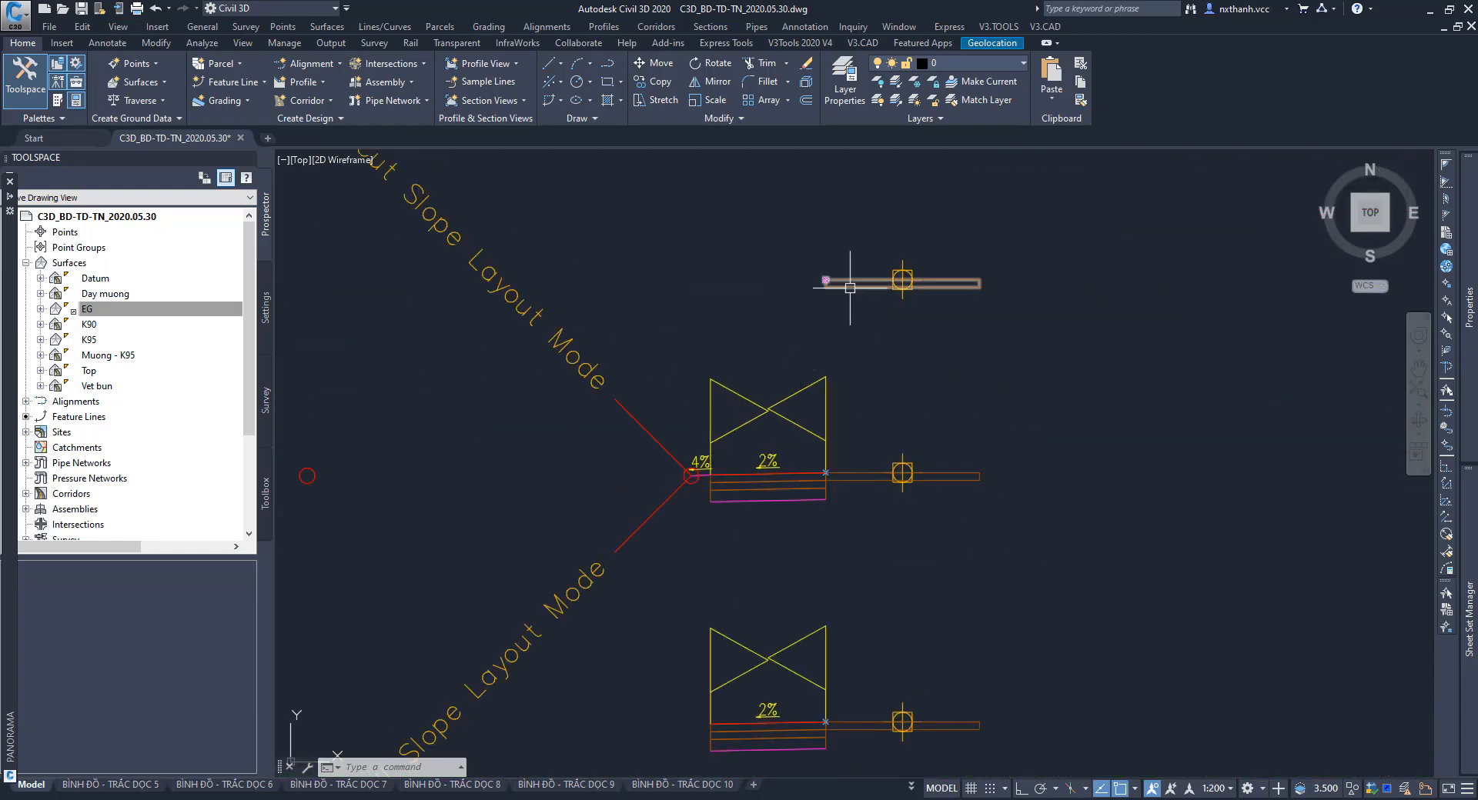
{"action": "left_click", "coordinate": [848, 285]}
{"action": "mouse_move", "coordinate": [1467, 306]}
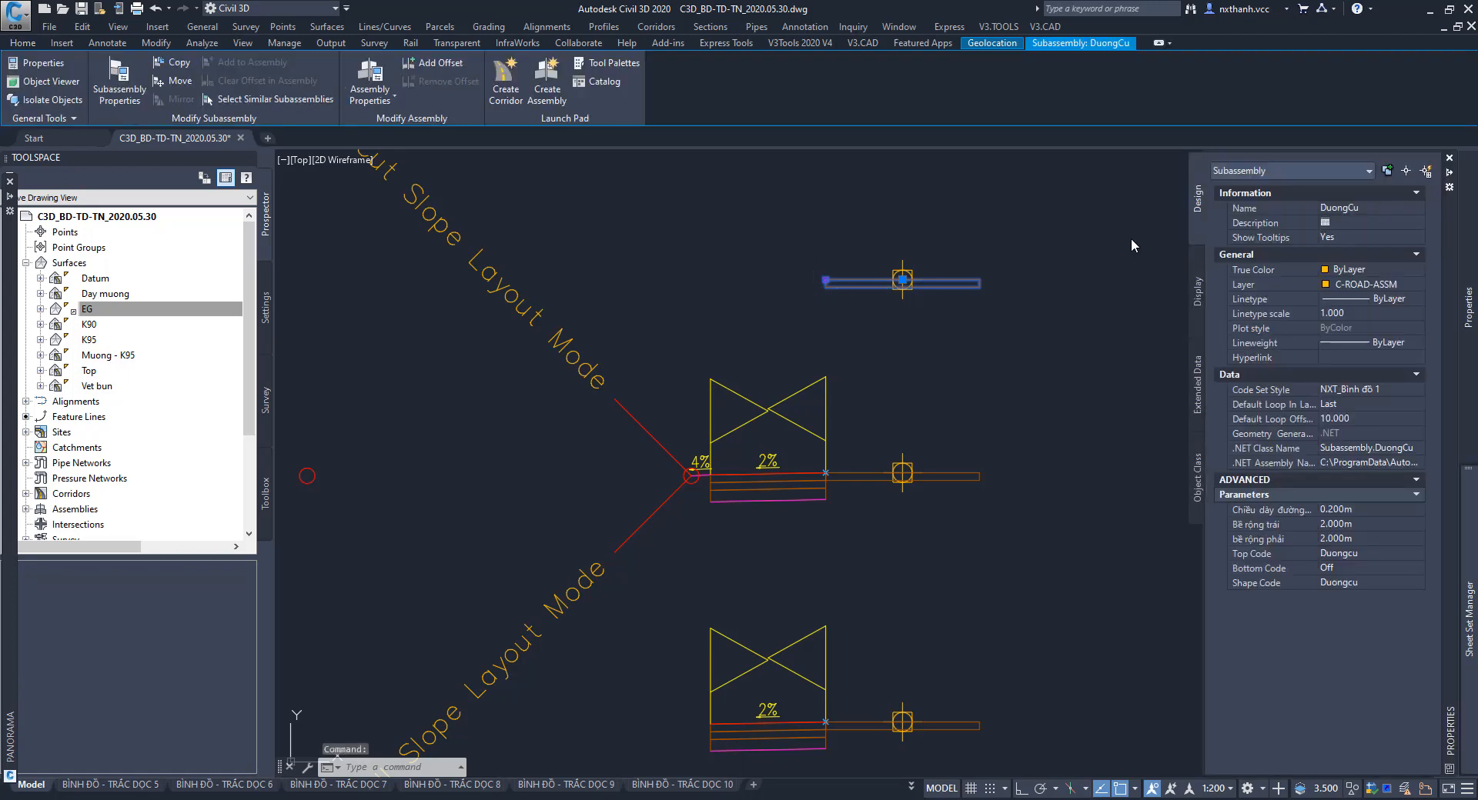
{"action": "key", "text": "Escape"}
{"action": "key", "text": "Escape"}
Check the 2% pavement subassembly in the assembly with the slope layout modes, and clear the selection.
{"action": "middle_click_drag", "start_coordinate": [749, 476], "coordinate": [661, 378]}
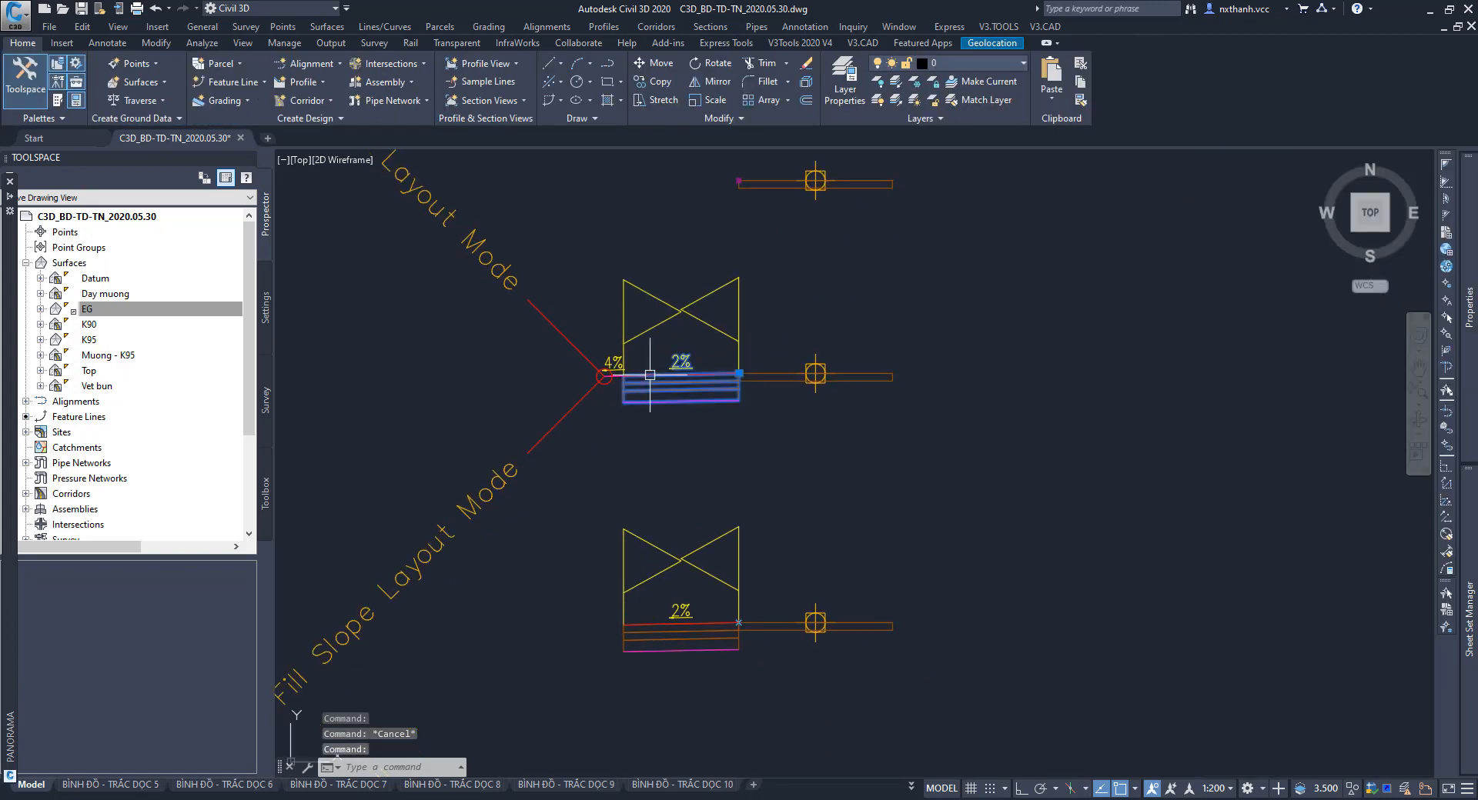
{"action": "double_click", "coordinate": [649, 375]}
{"action": "key", "text": "Escape"}
{"action": "key", "text": "Escape"}
Inspect the MuongXay_2 ditch subassembly's width, wall, depth and base thickness parameters, and clear the selection.
{"action": "middle_click_drag", "start_coordinate": [812, 562], "coordinate": [767, 355]}
{"action": "middle_click_drag", "start_coordinate": [776, 515], "coordinate": [764, 384]}
{"action": "key", "text": "Escape"}
{"action": "left_click", "coordinate": [718, 451]}
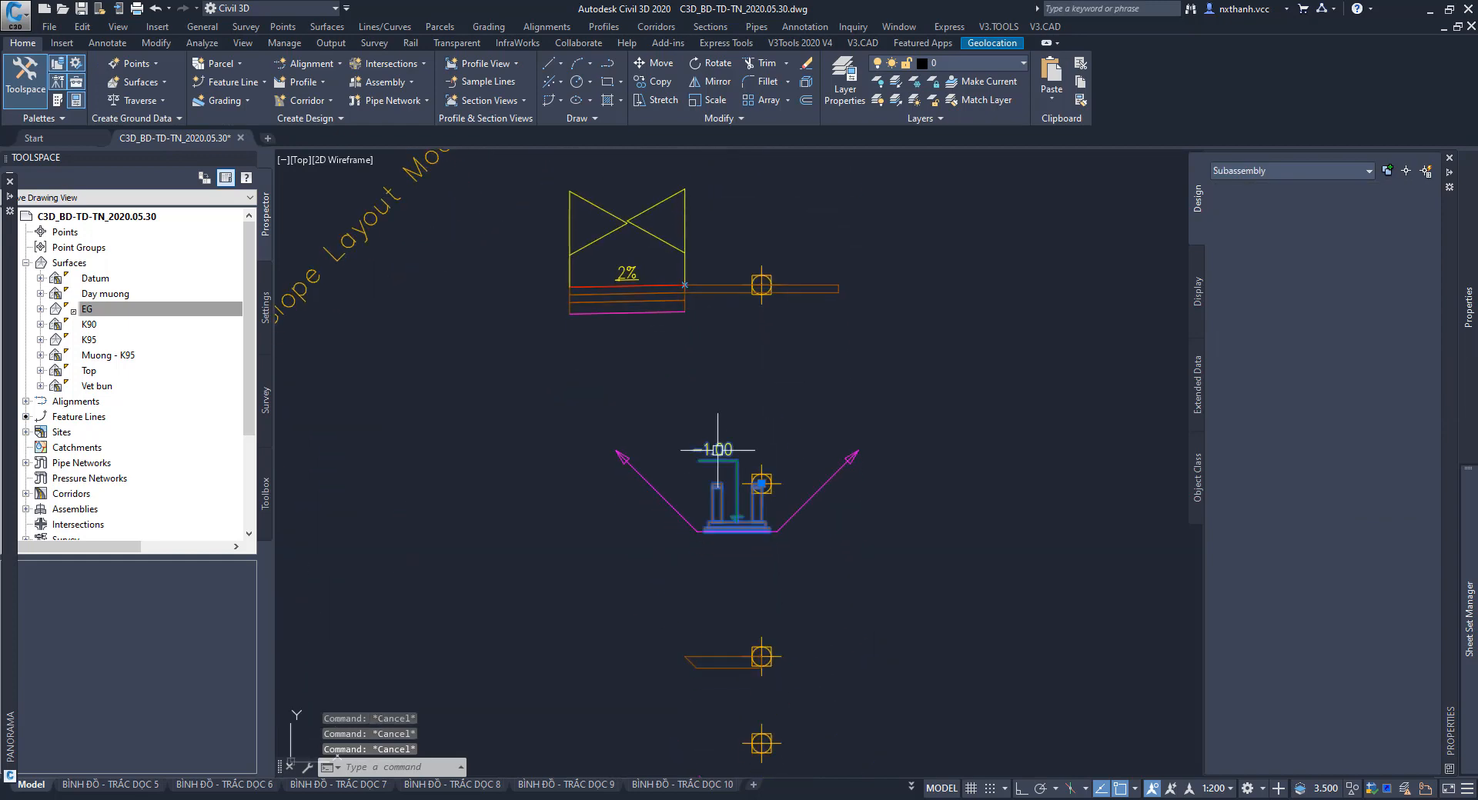
{"action": "scroll", "coordinate": [752, 547], "scroll_direction": "up", "scroll_amount": 1}
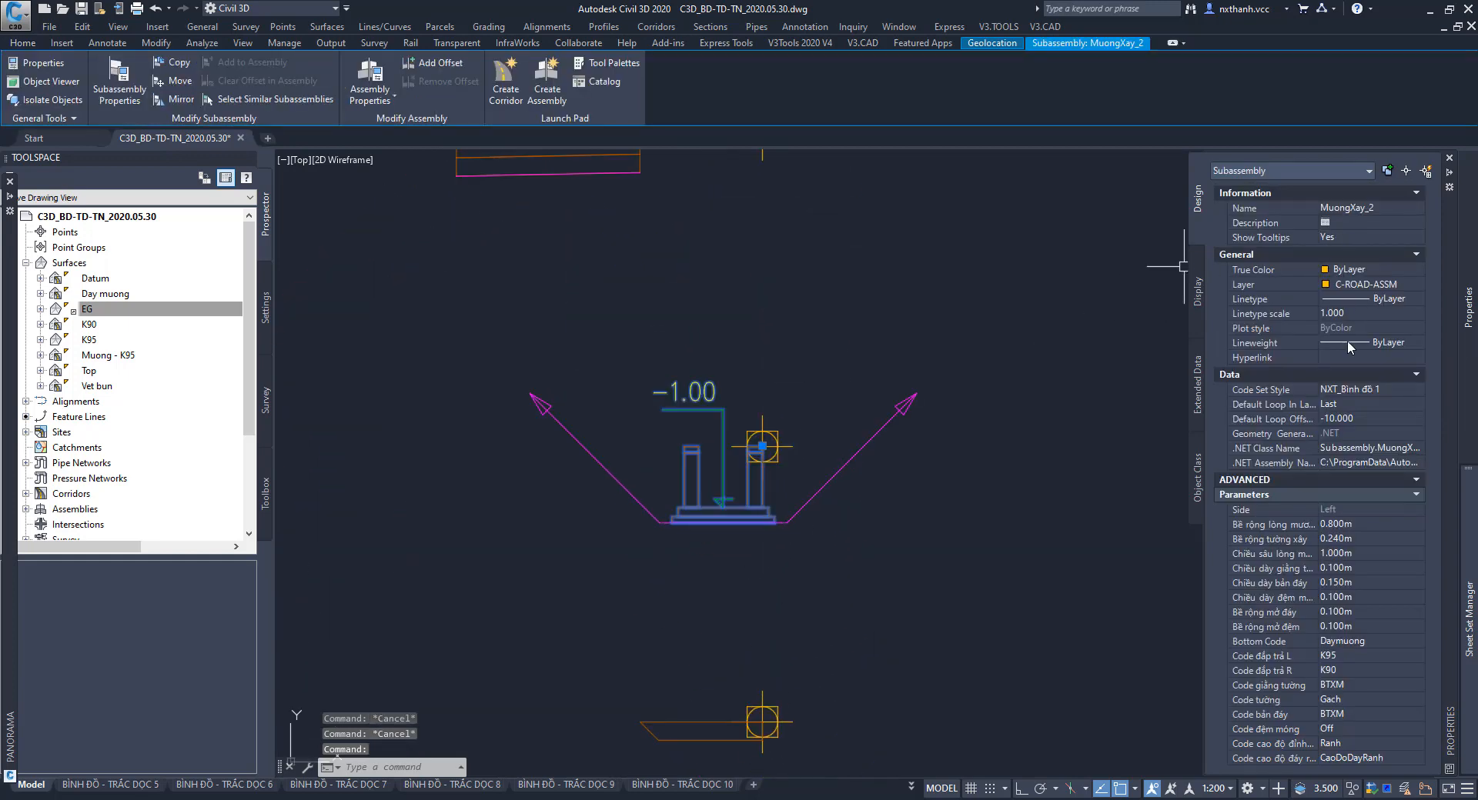
{"action": "left_click", "coordinate": [1359, 527]}
{"action": "left_click", "coordinate": [1358, 539]}
{"action": "left_click", "coordinate": [1357, 554]}
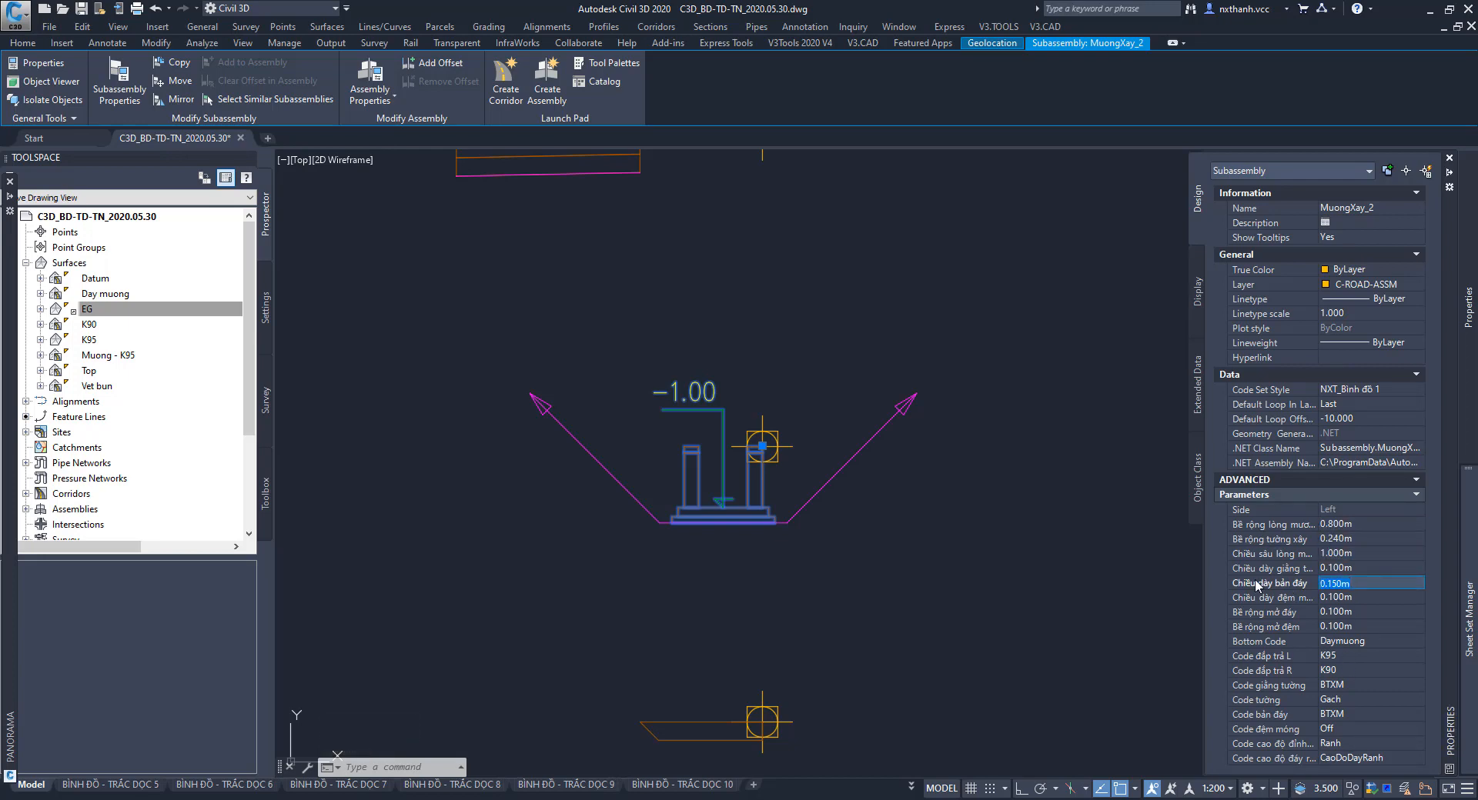
{"action": "left_click", "coordinate": [1012, 515]}
{"action": "left_click", "coordinate": [989, 454]}
{"action": "key", "text": "Escape"}
Inspect the VetNgang subassembly's depth, slope and code parameters, and clear the selection.
{"action": "middle_click_drag", "start_coordinate": [847, 602], "coordinate": [848, 393]}
{"action": "left_click", "coordinate": [689, 457]}
{"action": "left_click", "coordinate": [581, 560]}
{"action": "mouse_move", "coordinate": [1467, 600]}
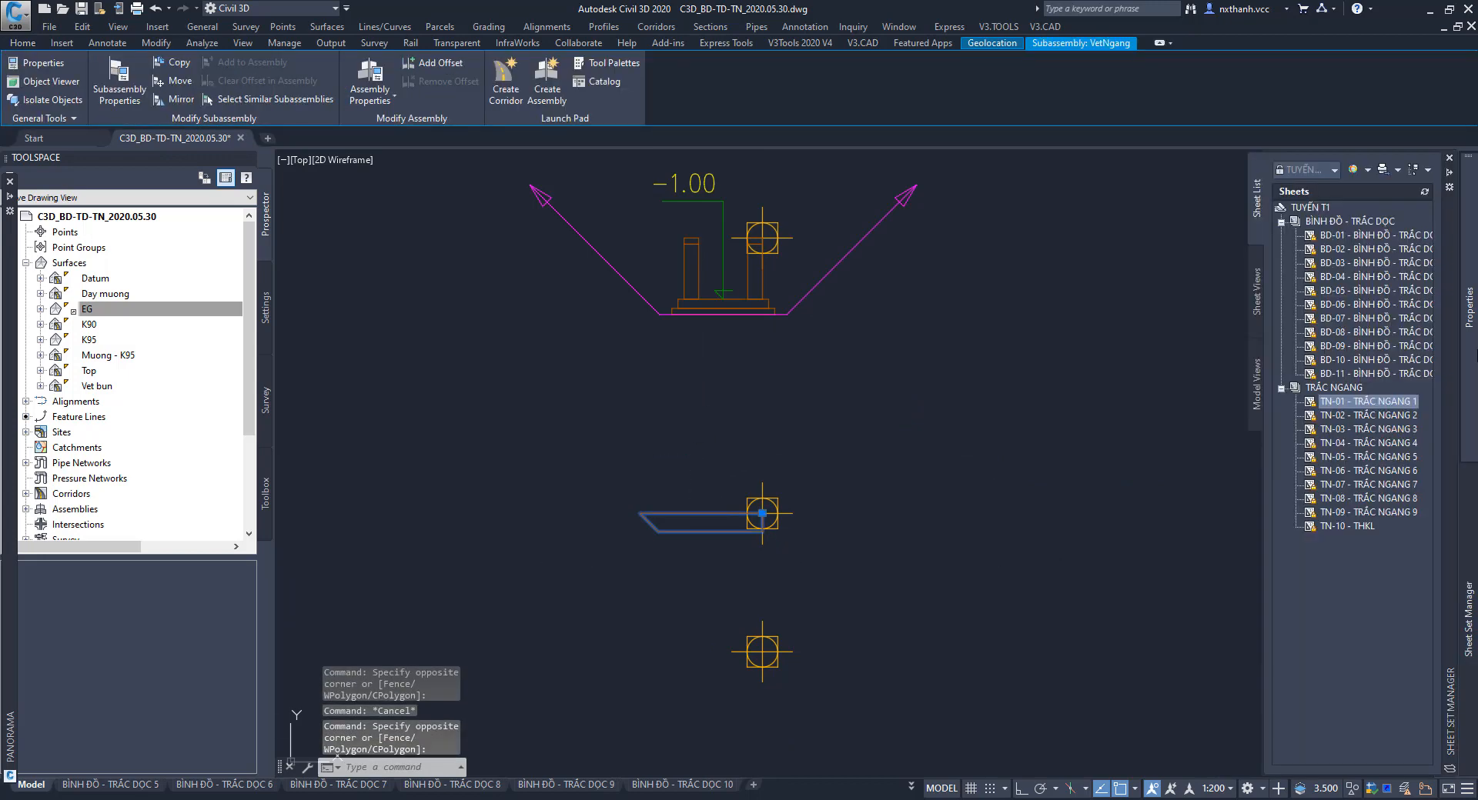
{"action": "mouse_move", "coordinate": [1470, 356]}
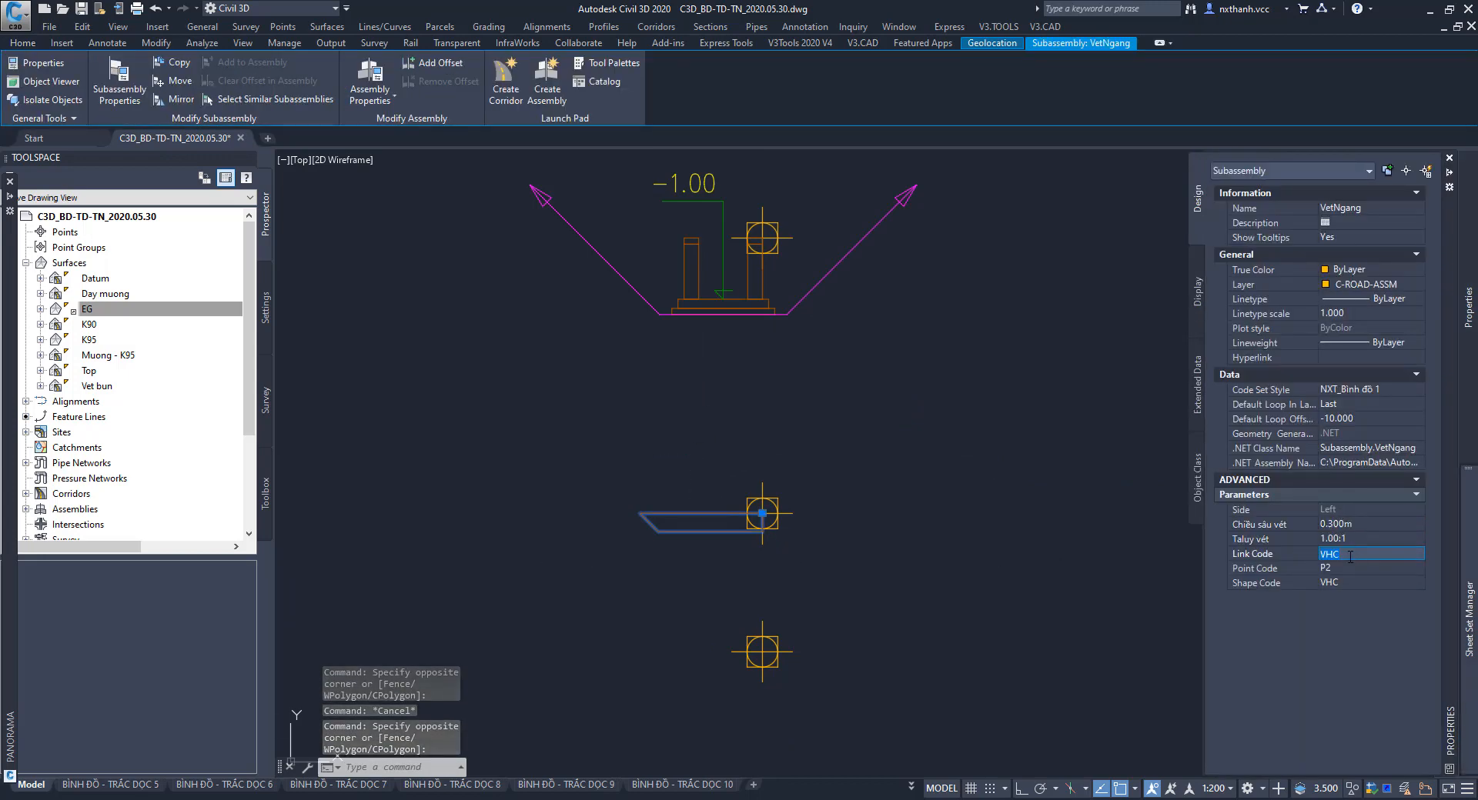
{"action": "key", "text": "Escape"}
Examine the first cross-section sheets, including the design slopes, pavement layers, elevation bands and area labels of their section views.
{"action": "scroll", "coordinate": [538, 593], "scroll_direction": "down", "scroll_amount": 6}
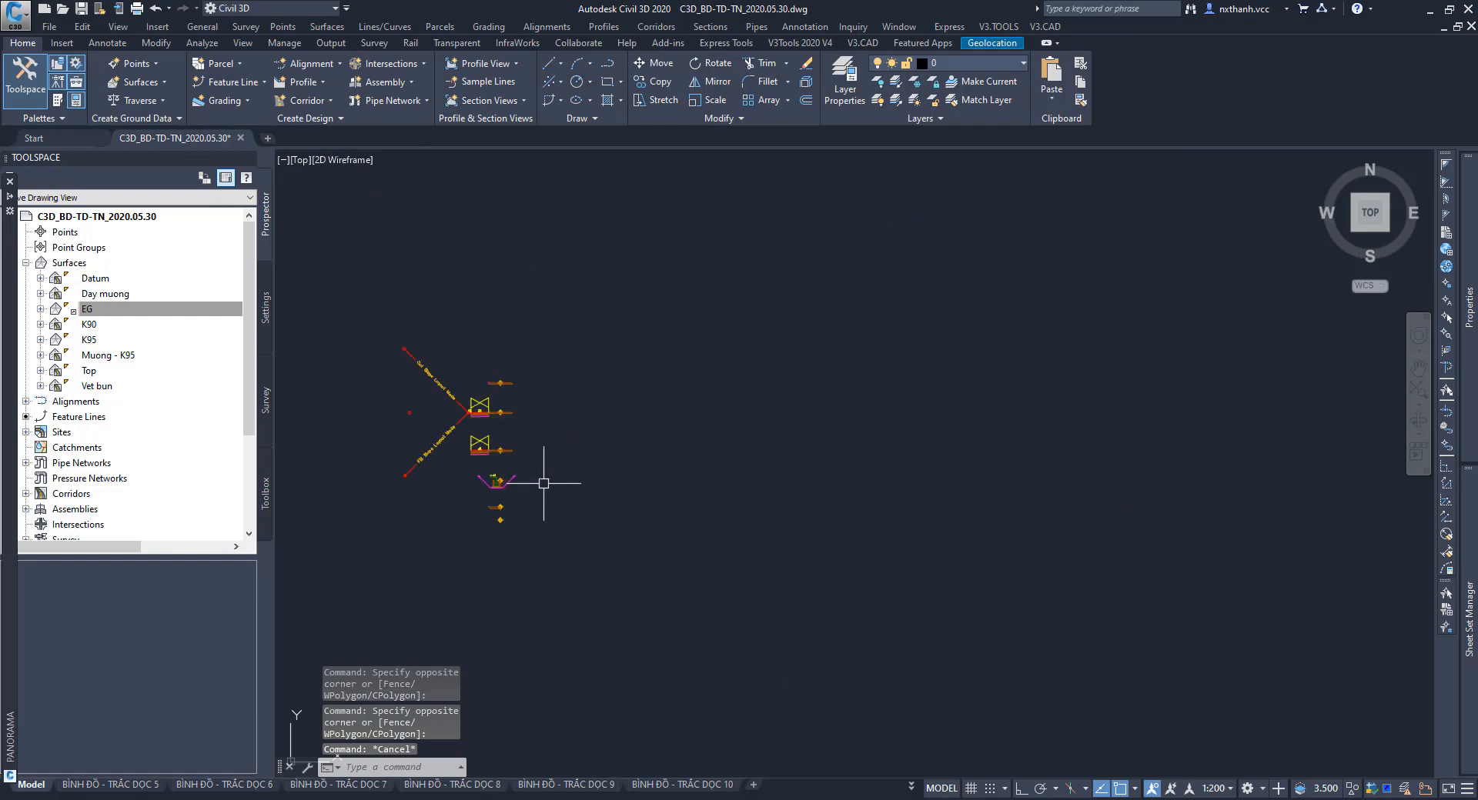
{"action": "middle_click_drag", "start_coordinate": [728, 510], "coordinate": [572, 337]}
{"action": "scroll", "coordinate": [867, 547], "scroll_direction": "up", "scroll_amount": 8}
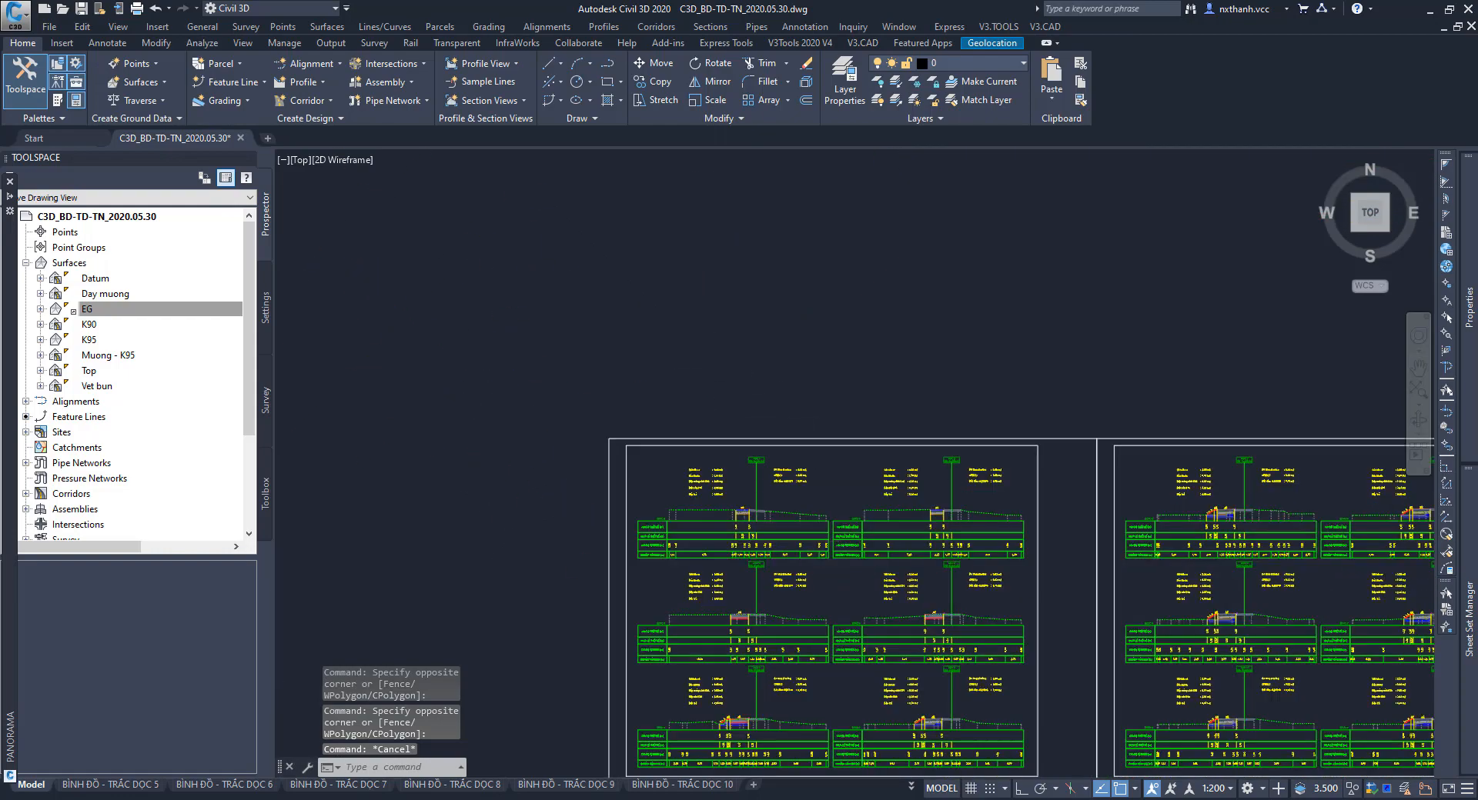
{"action": "scroll", "coordinate": [1008, 363], "scroll_direction": "up", "scroll_amount": 3}
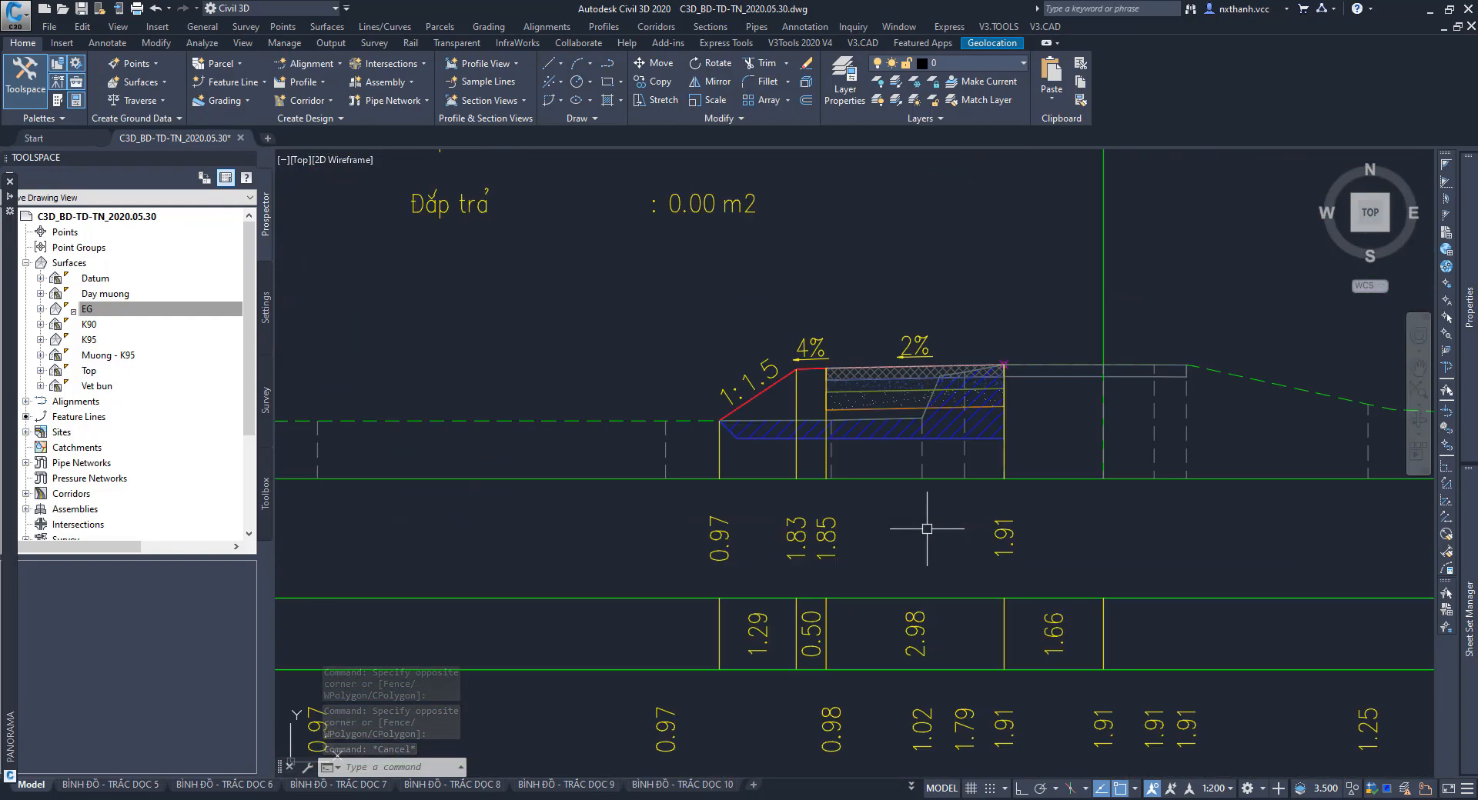
{"action": "scroll", "coordinate": [769, 462], "scroll_direction": "down", "scroll_amount": 7}
{"action": "scroll", "coordinate": [762, 464], "scroll_direction": "up", "scroll_amount": 4}
{"action": "scroll", "coordinate": [758, 316], "scroll_direction": "up", "scroll_amount": 6}
{"action": "middle_click_drag", "start_coordinate": [758, 317], "coordinate": [803, 461]}
{"action": "scroll", "coordinate": [803, 461], "scroll_direction": "down", "scroll_amount": 2}
{"action": "middle_click_drag", "start_coordinate": [1129, 421], "coordinate": [882, 421]}
{"action": "scroll", "coordinate": [685, 403], "scroll_direction": "down", "scroll_amount": 3}
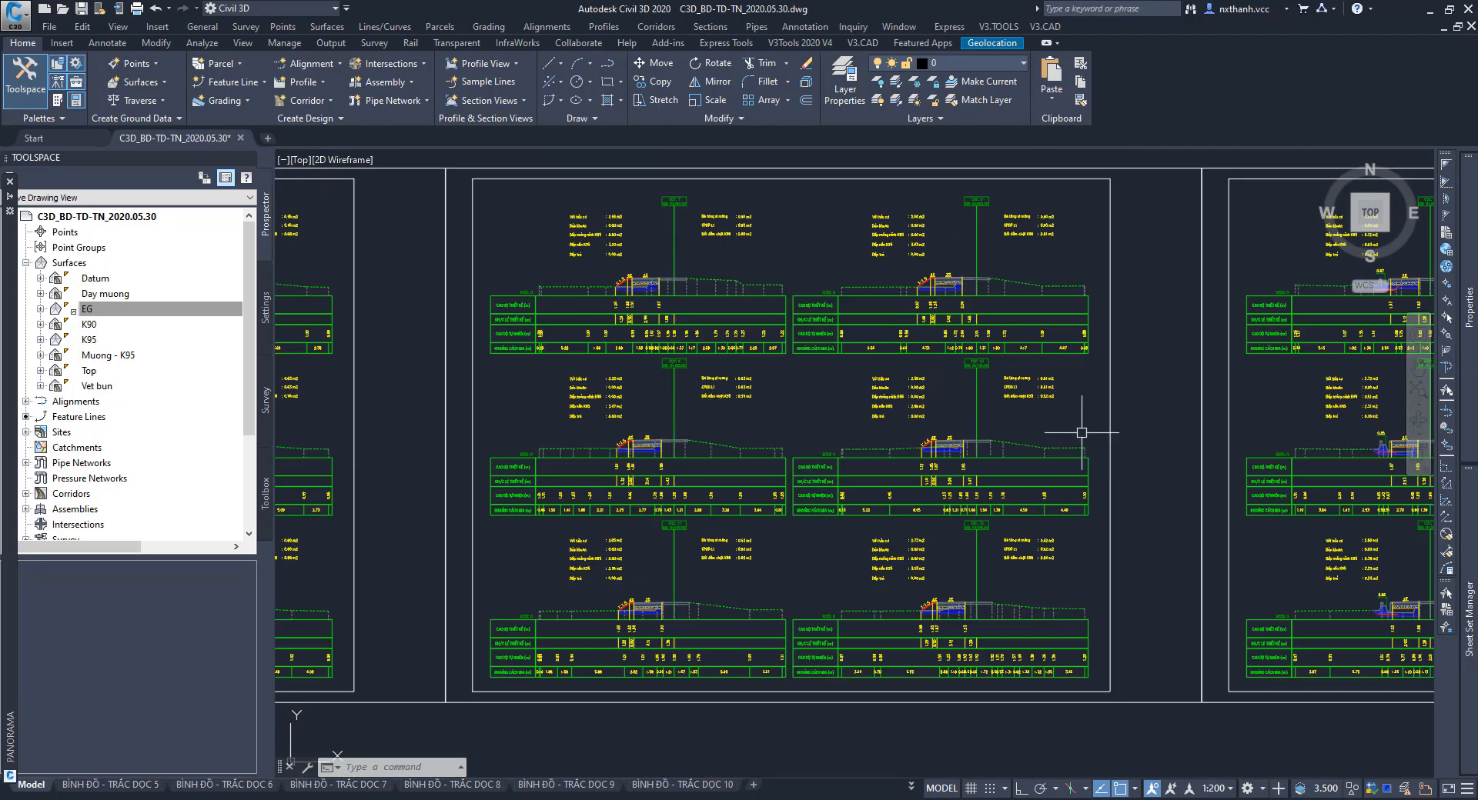
{"action": "scroll", "coordinate": [1003, 421], "scroll_direction": "up", "scroll_amount": 2}
{"action": "middle_click_drag", "start_coordinate": [992, 427], "coordinate": [520, 425]}
{"action": "scroll", "coordinate": [785, 431], "scroll_direction": "down", "scroll_amount": 5}
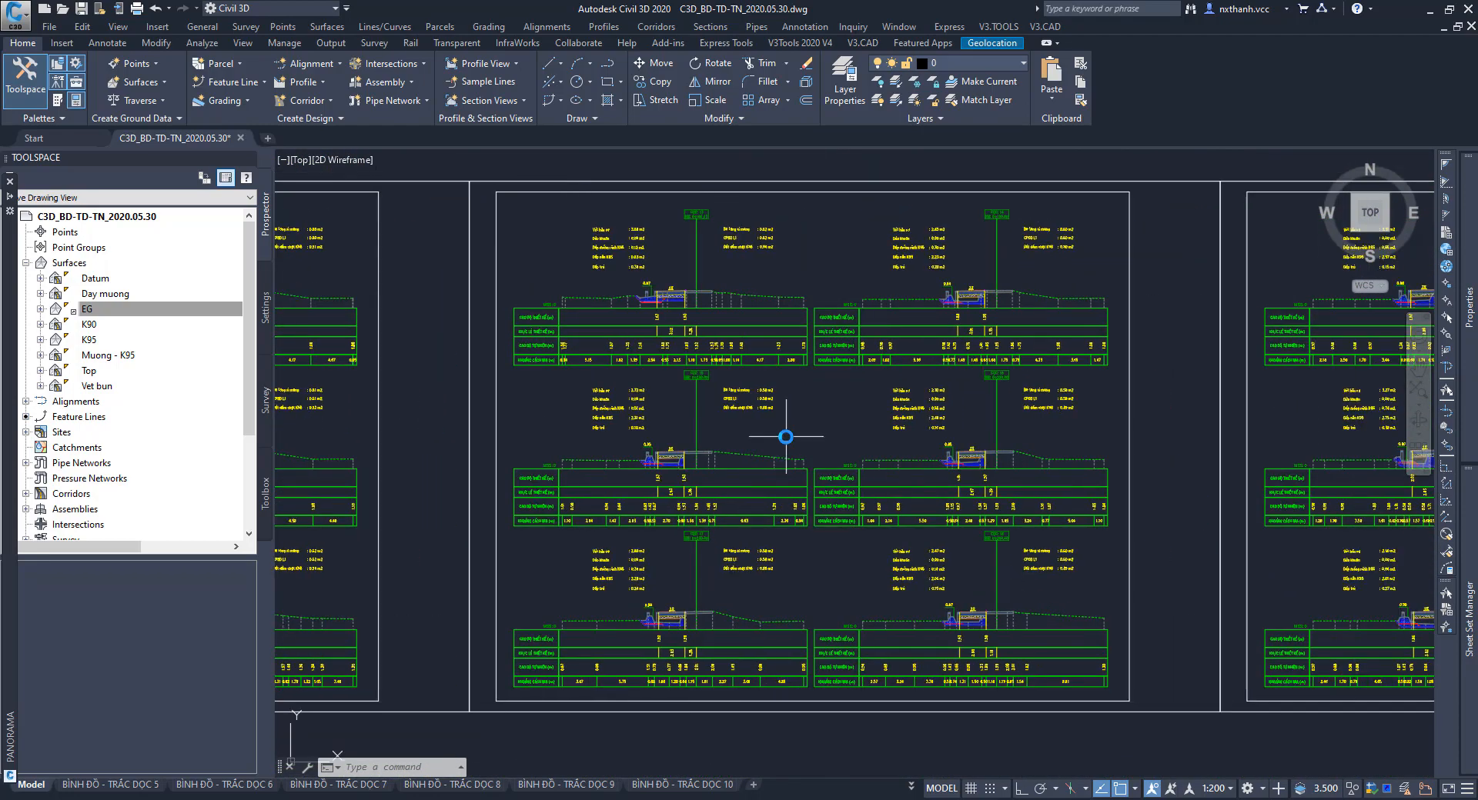
Inspect the Muong corridor section and the Đào khuôn material section in the KM 0+200.00 section view, and clear the selection.
{"action": "scroll", "coordinate": [619, 435], "scroll_direction": "up", "scroll_amount": 6}
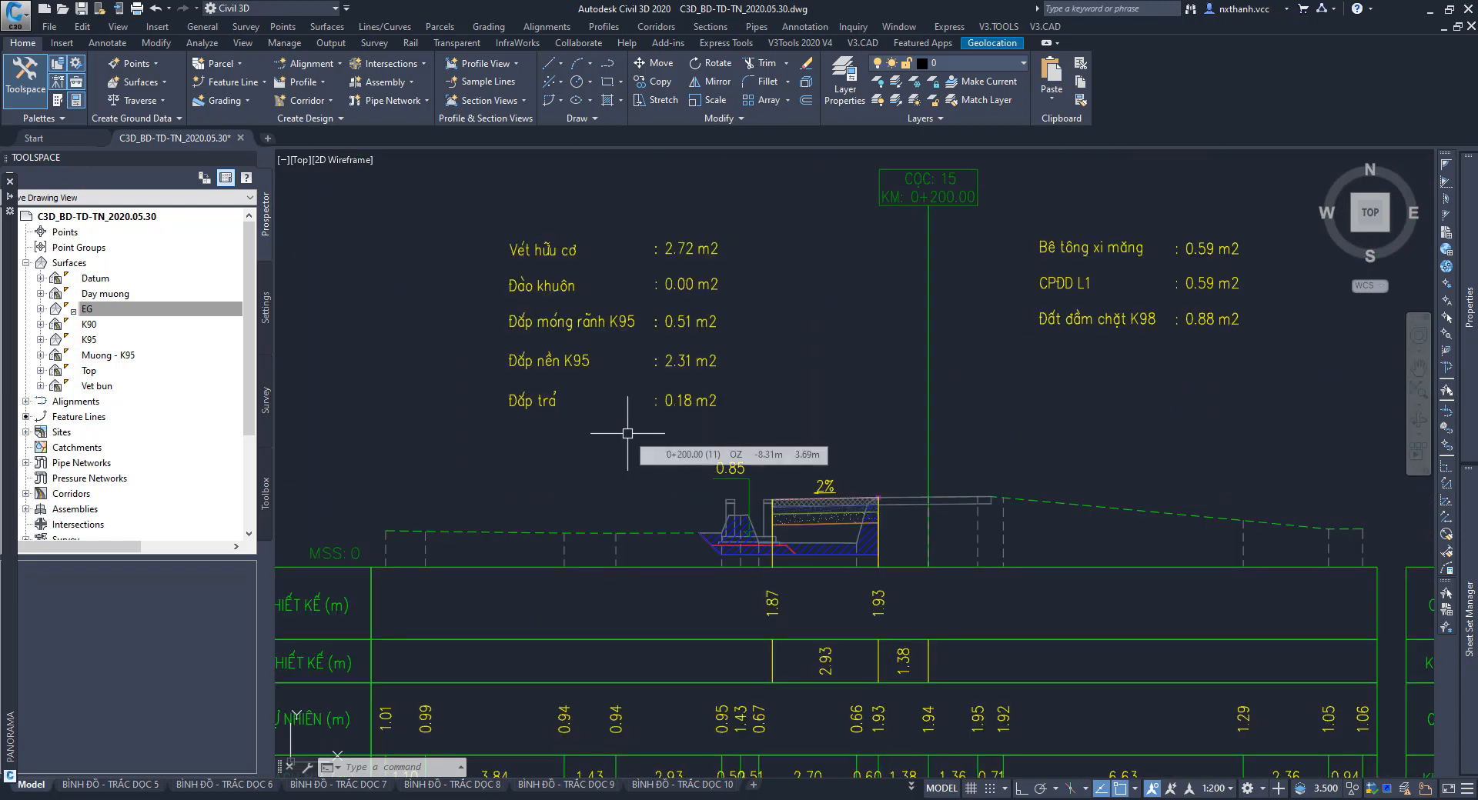
{"action": "scroll", "coordinate": [762, 519], "scroll_direction": "up", "scroll_amount": 4}
{"action": "left_click", "coordinate": [759, 480]}
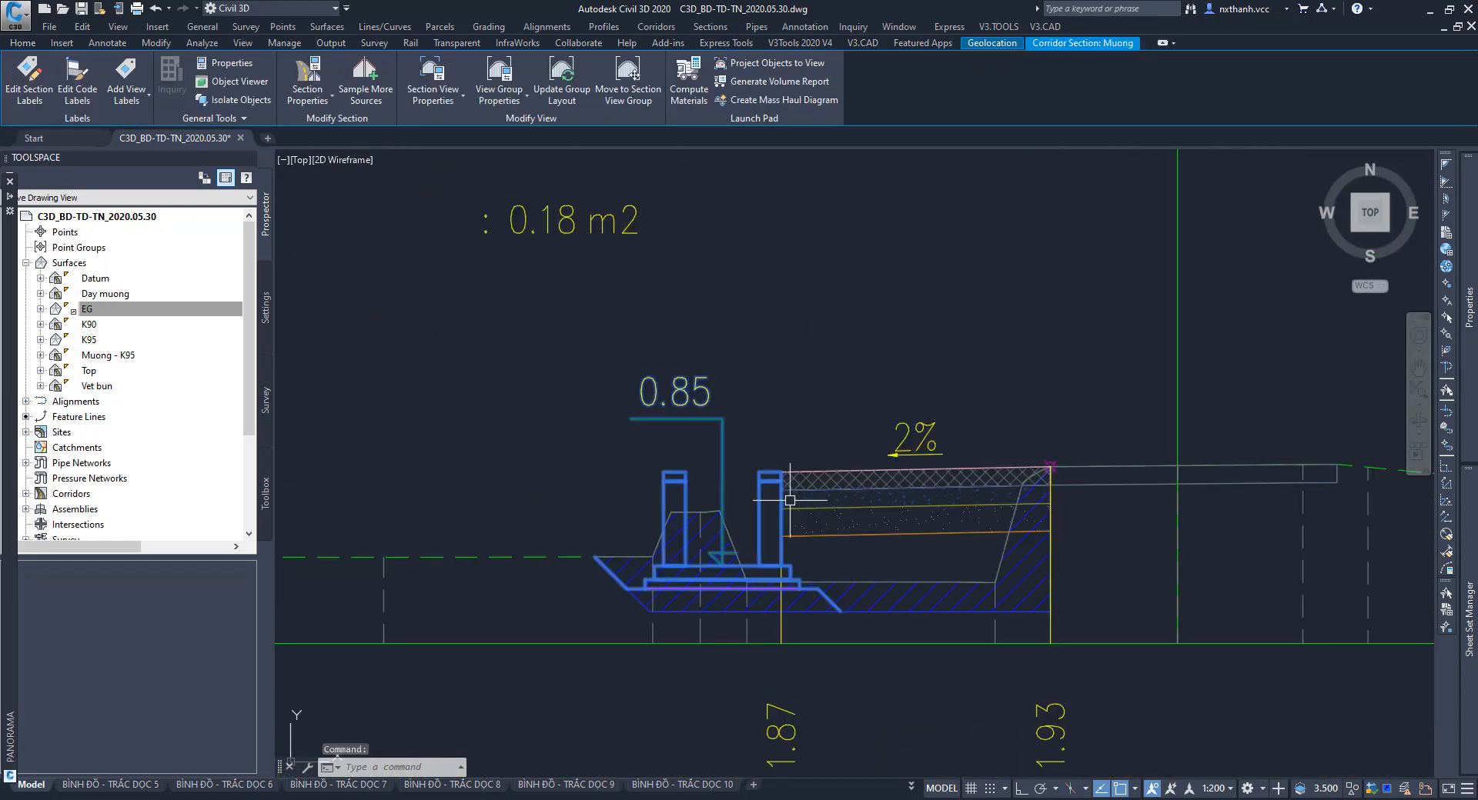
{"action": "middle_click_drag", "start_coordinate": [788, 501], "coordinate": [681, 390]}
{"action": "key", "text": "Escape"}
{"action": "left_click", "coordinate": [938, 460]}
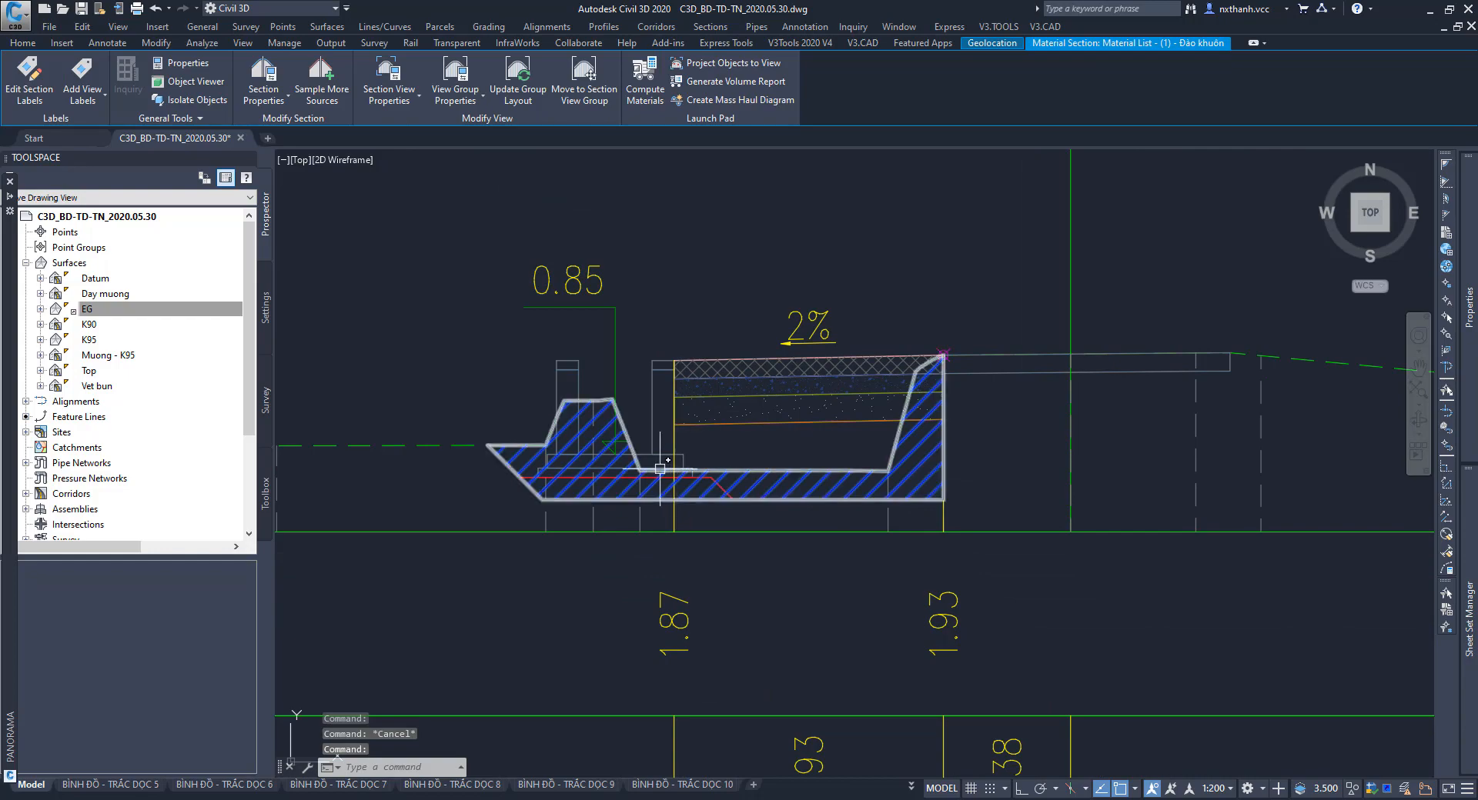
{"action": "scroll", "coordinate": [659, 462], "scroll_direction": "down", "scroll_amount": 8}
{"action": "key", "text": "Escape"}
Follow the cross-section sheets to the section at KM 0+560.00 and check its ditch depth and area labels.
{"action": "scroll", "coordinate": [790, 467], "scroll_direction": "up", "scroll_amount": 3}
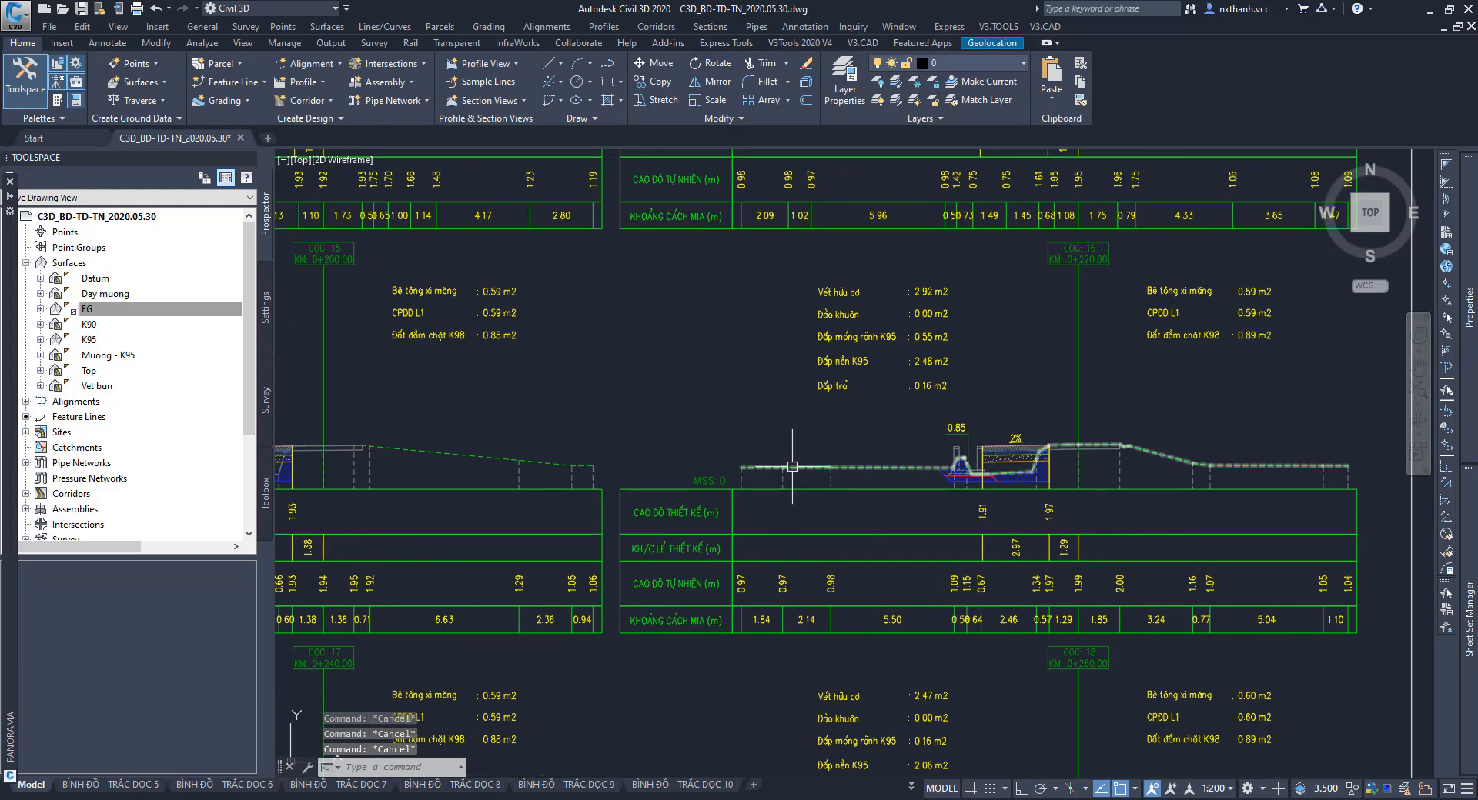
{"action": "scroll", "coordinate": [792, 466], "scroll_direction": "down", "scroll_amount": 8}
{"action": "scroll", "coordinate": [787, 436], "scroll_direction": "up", "scroll_amount": 3}
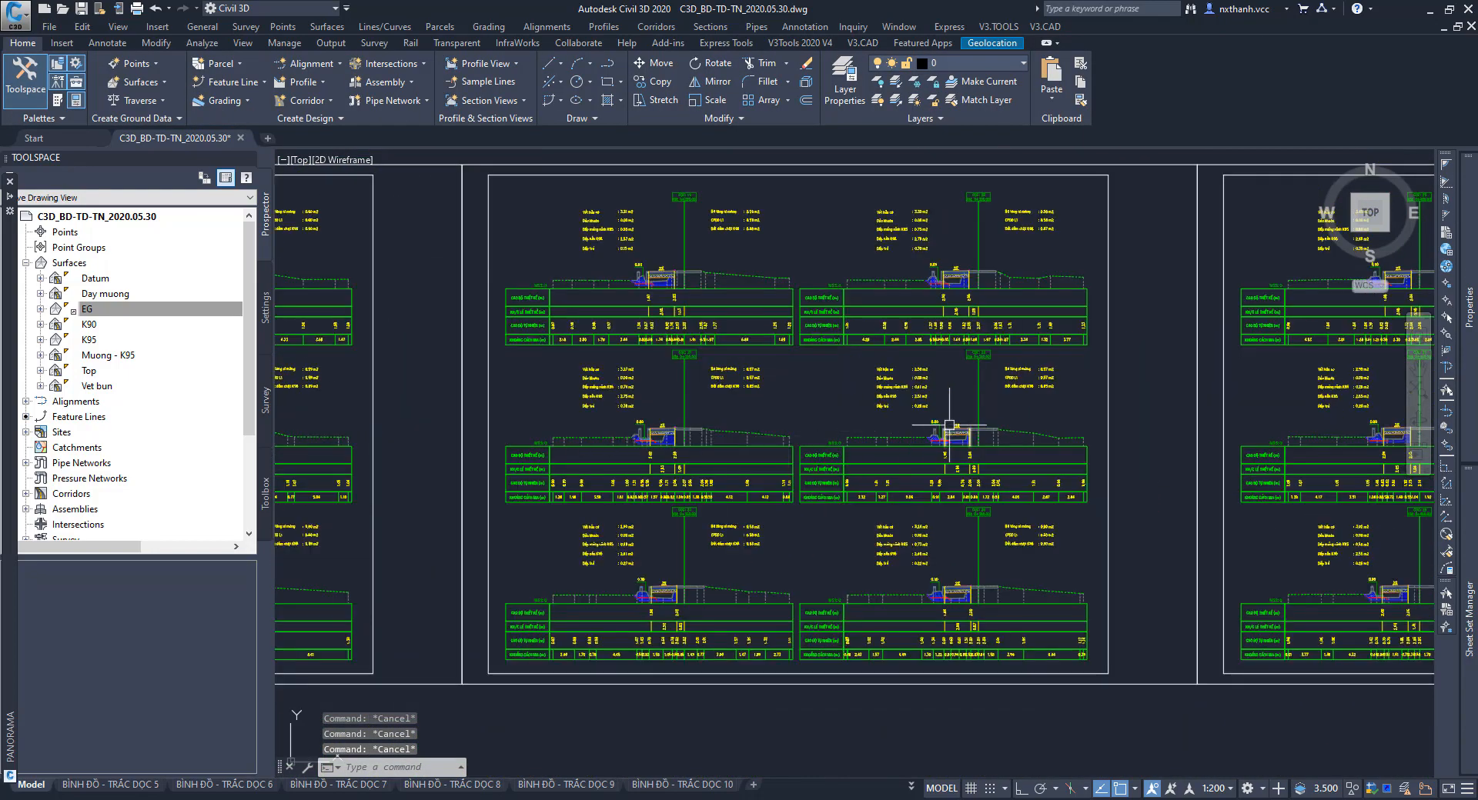
{"action": "middle_click_drag", "start_coordinate": [1299, 433], "coordinate": [811, 451]}
{"action": "scroll", "coordinate": [811, 452], "scroll_direction": "up", "scroll_amount": 4}
{"action": "scroll", "coordinate": [836, 451], "scroll_direction": "down", "scroll_amount": 4}
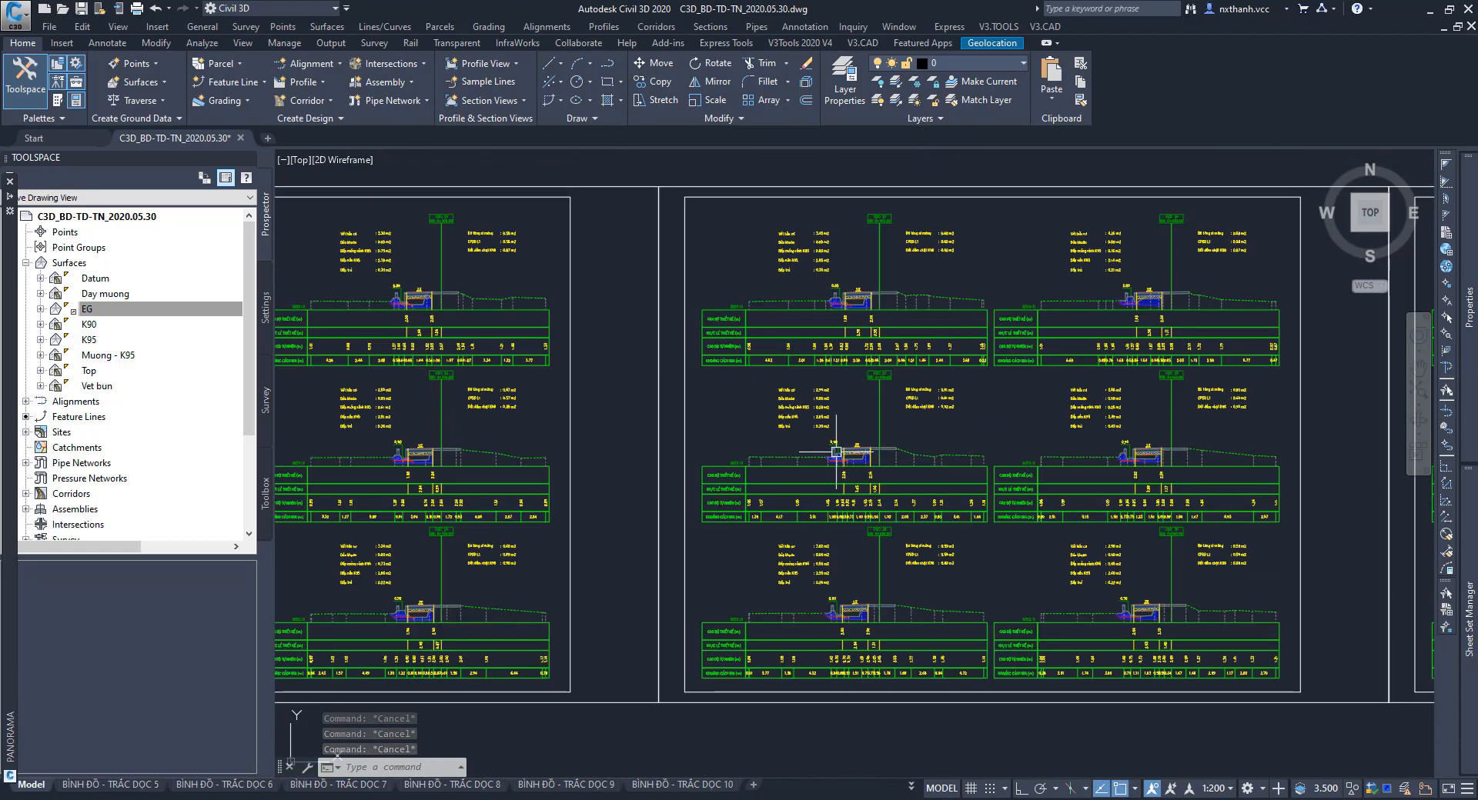
{"action": "scroll", "coordinate": [803, 455], "scroll_direction": "up", "scroll_amount": 3}
{"action": "scroll", "coordinate": [707, 452], "scroll_direction": "up", "scroll_amount": 5}
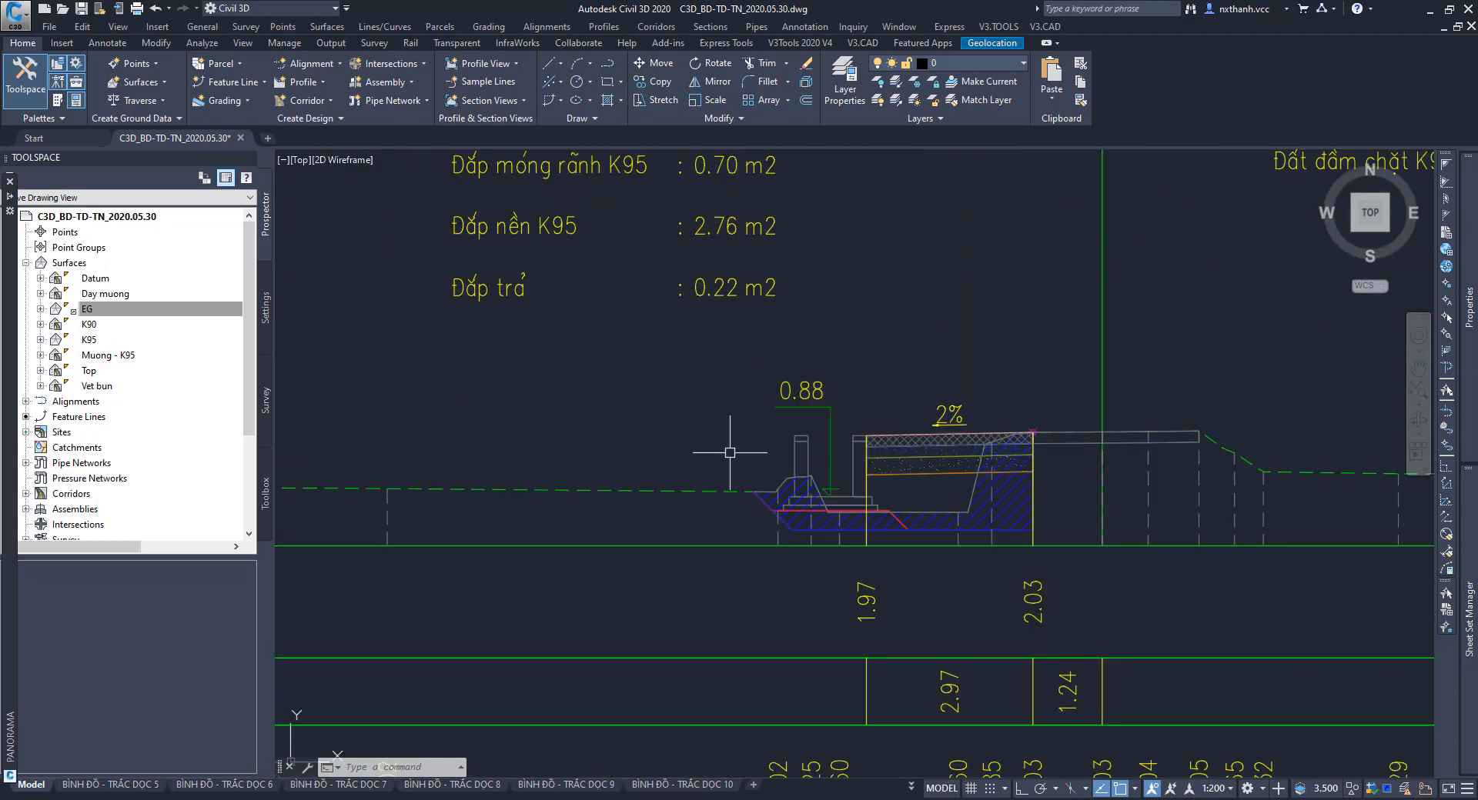
{"action": "scroll", "coordinate": [746, 456], "scroll_direction": "down", "scroll_amount": 4}
{"action": "middle_click_drag", "start_coordinate": [833, 457], "coordinate": [836, 511]}
{"action": "scroll", "coordinate": [893, 400], "scroll_direction": "up", "scroll_amount": 2}
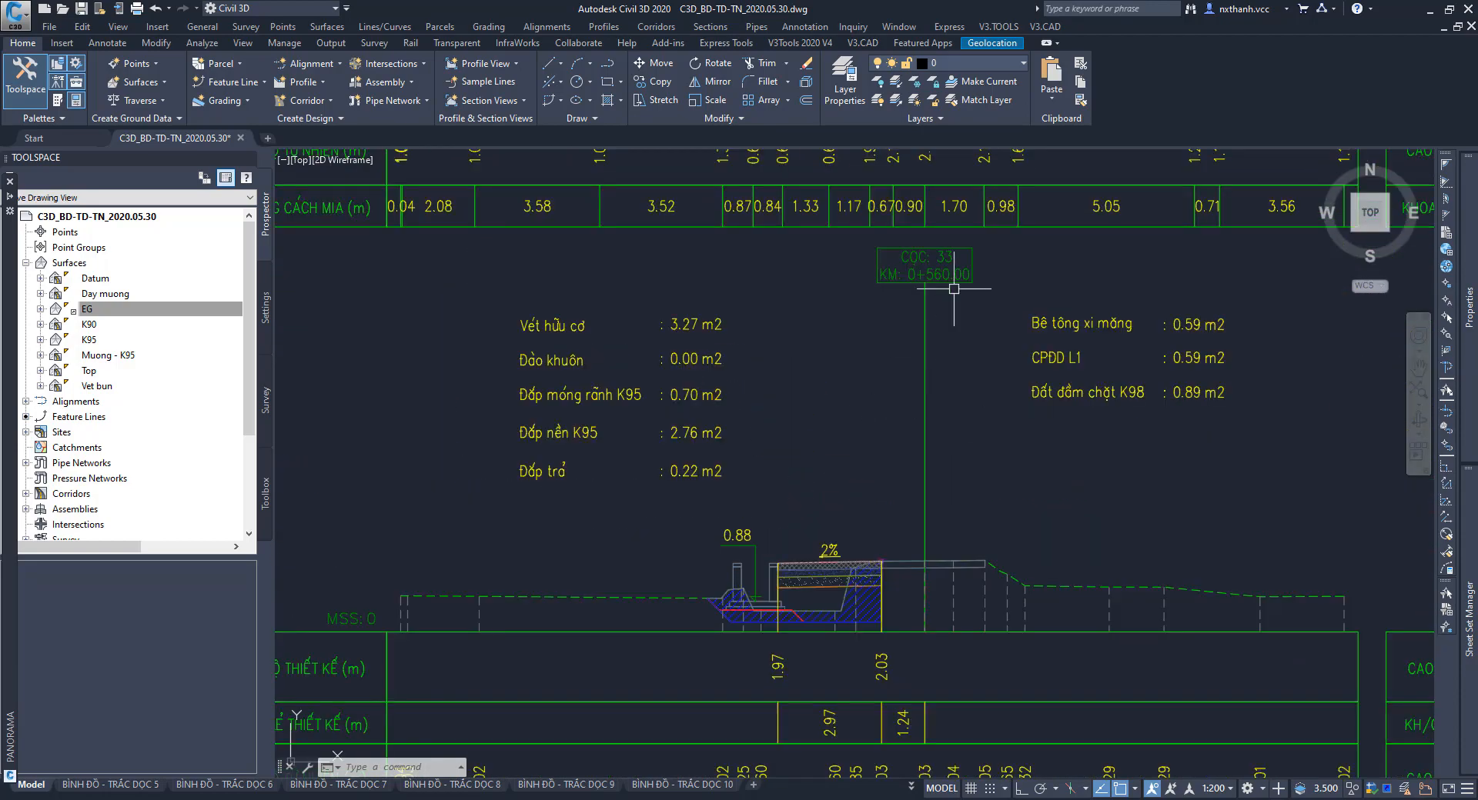
Check the ditch-depth values in the long profile's bands from station 0+520.00 to the station two intervals further on.
{"action": "scroll", "coordinate": [823, 660], "scroll_direction": "down", "scroll_amount": 7}
{"action": "middle_click_drag", "start_coordinate": [869, 435], "coordinate": [877, 630]}
{"action": "scroll", "coordinate": [993, 333], "scroll_direction": "up", "scroll_amount": 5}
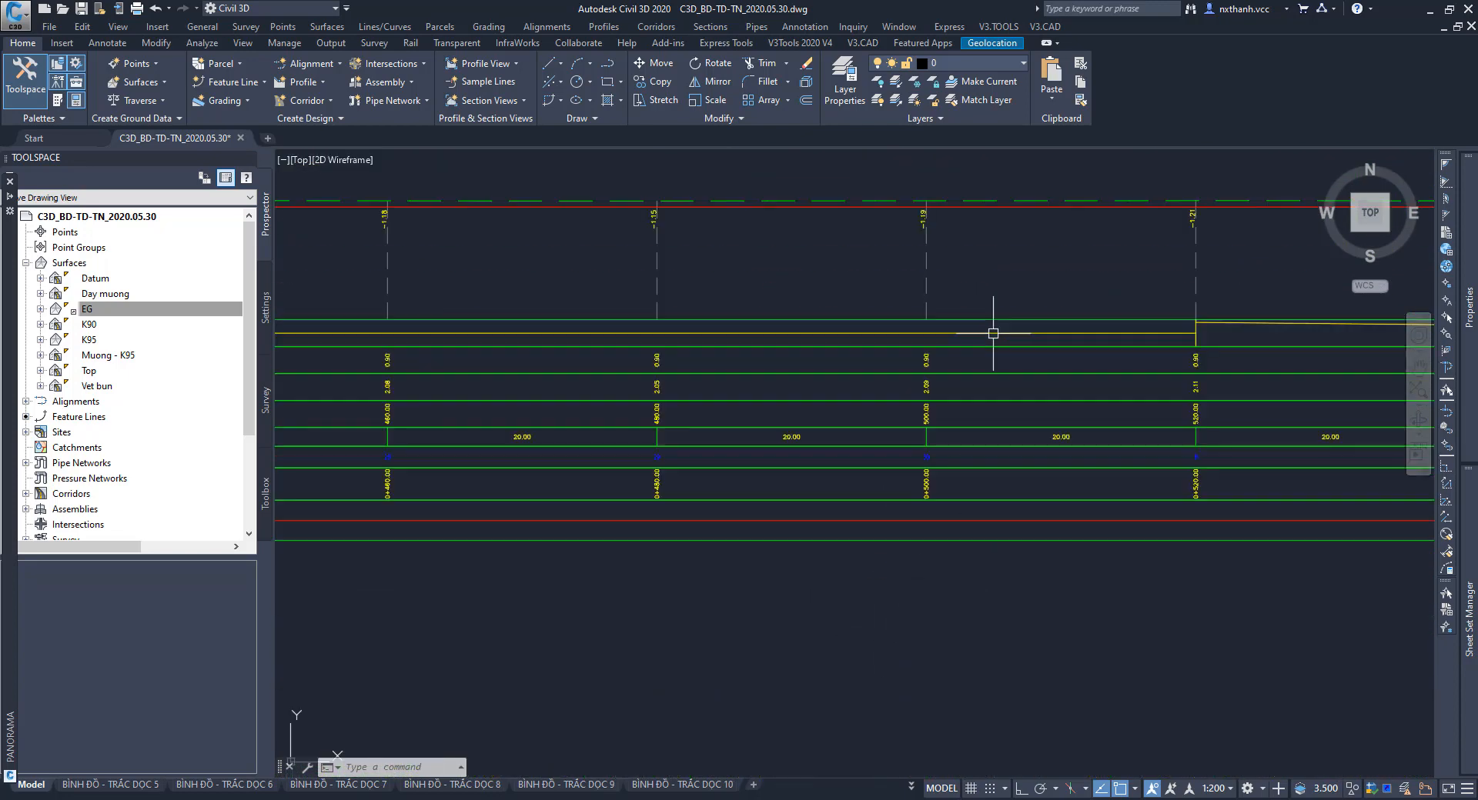
{"action": "scroll", "coordinate": [947, 447], "scroll_direction": "up", "scroll_amount": 2}
{"action": "middle_click_drag", "start_coordinate": [947, 447], "coordinate": [574, 448]}
{"action": "scroll", "coordinate": [977, 451], "scroll_direction": "up", "scroll_amount": 1}
{"action": "middle_click_drag", "start_coordinate": [1140, 451], "coordinate": [674, 449]}
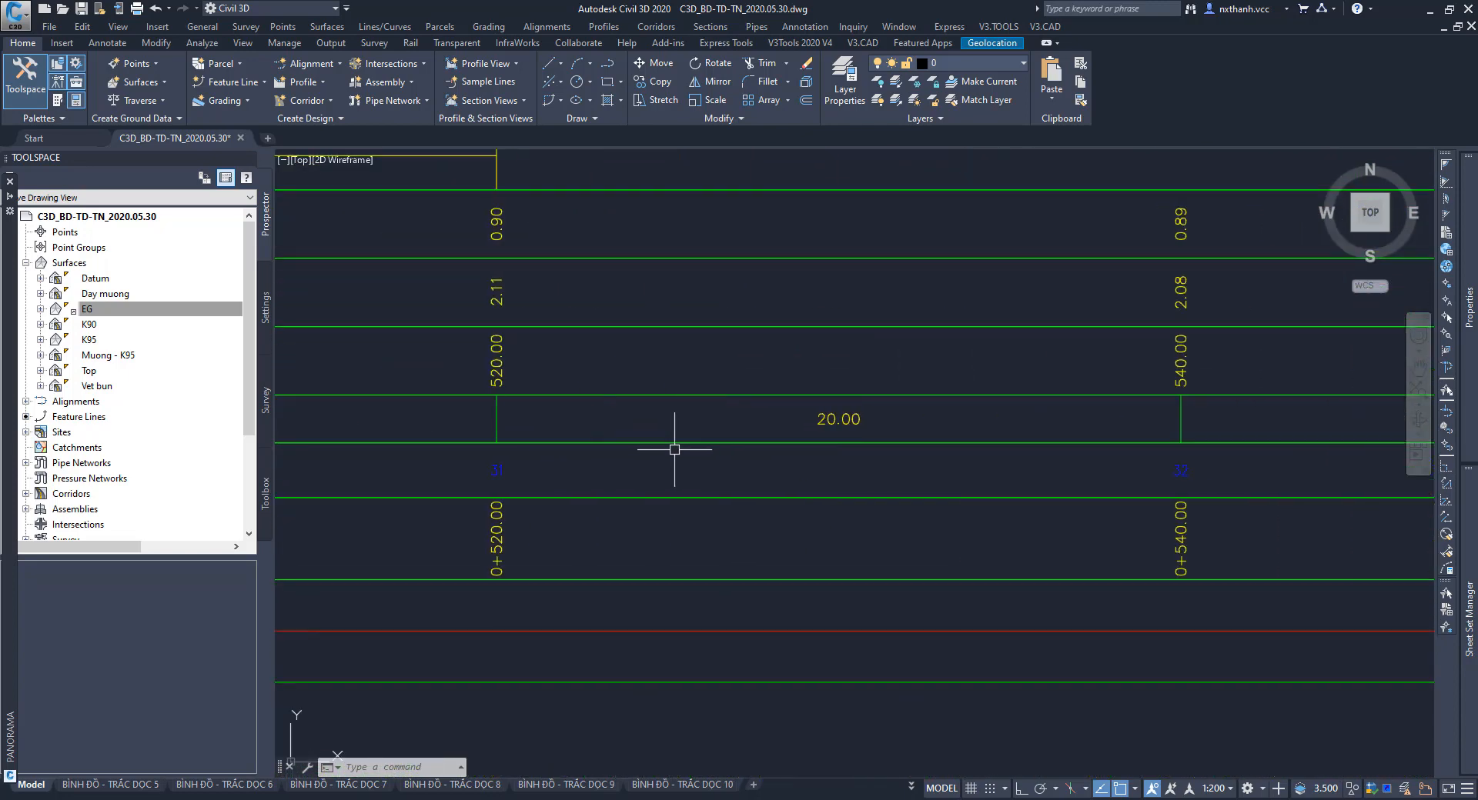
{"action": "middle_click_drag", "start_coordinate": [1093, 467], "coordinate": [946, 471]}
{"action": "scroll", "coordinate": [908, 431], "scroll_direction": "up", "scroll_amount": 3}
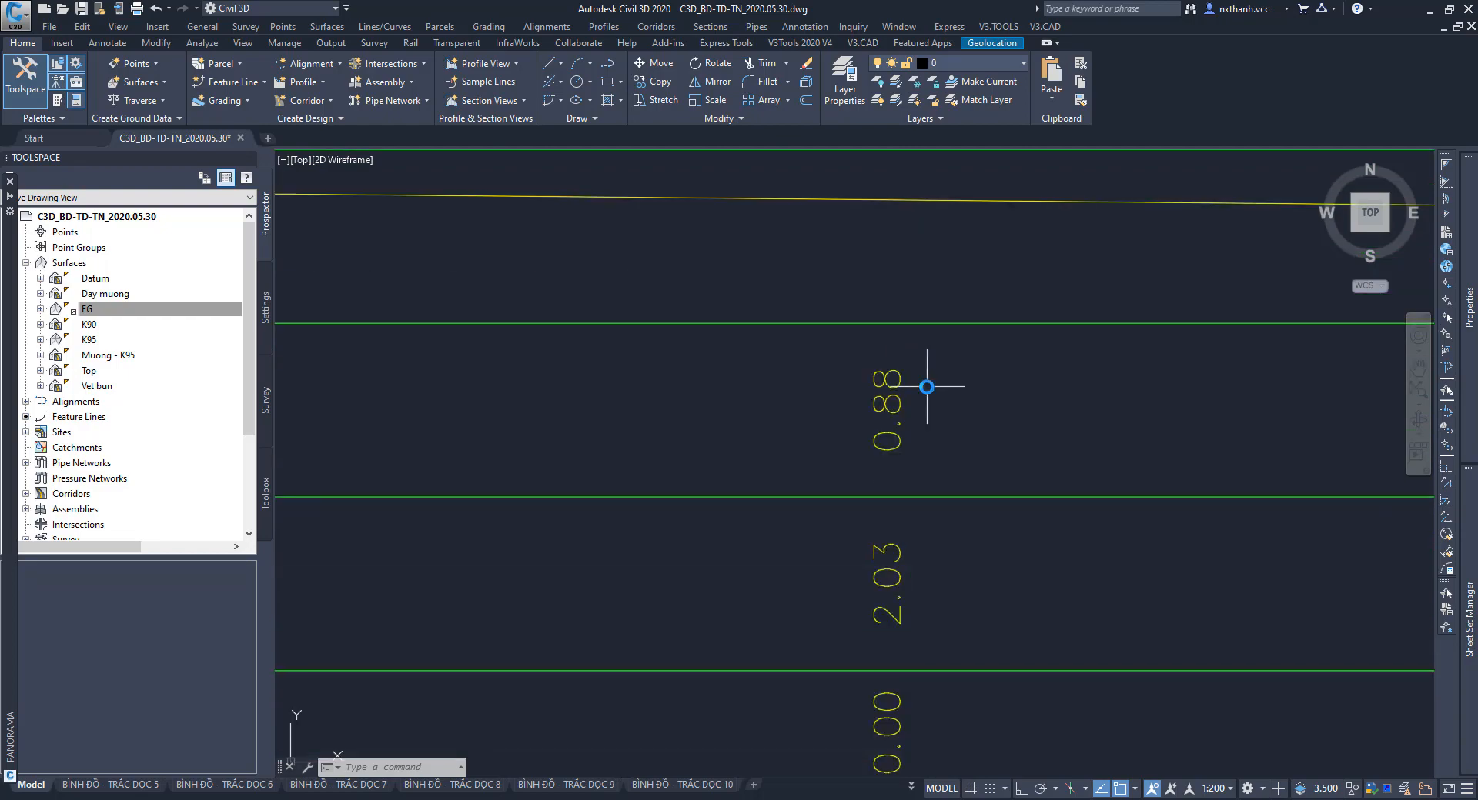
{"action": "scroll", "coordinate": [908, 414], "scroll_direction": "down", "scroll_amount": 8}
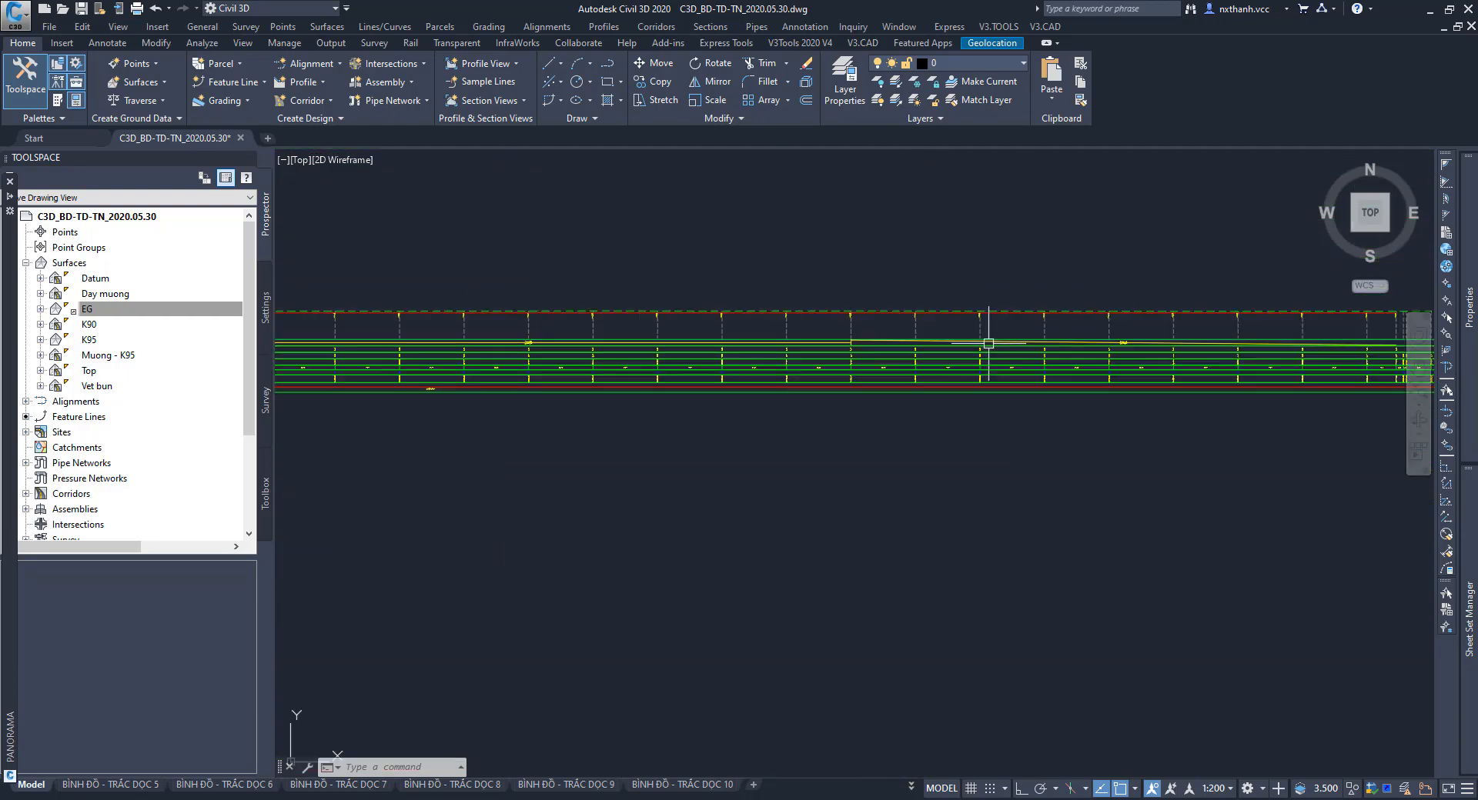
Examine the remaining cross-section sheets through the last section at KM 0+779.31, comparing their ditches, slopes and area labels.
{"action": "scroll", "coordinate": [943, 559], "scroll_direction": "up", "scroll_amount": 6}
{"action": "scroll", "coordinate": [885, 560], "scroll_direction": "down", "scroll_amount": 2}
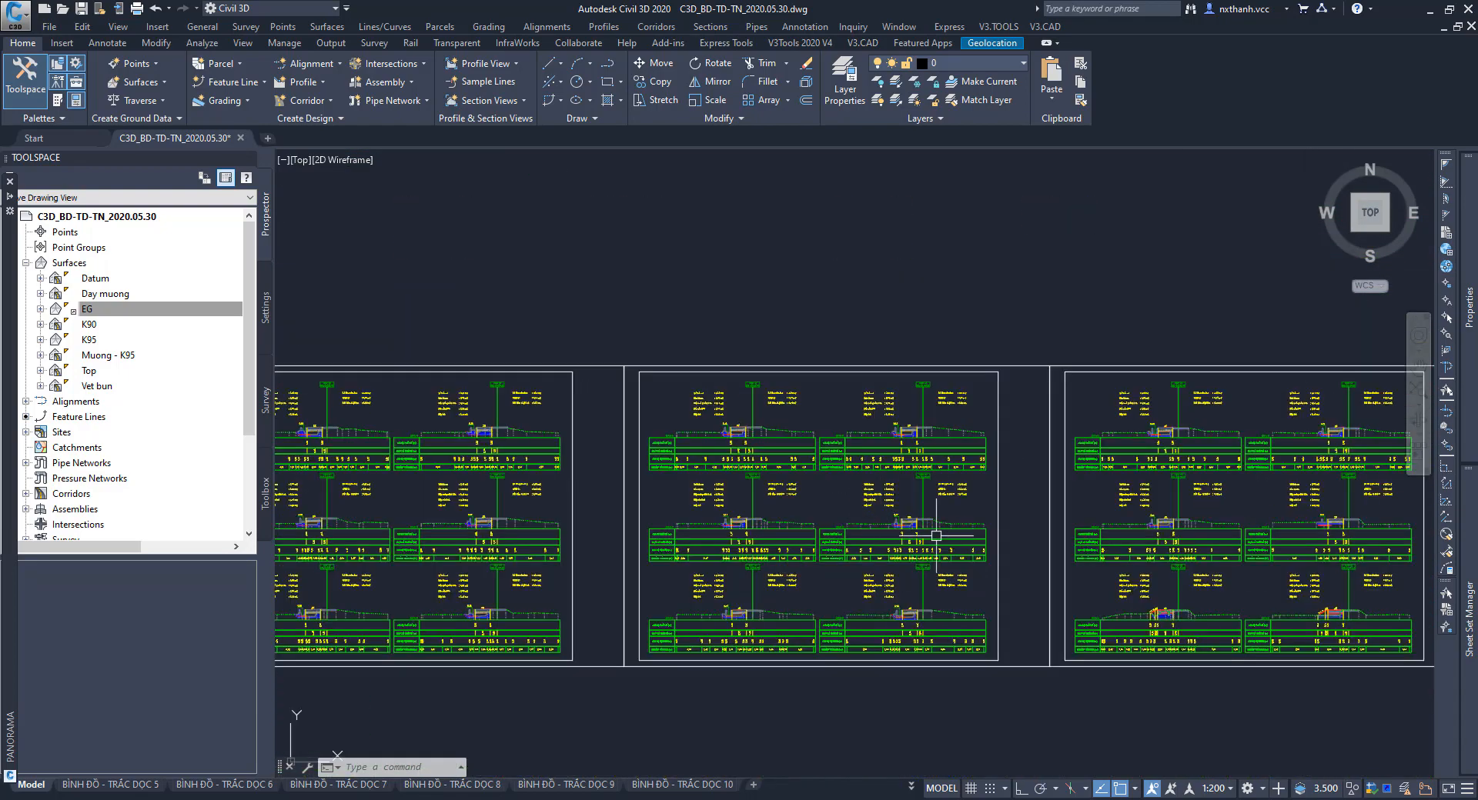
{"action": "scroll", "coordinate": [851, 562], "scroll_direction": "up", "scroll_amount": 5}
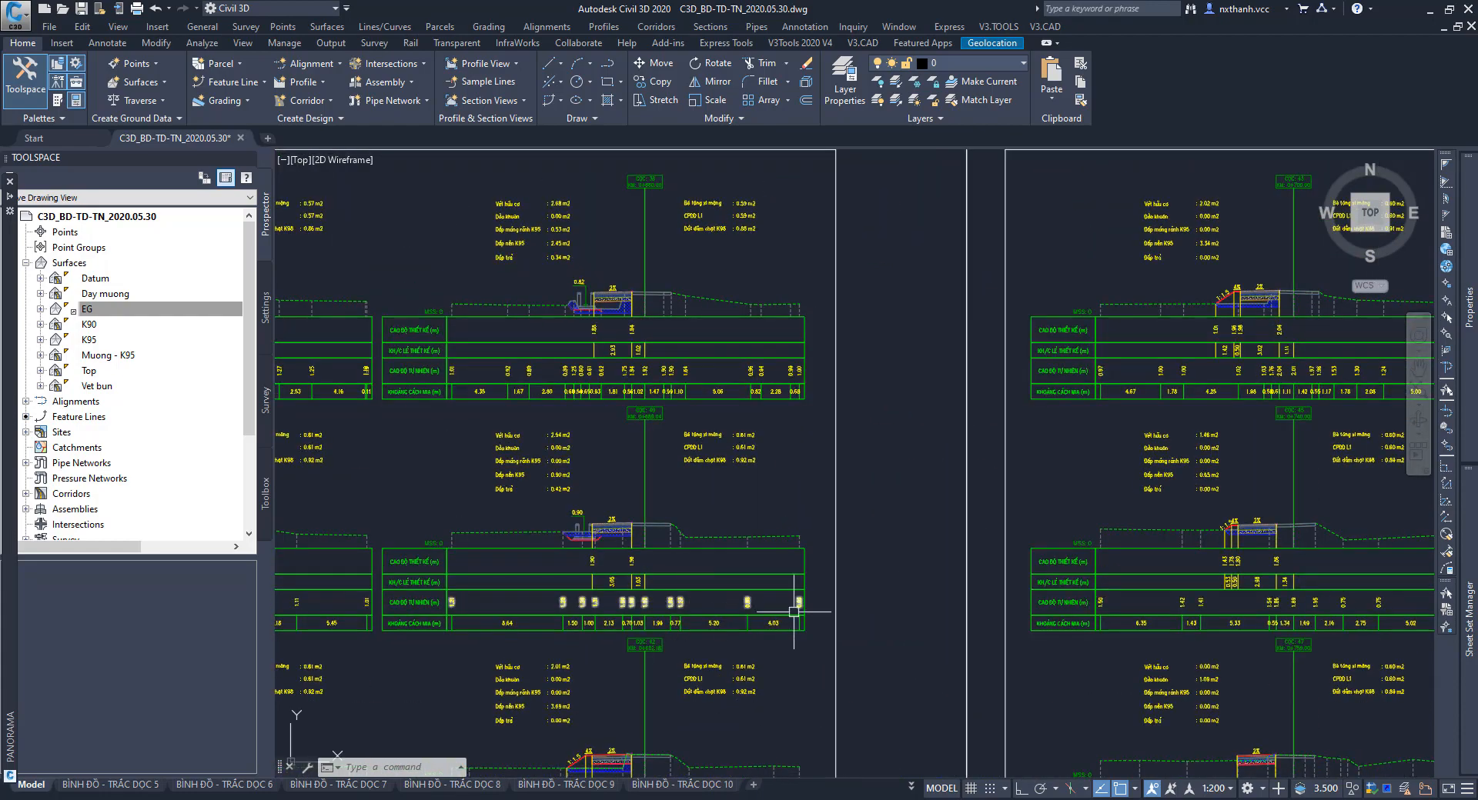
{"action": "scroll", "coordinate": [731, 566], "scroll_direction": "down", "scroll_amount": 7}
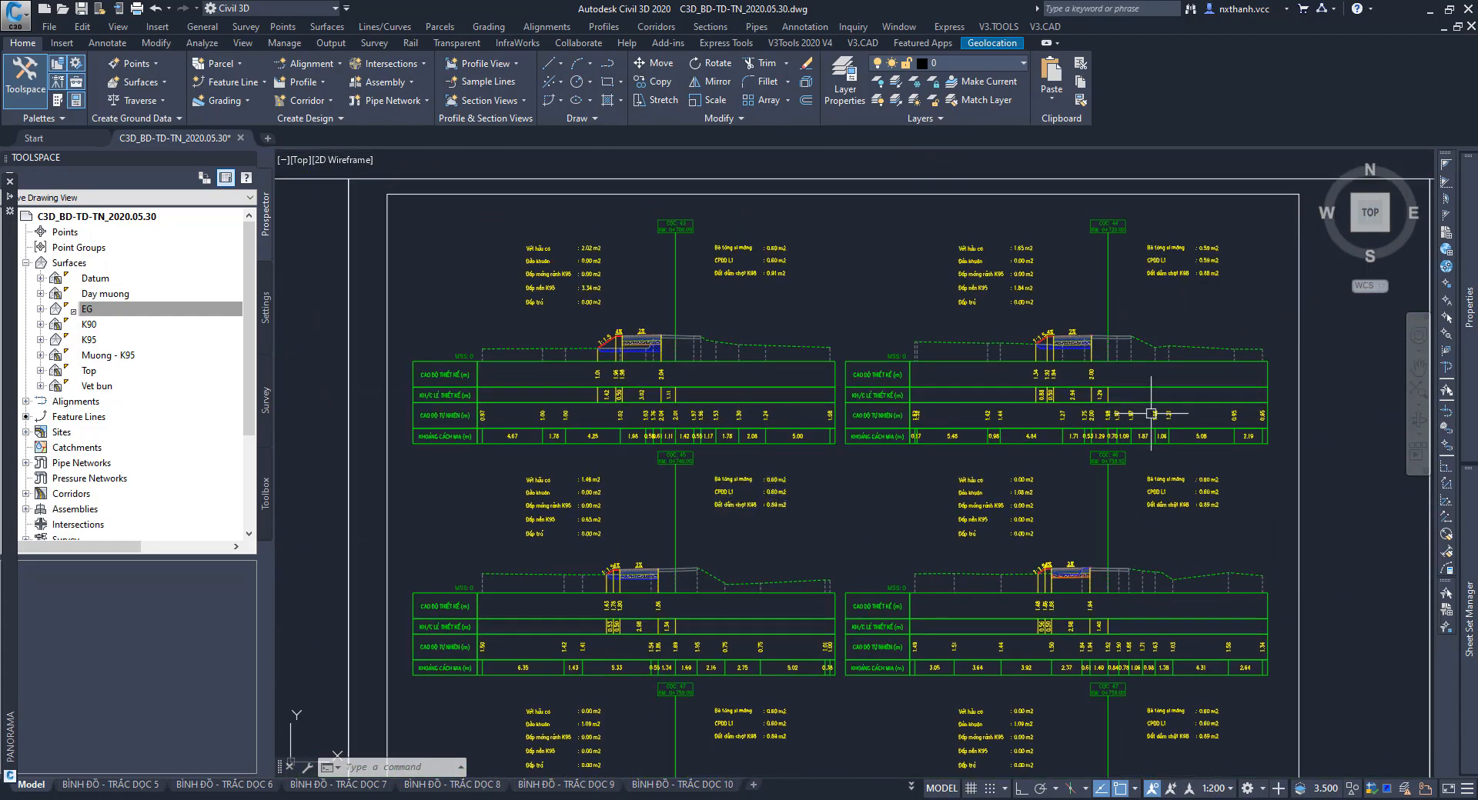
{"action": "scroll", "coordinate": [1069, 604], "scroll_direction": "up", "scroll_amount": 5}
{"action": "middle_click_drag", "start_coordinate": [1022, 433], "coordinate": [980, 647]}
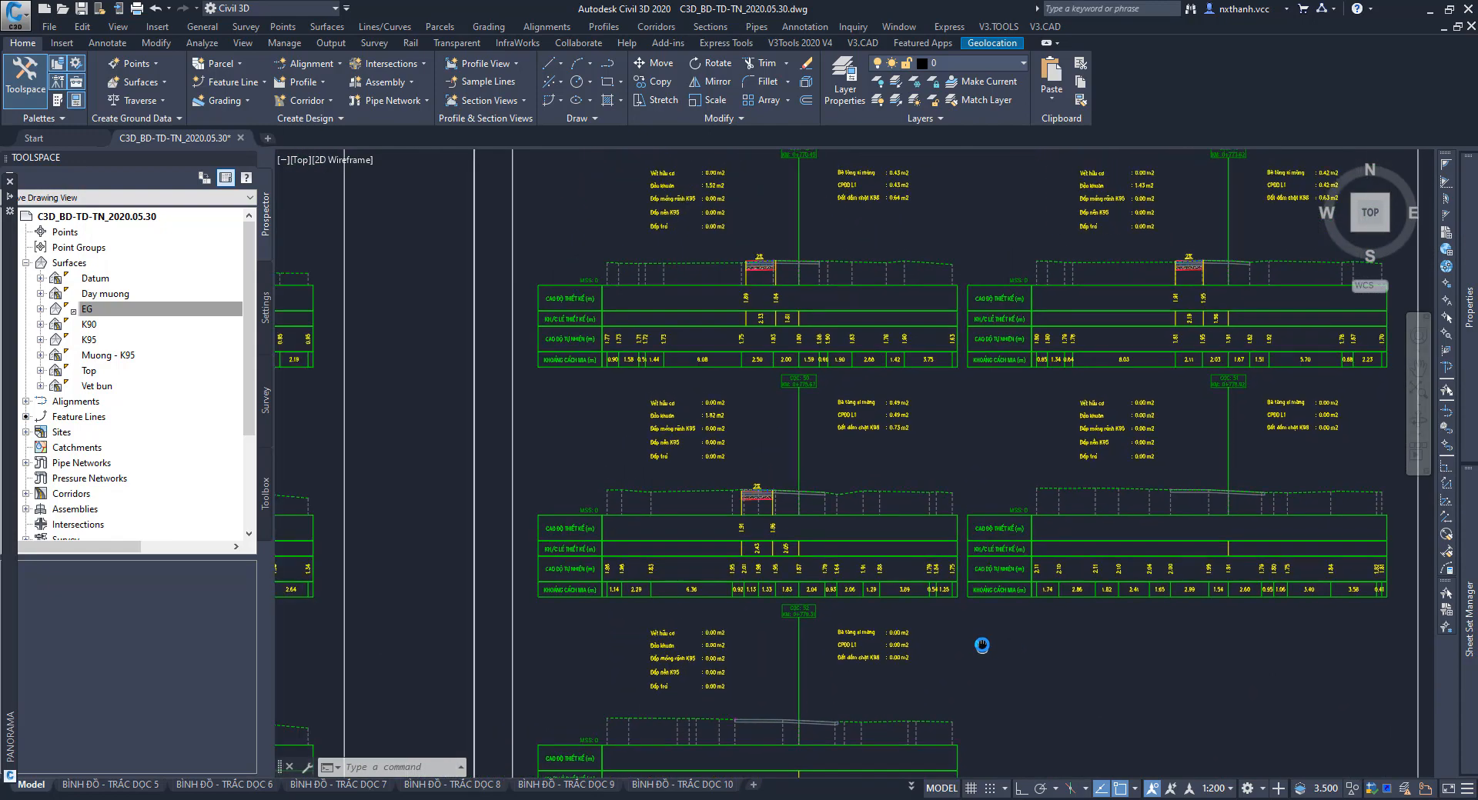
{"action": "scroll", "coordinate": [976, 587], "scroll_direction": "up", "scroll_amount": 6}
{"action": "key", "text": "Escape"}
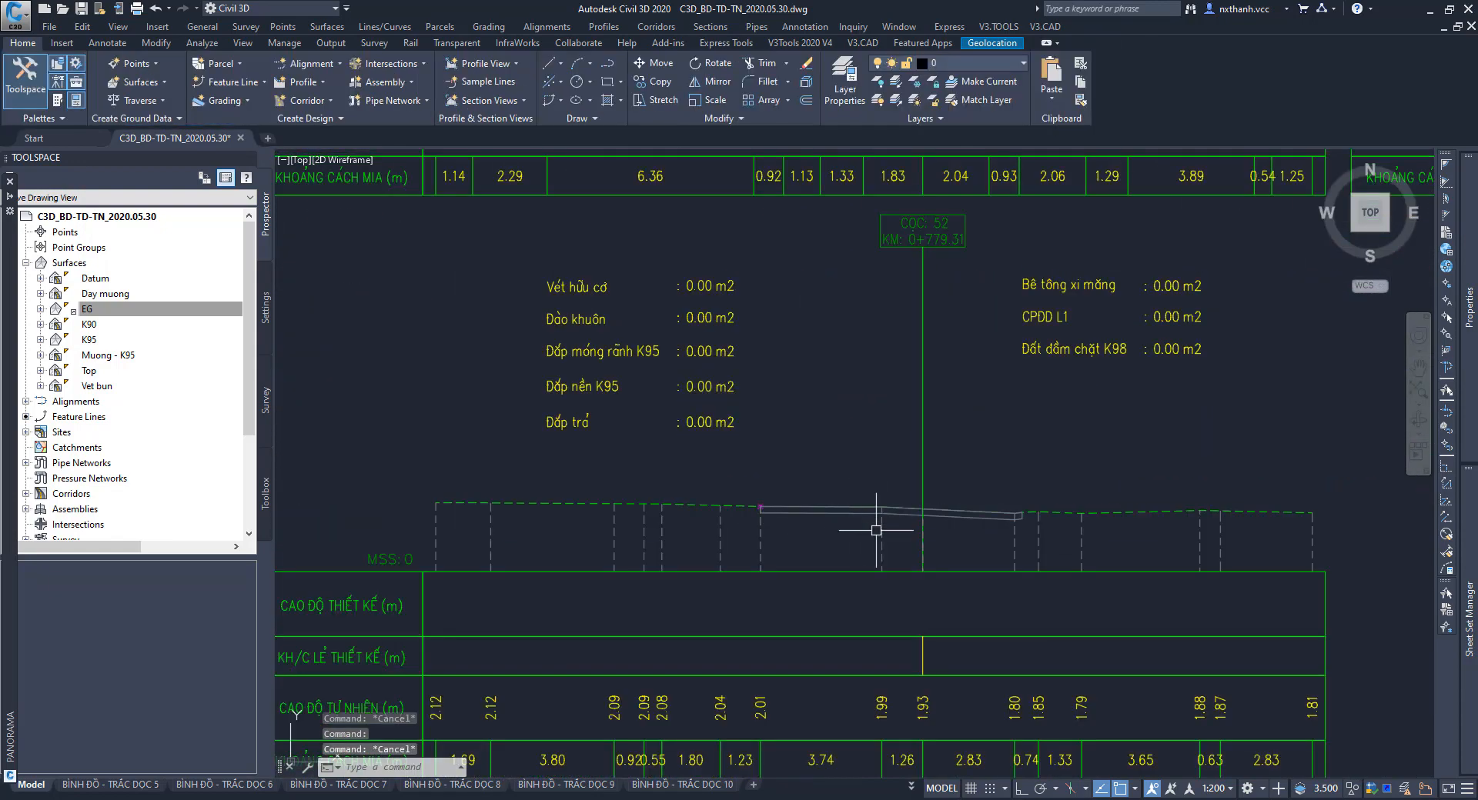
{"action": "scroll", "coordinate": [877, 530], "scroll_direction": "down", "scroll_amount": 4}
{"action": "key", "text": "Escape"}
{"action": "mouse_move", "coordinate": [1095, 372]}
{"action": "middle_mouse_down"}
{"action": "mouse_move", "coordinate": [1088, 347]}
{"action": "mouse_move", "coordinate": [989, 439]}
{"action": "mouse_move", "coordinate": [851, 504]}
{"action": "middle_mouse_up"}
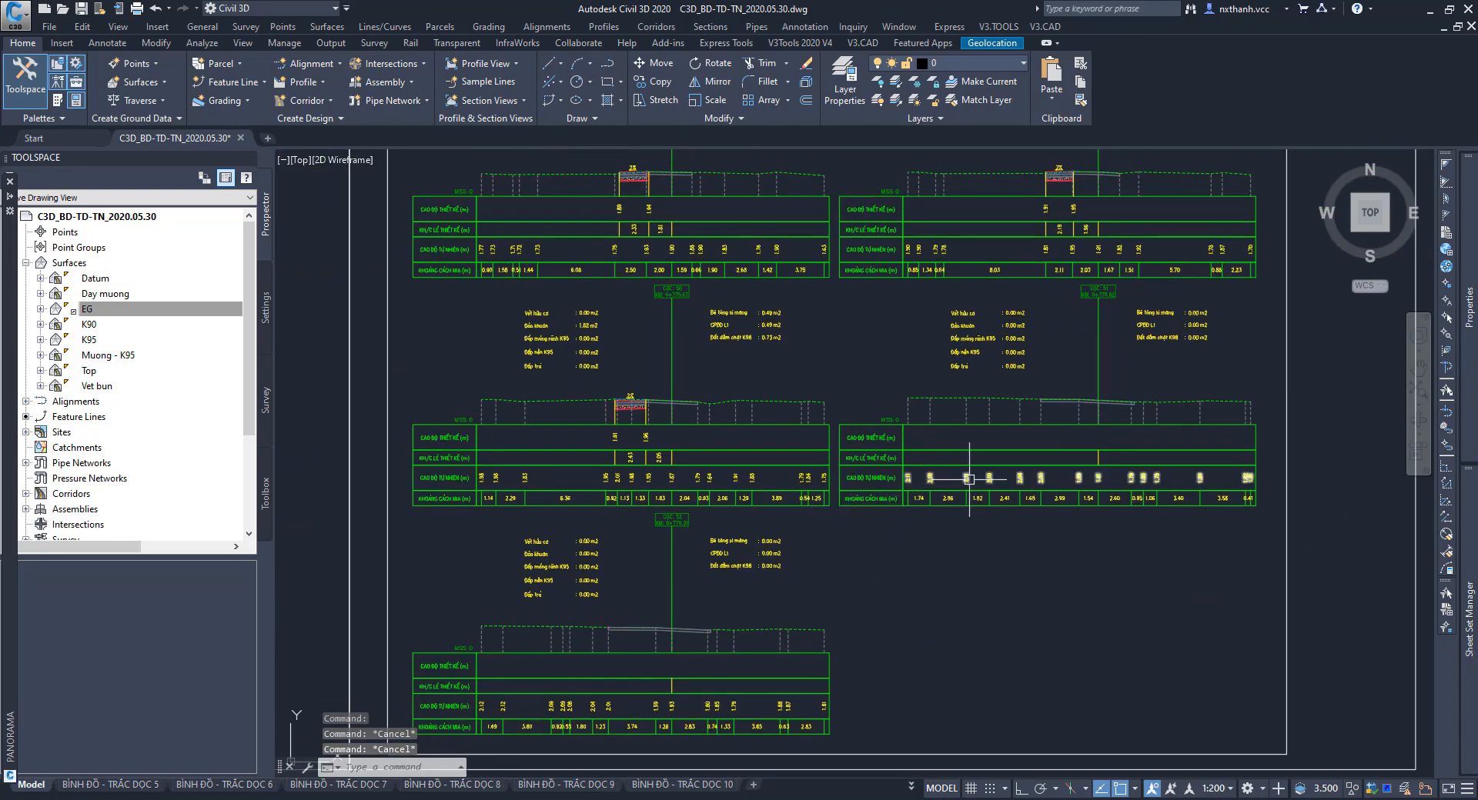
{"action": "middle_click_drag", "start_coordinate": [1034, 478], "coordinate": [903, 541]}
{"action": "middle_click_drag", "start_coordinate": [907, 379], "coordinate": [1051, 474]}
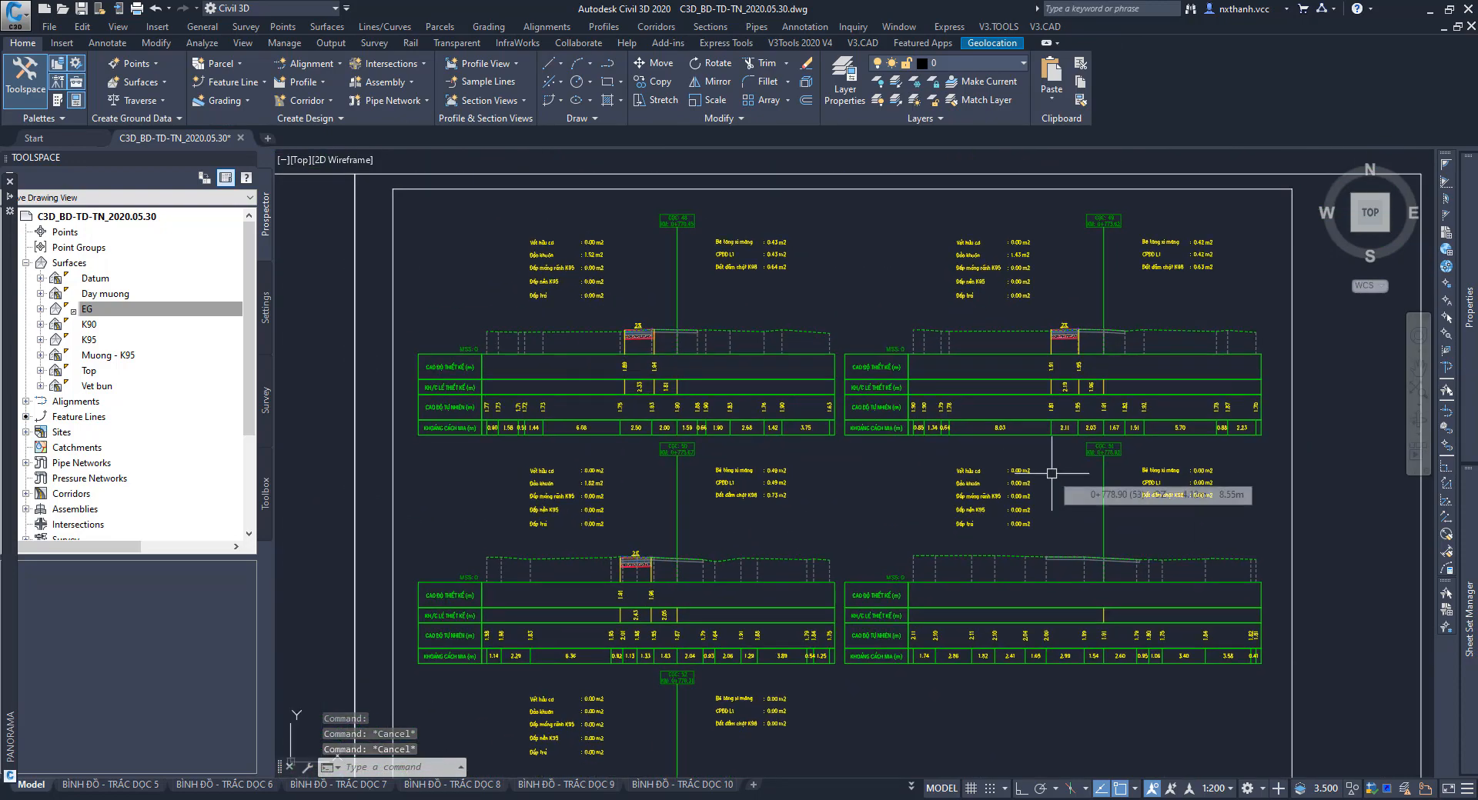
Review the cut and fill volume summary table below the cross-section sheets, from its headings down its station rows.
{"action": "scroll", "coordinate": [1206, 441], "scroll_direction": "down", "scroll_amount": 10}
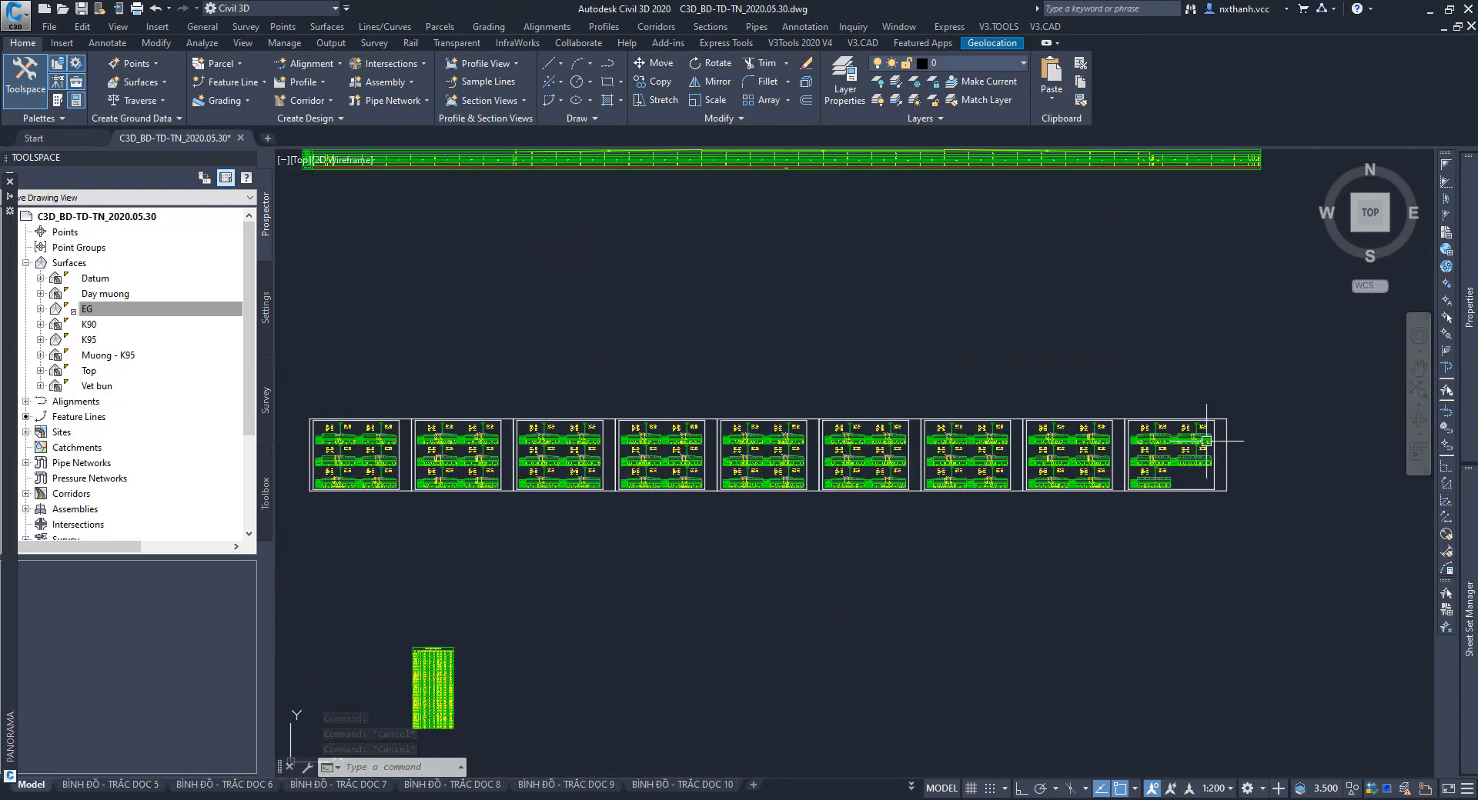
{"action": "scroll", "coordinate": [1206, 441], "scroll_direction": "down", "scroll_amount": 1}
{"action": "scroll", "coordinate": [679, 672], "scroll_direction": "up", "scroll_amount": 8}
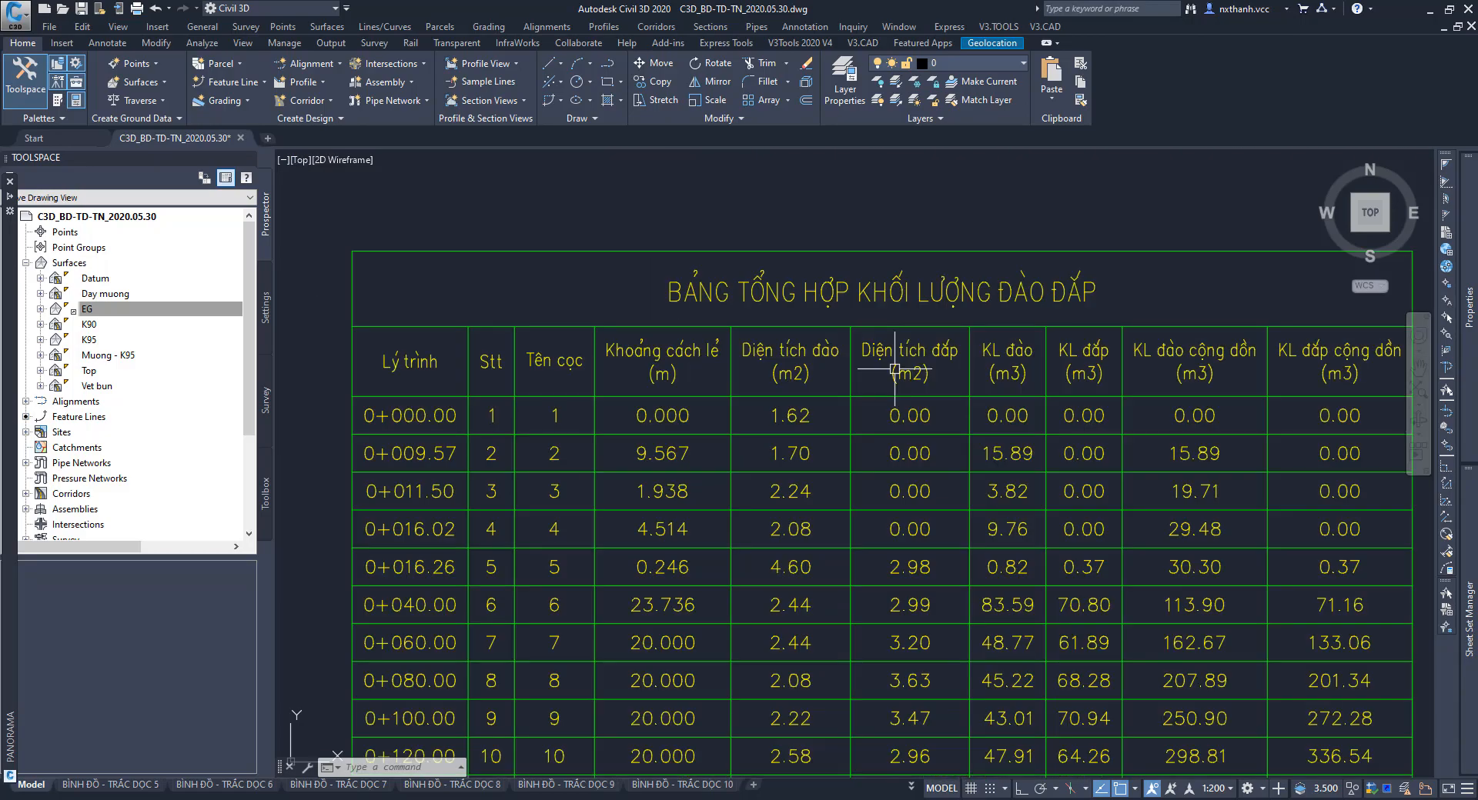
{"action": "scroll", "coordinate": [833, 264], "scroll_direction": "down", "scroll_amount": 4}
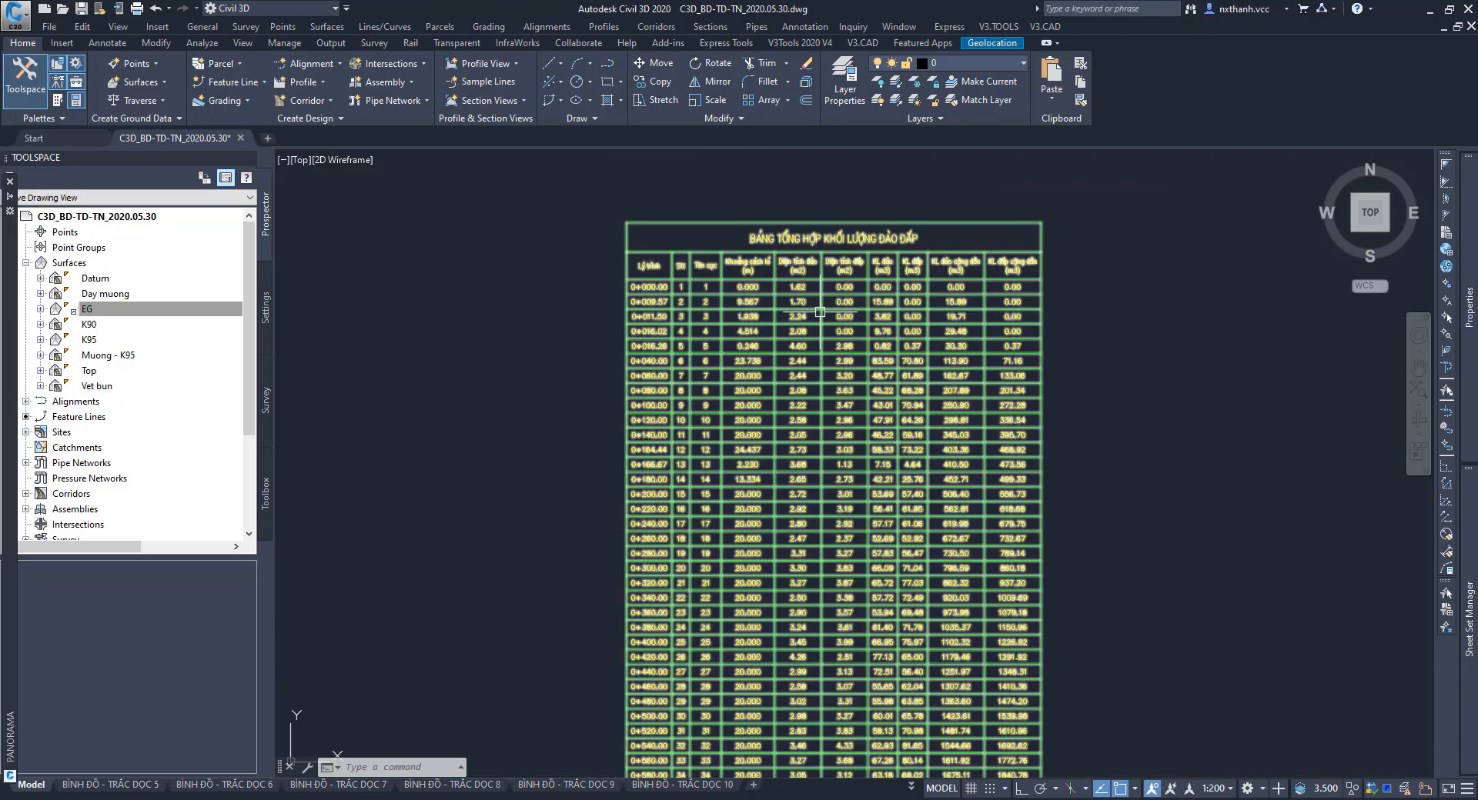
{"action": "middle_click_drag", "start_coordinate": [916, 554], "coordinate": [892, 245]}
Open plan and profile sheet BD-01 from the TUYẾN T1 sheet set and view its layout.
{"action": "scroll", "coordinate": [934, 618], "scroll_direction": "down", "scroll_amount": 5}
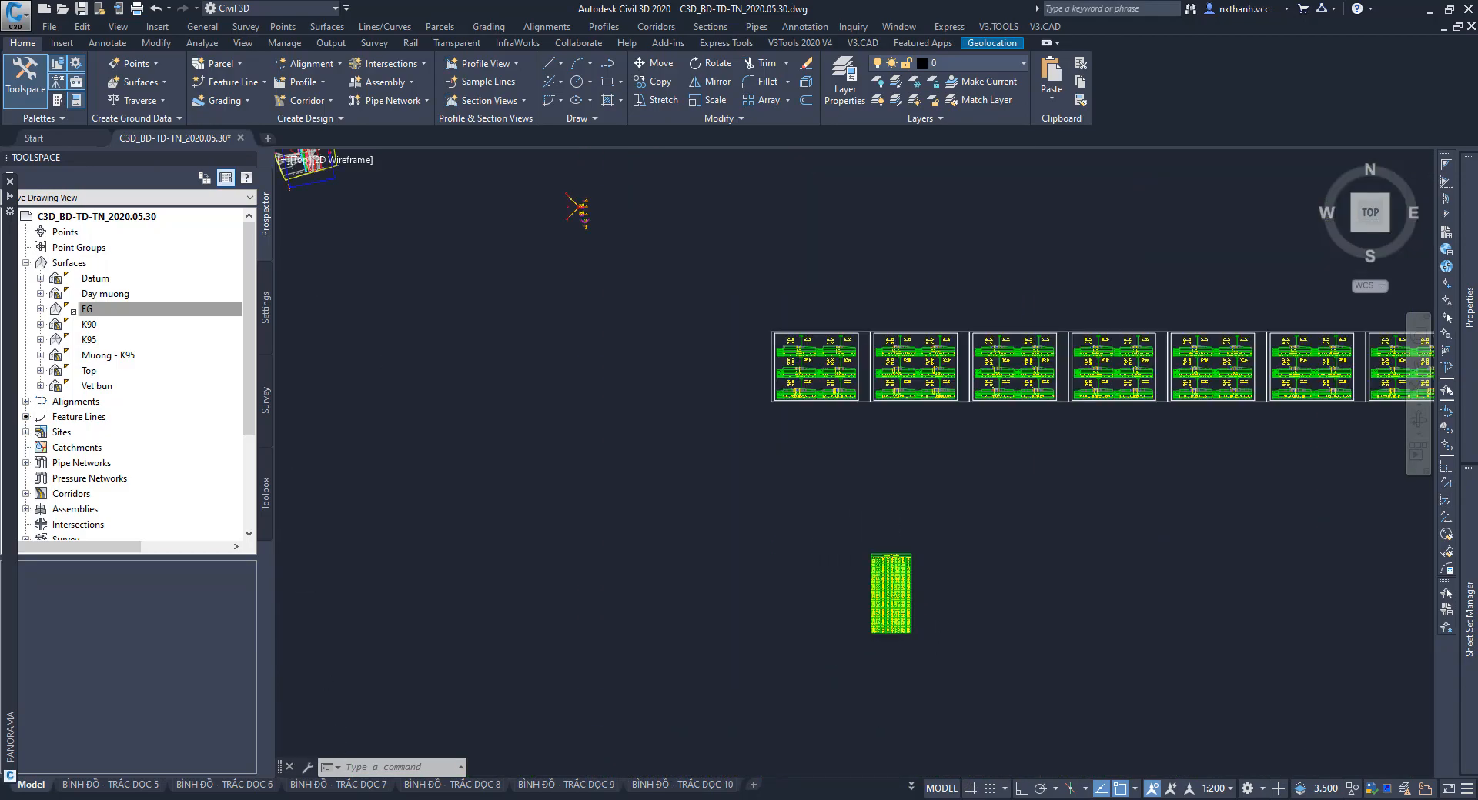
{"action": "scroll", "coordinate": [777, 546], "scroll_direction": "down", "scroll_amount": 4}
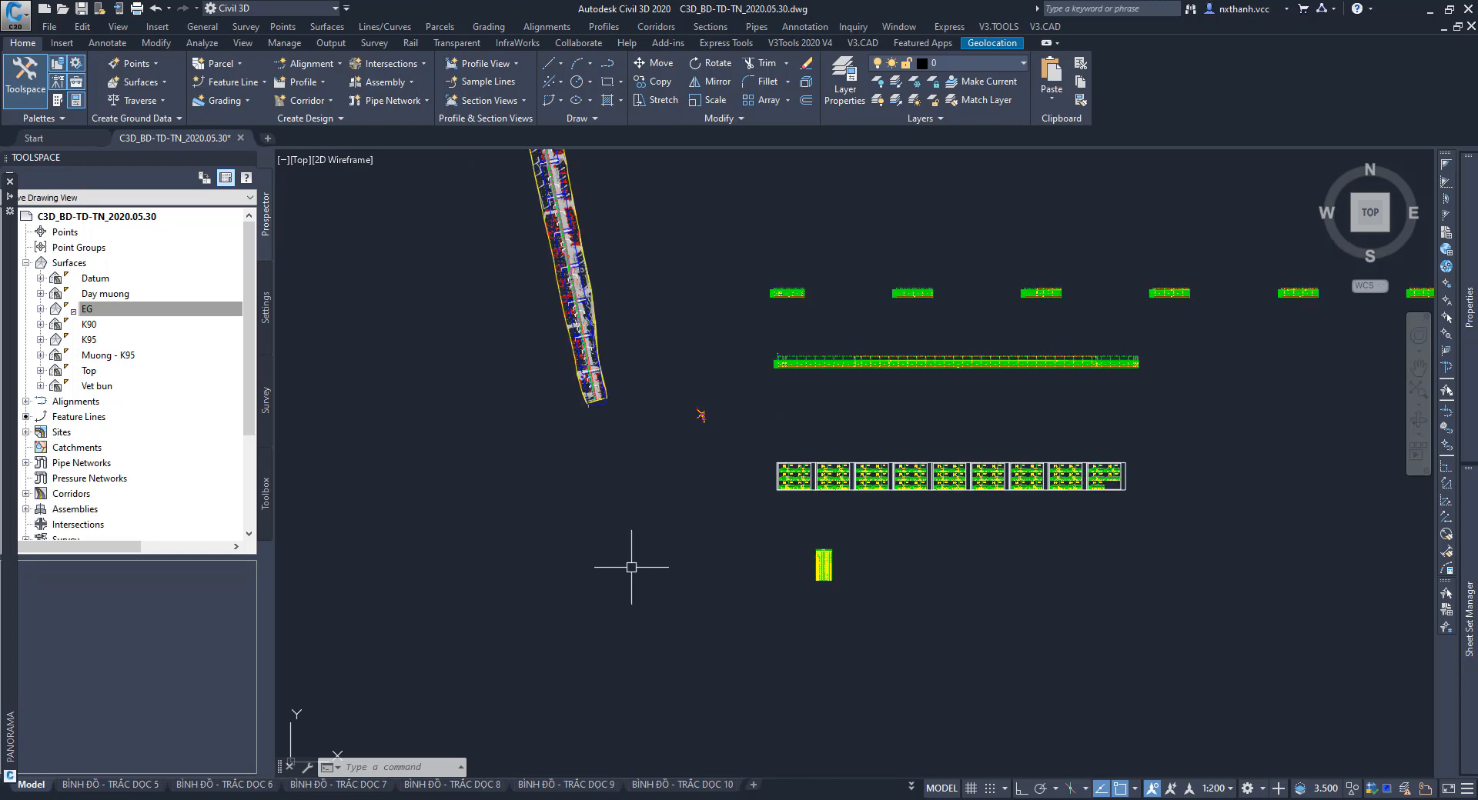
{"action": "scroll", "coordinate": [631, 567], "scroll_direction": "down", "scroll_amount": 3}
{"action": "middle_click_drag", "start_coordinate": [927, 521], "coordinate": [771, 526]}
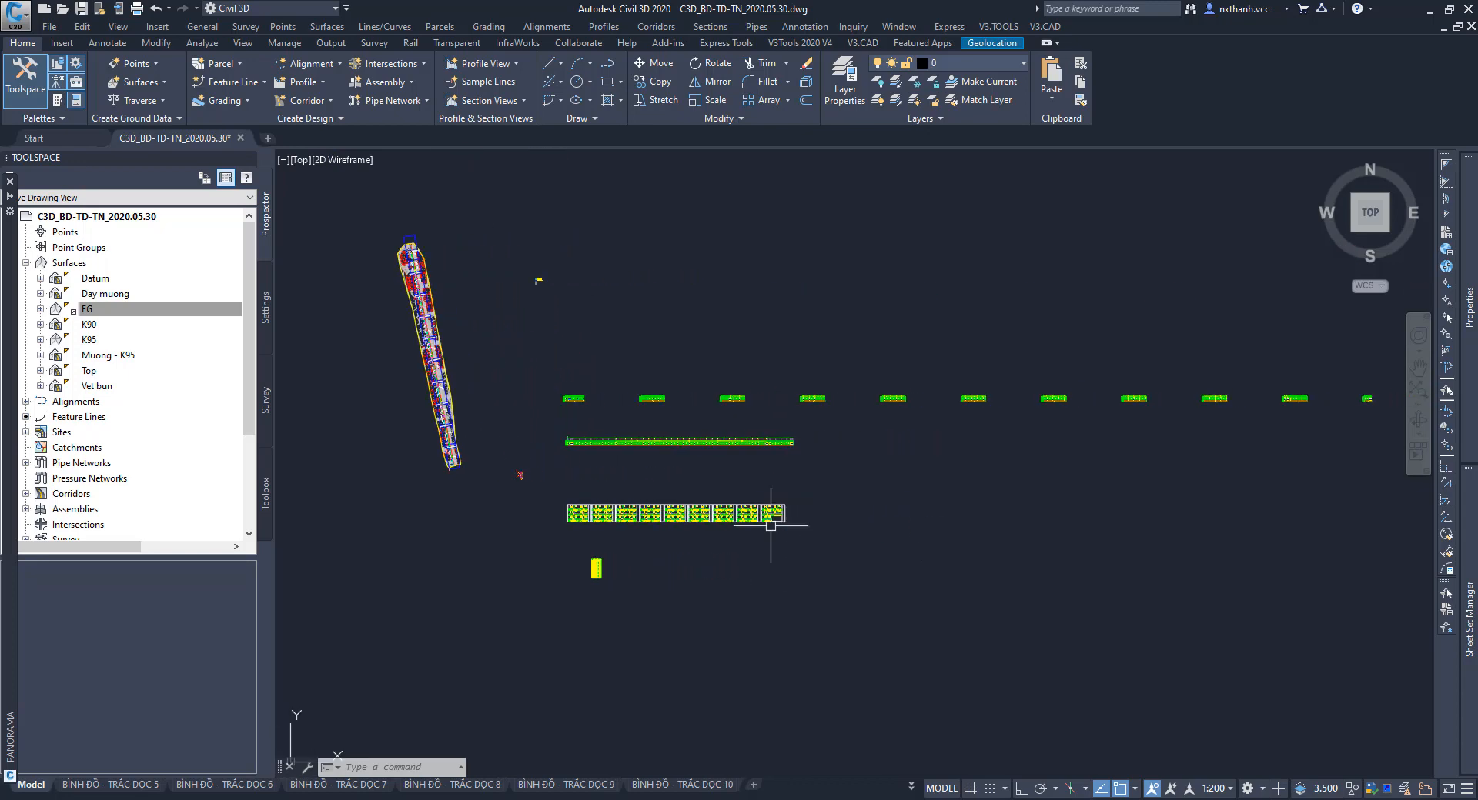
{"action": "left_click", "coordinate": [1445, 533]}
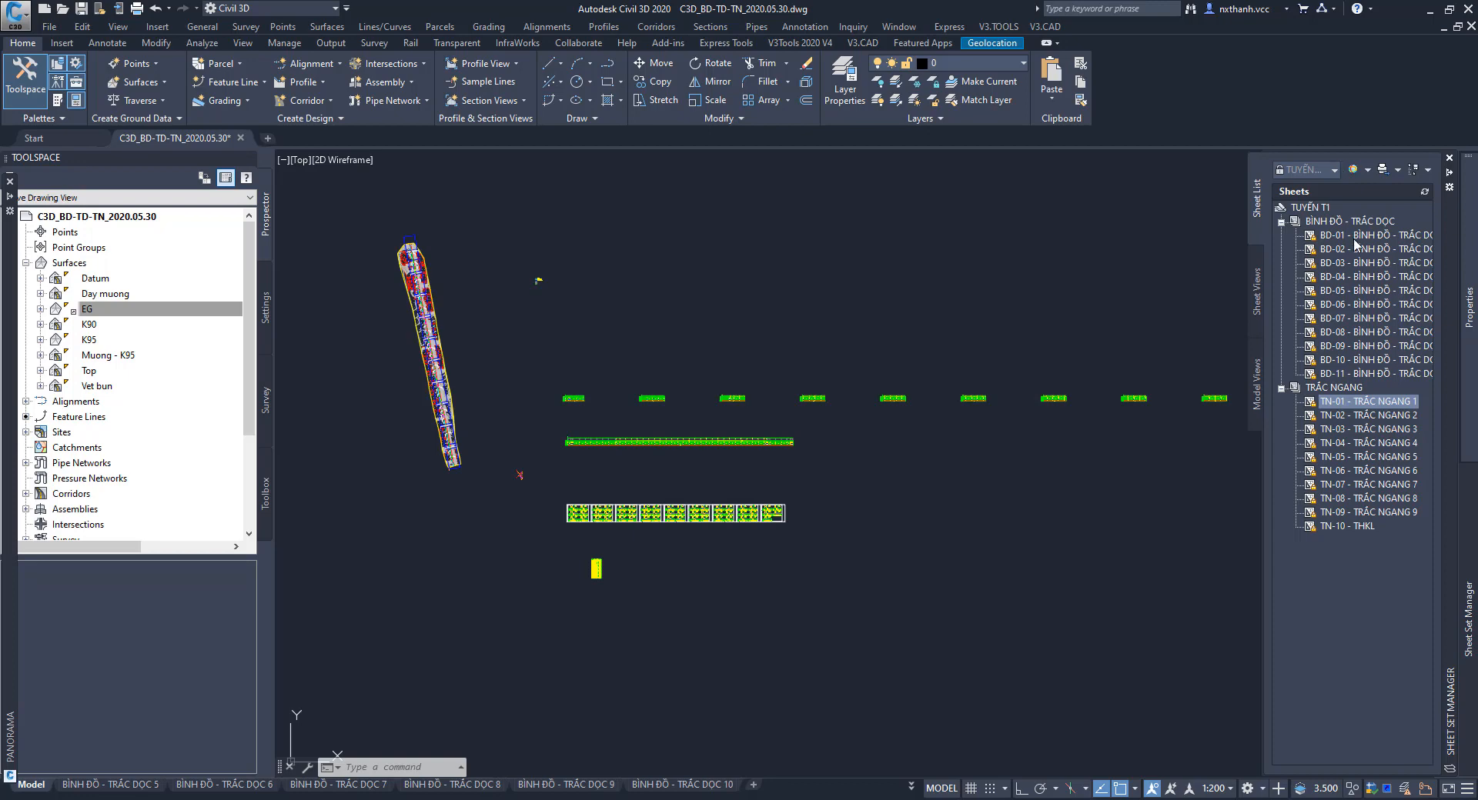
{"action": "double_click", "coordinate": [1352, 235]}
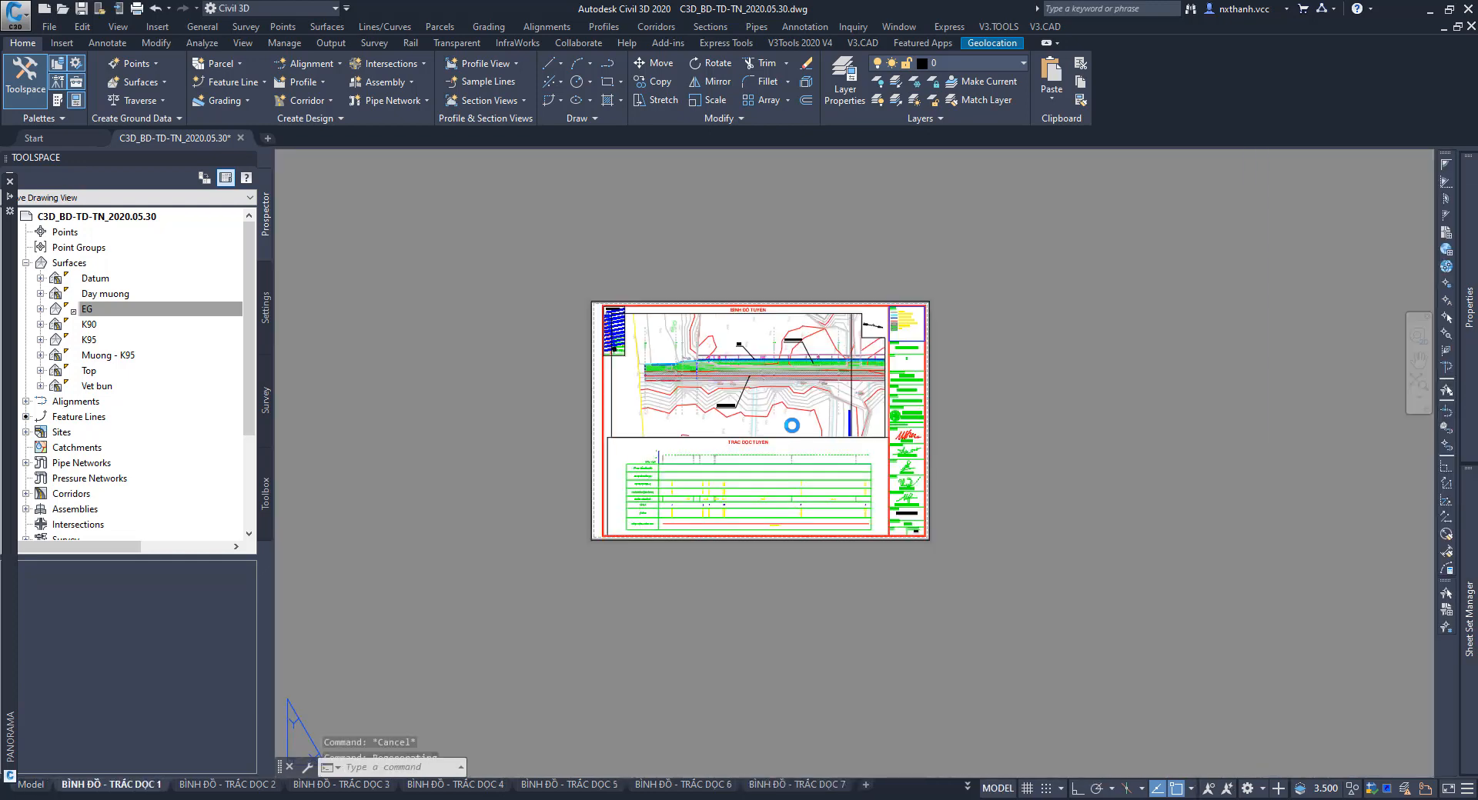
{"action": "scroll", "coordinate": [905, 441], "scroll_direction": "up", "scroll_amount": 3}
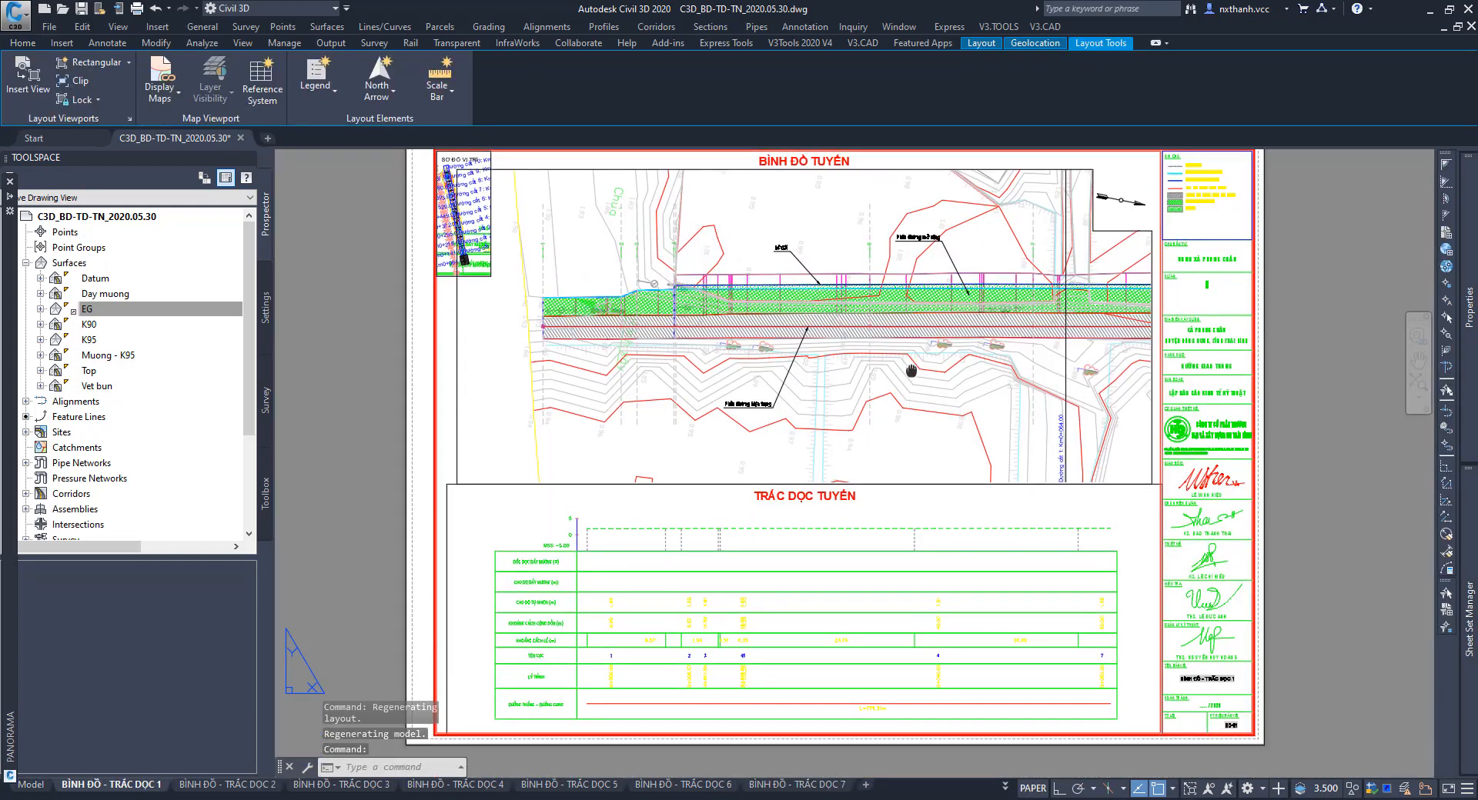
Activate the plan viewport on BÌNH ĐỒ - TRẮC DỌC 1, switch the EG surface to a style that hides its contours, and return to paper space.
{"action": "double_click", "coordinate": [815, 364]}
{"action": "left_click", "coordinate": [810, 364]}
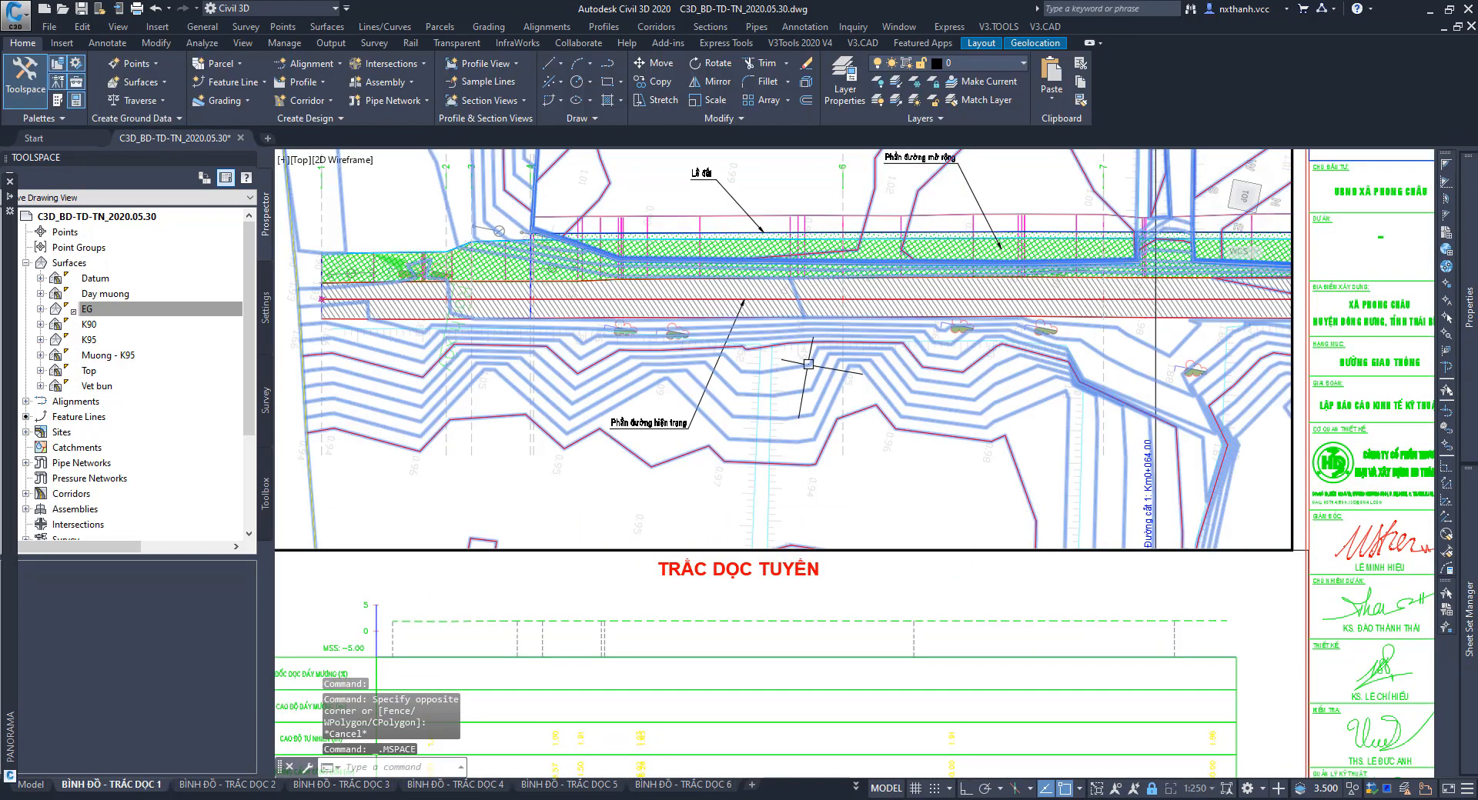
{"action": "mouse_move", "coordinate": [1468, 307]}
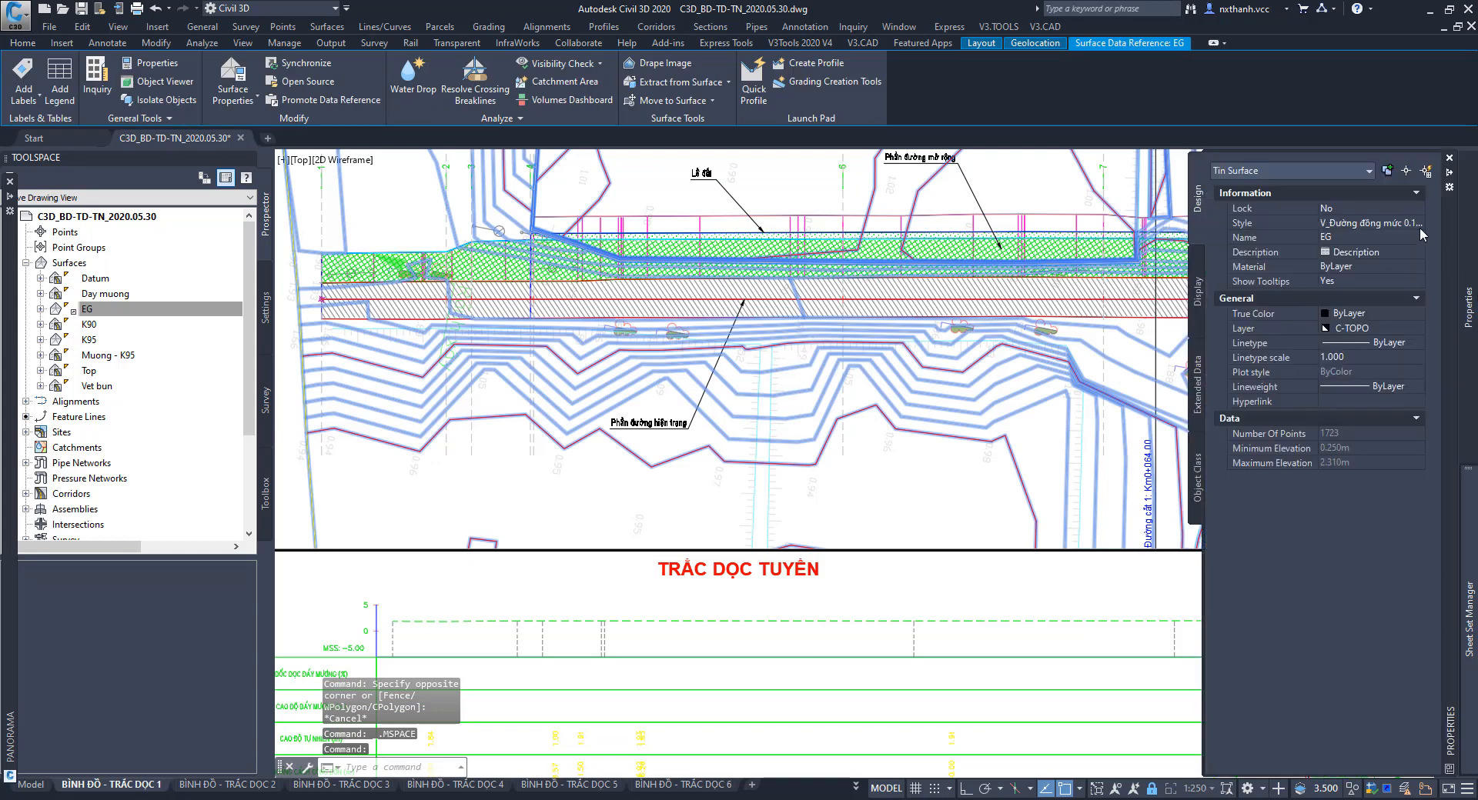
{"action": "left_click", "coordinate": [1415, 223]}
{"action": "left_click", "coordinate": [1339, 240]}
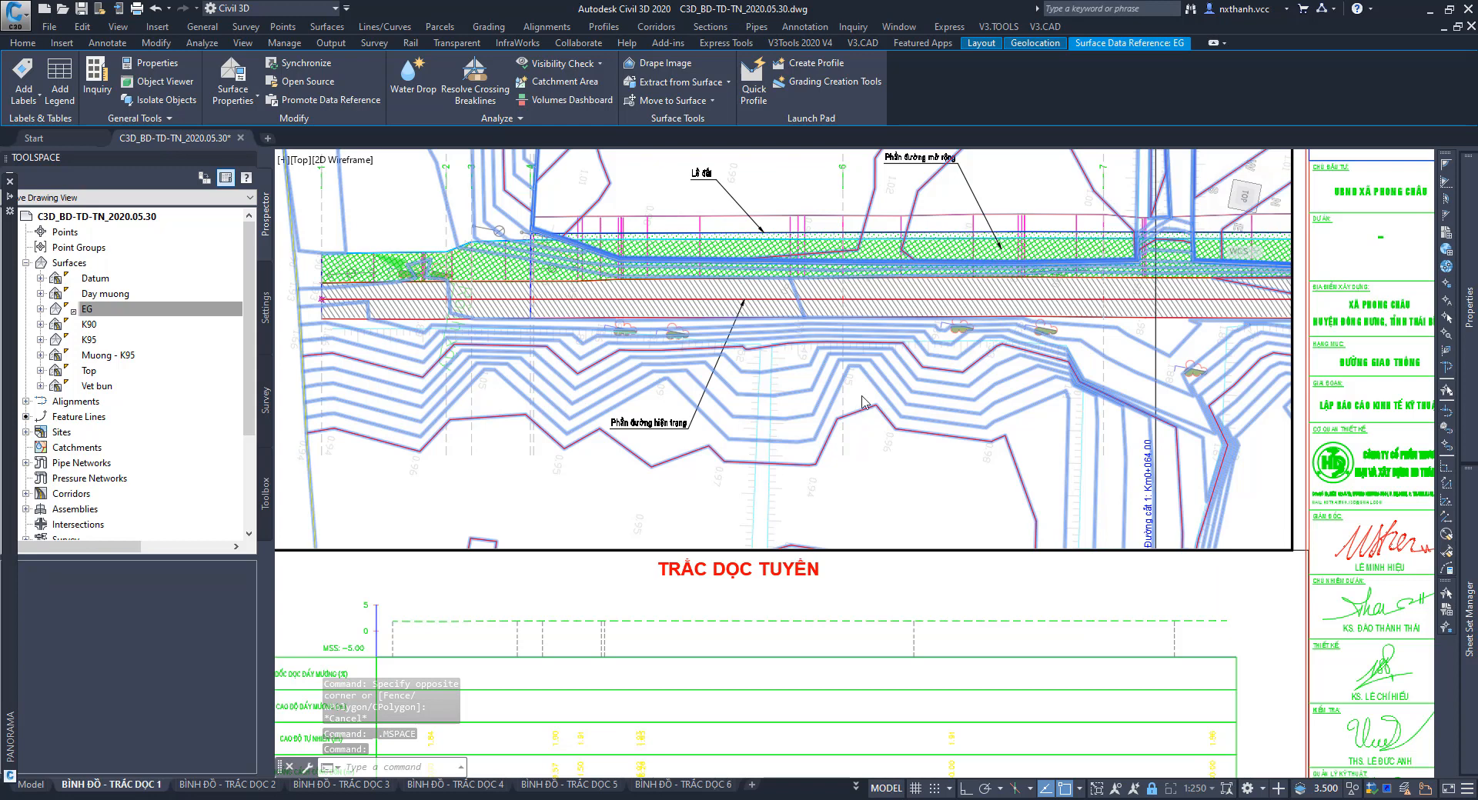
{"action": "key", "text": "Escape"}
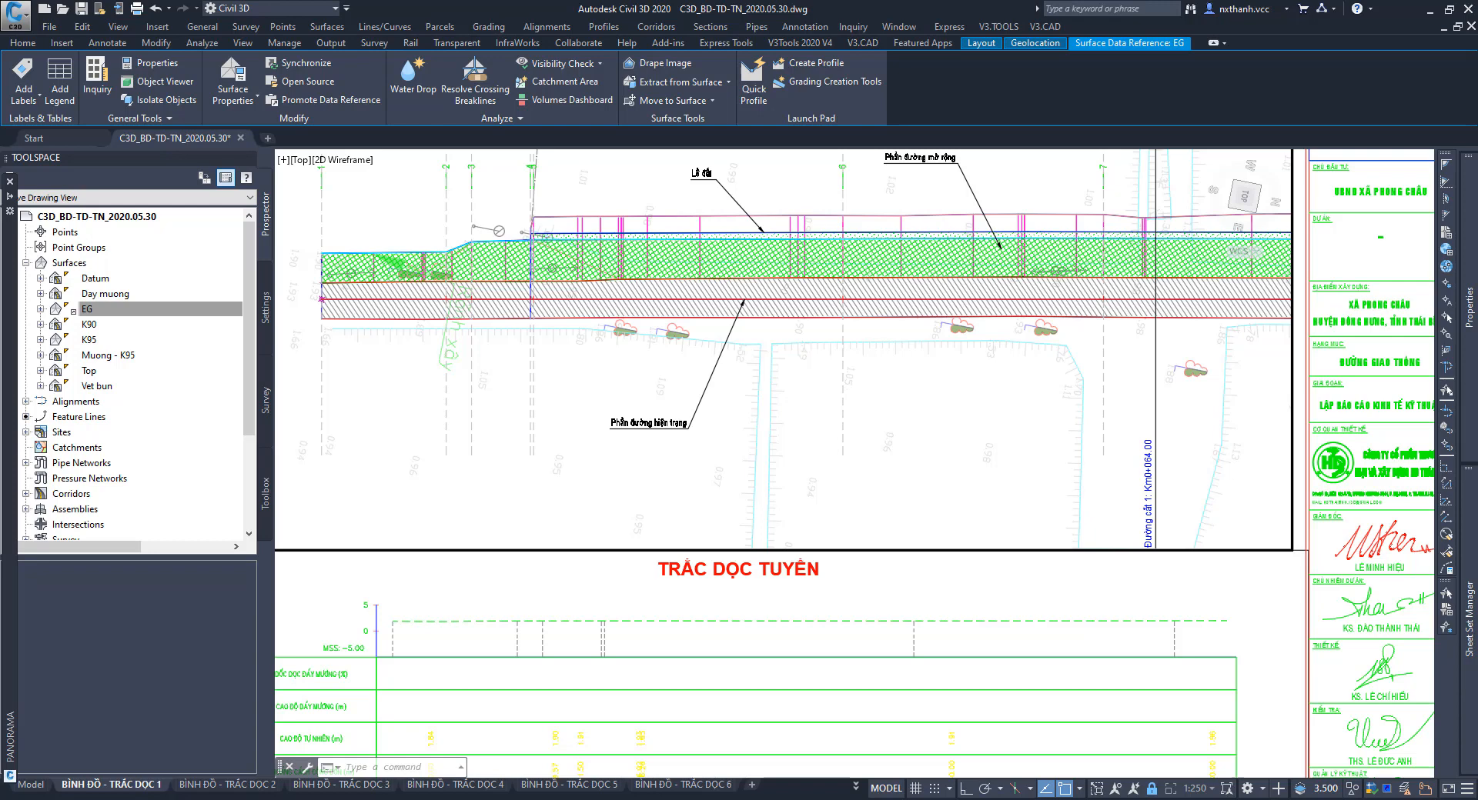
{"action": "type", "text": "ps"}
{"action": "key", "text": "Return"}
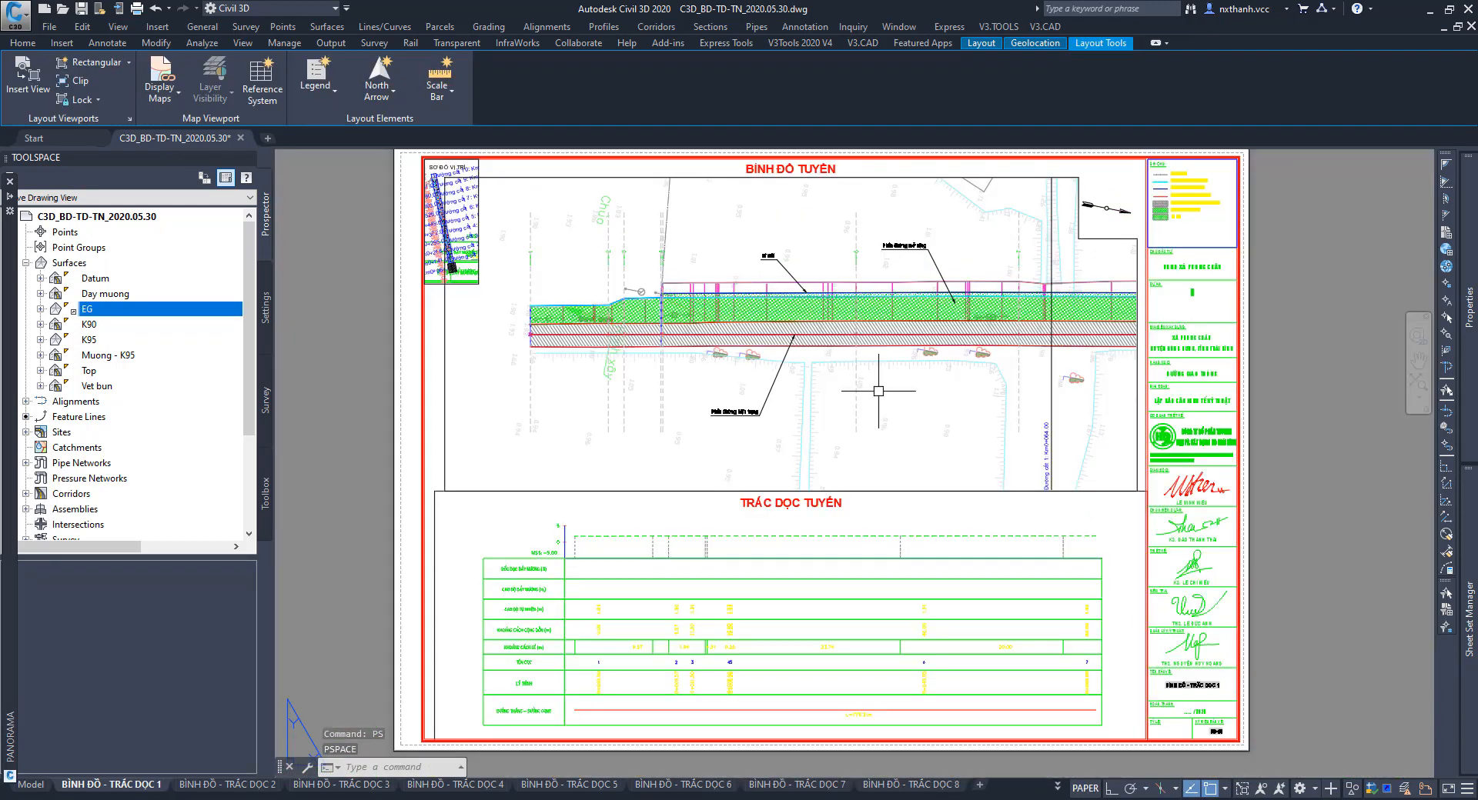
Open plan and profile sheet BÌNH ĐỒ - TRẮC DỌC 2 from the sheet set and examine its plan and profile views.
{"action": "scroll", "coordinate": [874, 380], "scroll_direction": "down", "scroll_amount": 2}
{"action": "scroll", "coordinate": [681, 344], "scroll_direction": "up", "scroll_amount": 2}
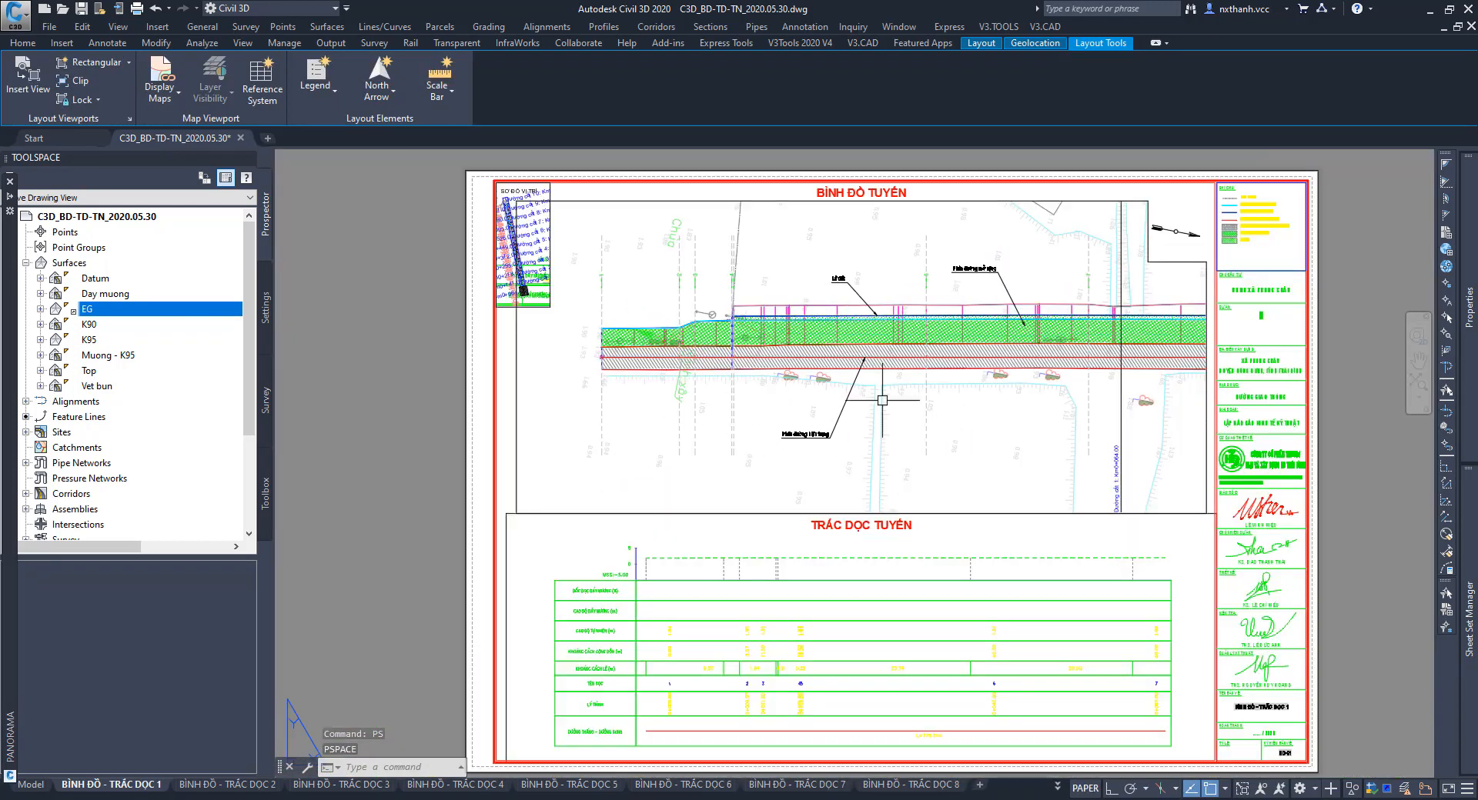
{"action": "middle_click_drag", "start_coordinate": [1042, 555], "coordinate": [927, 542]}
{"action": "mouse_move", "coordinate": [1464, 339]}
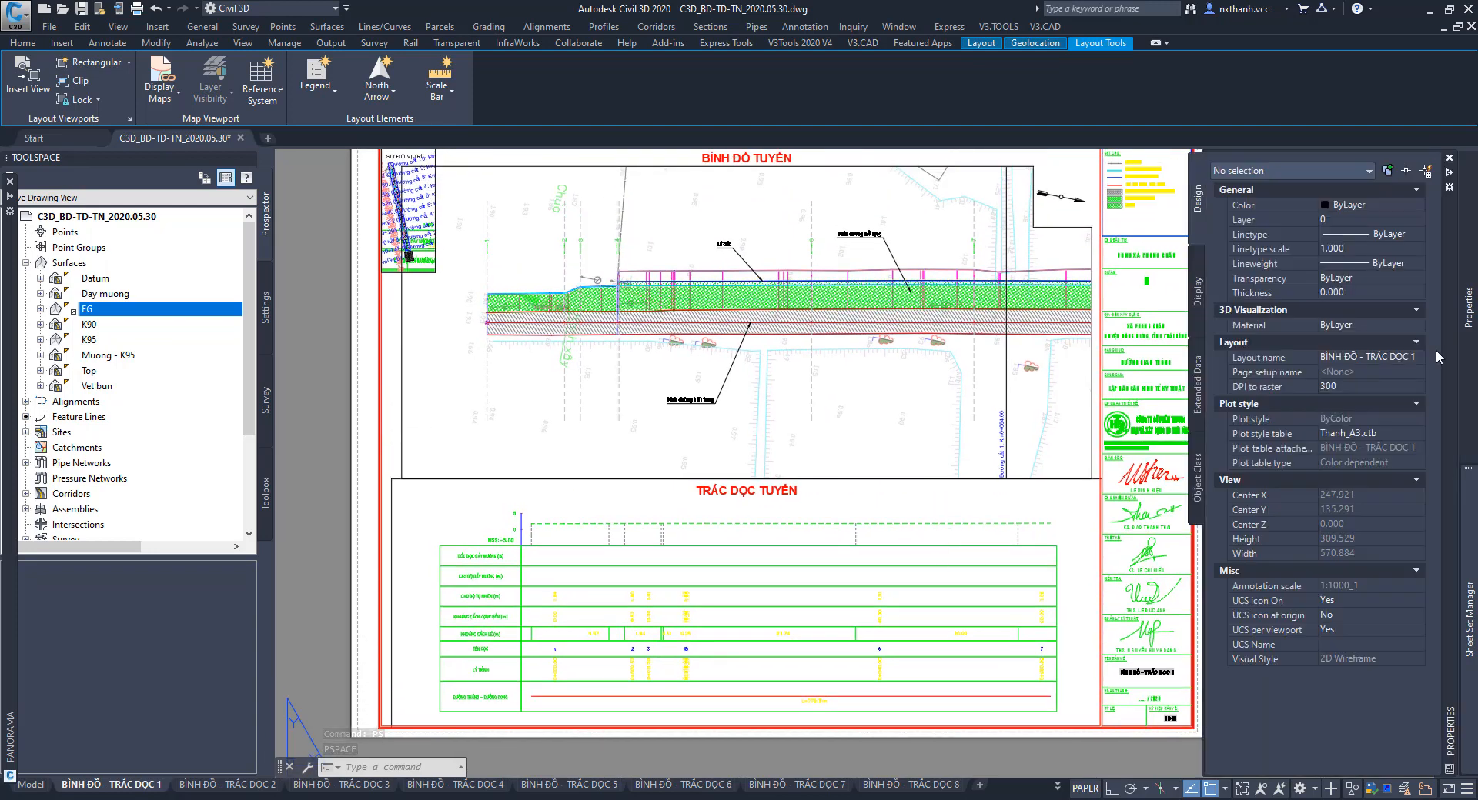
{"action": "mouse_move", "coordinate": [1469, 616]}
{"action": "double_click", "coordinate": [1395, 249]}
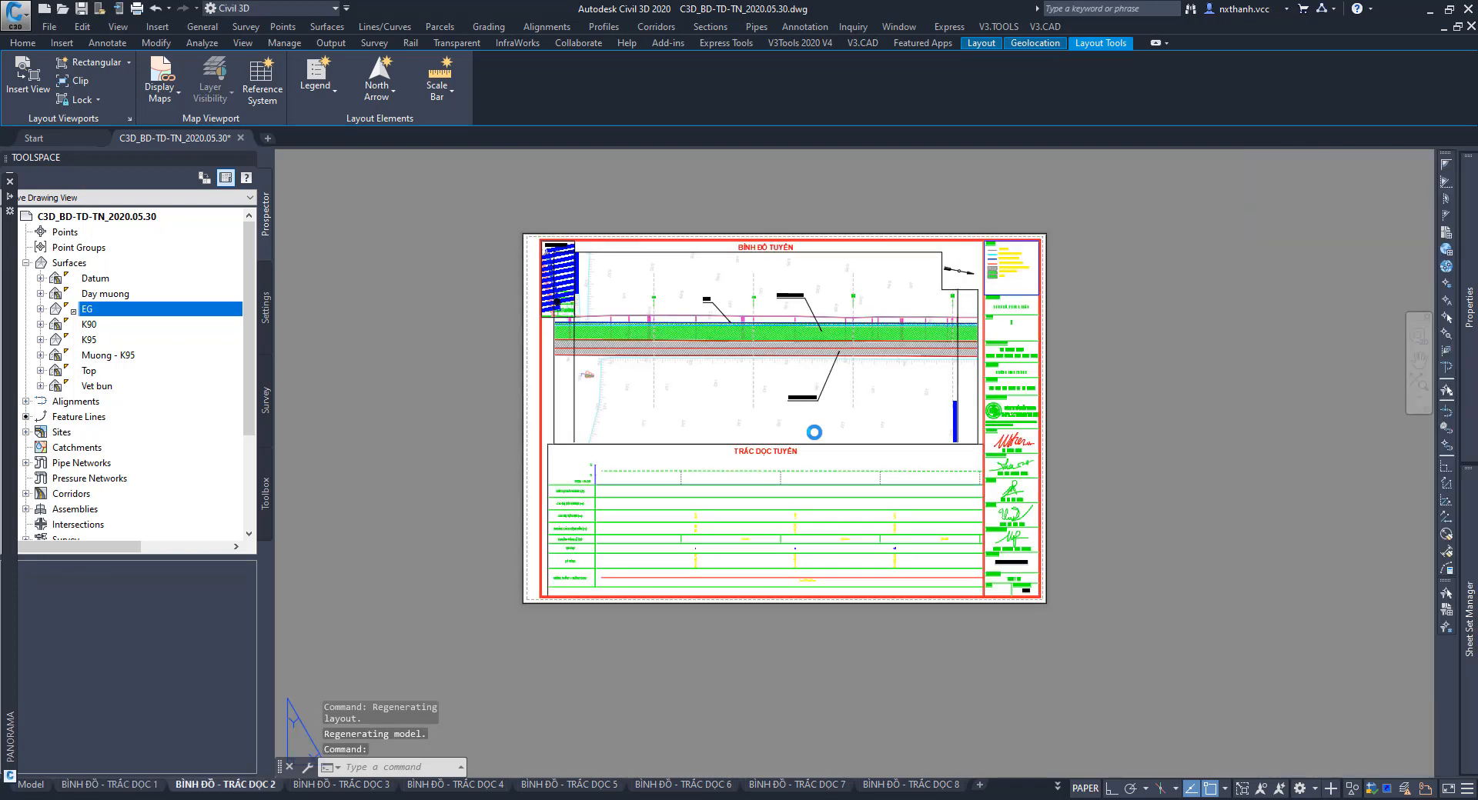
{"action": "scroll", "coordinate": [639, 518], "scroll_direction": "up", "scroll_amount": 3}
{"action": "middle_click_drag", "start_coordinate": [661, 518], "coordinate": [757, 746]}
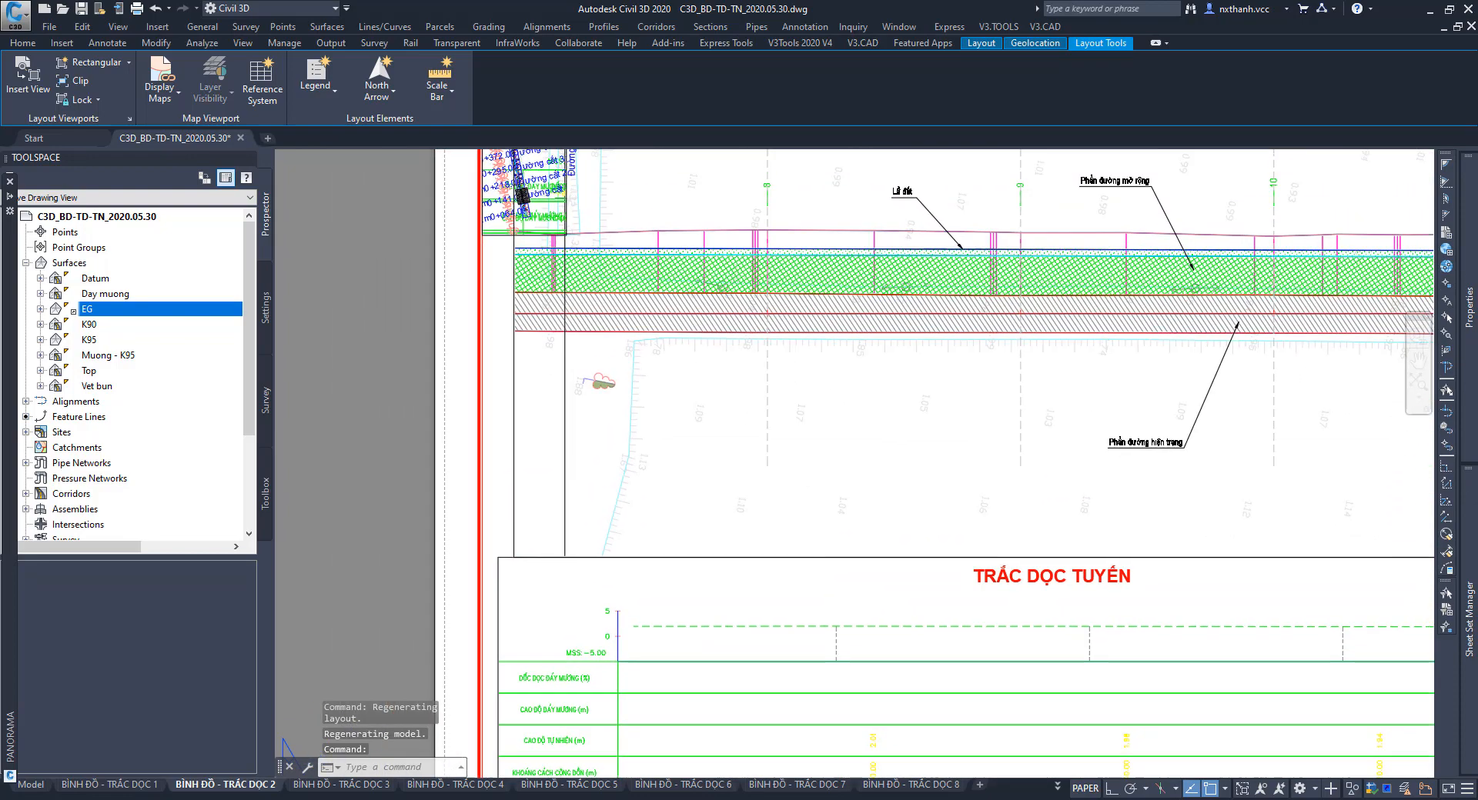
{"action": "middle_click_drag", "start_coordinate": [811, 177], "coordinate": [731, 322]}
{"action": "scroll", "coordinate": [731, 232], "scroll_direction": "down", "scroll_amount": 4}
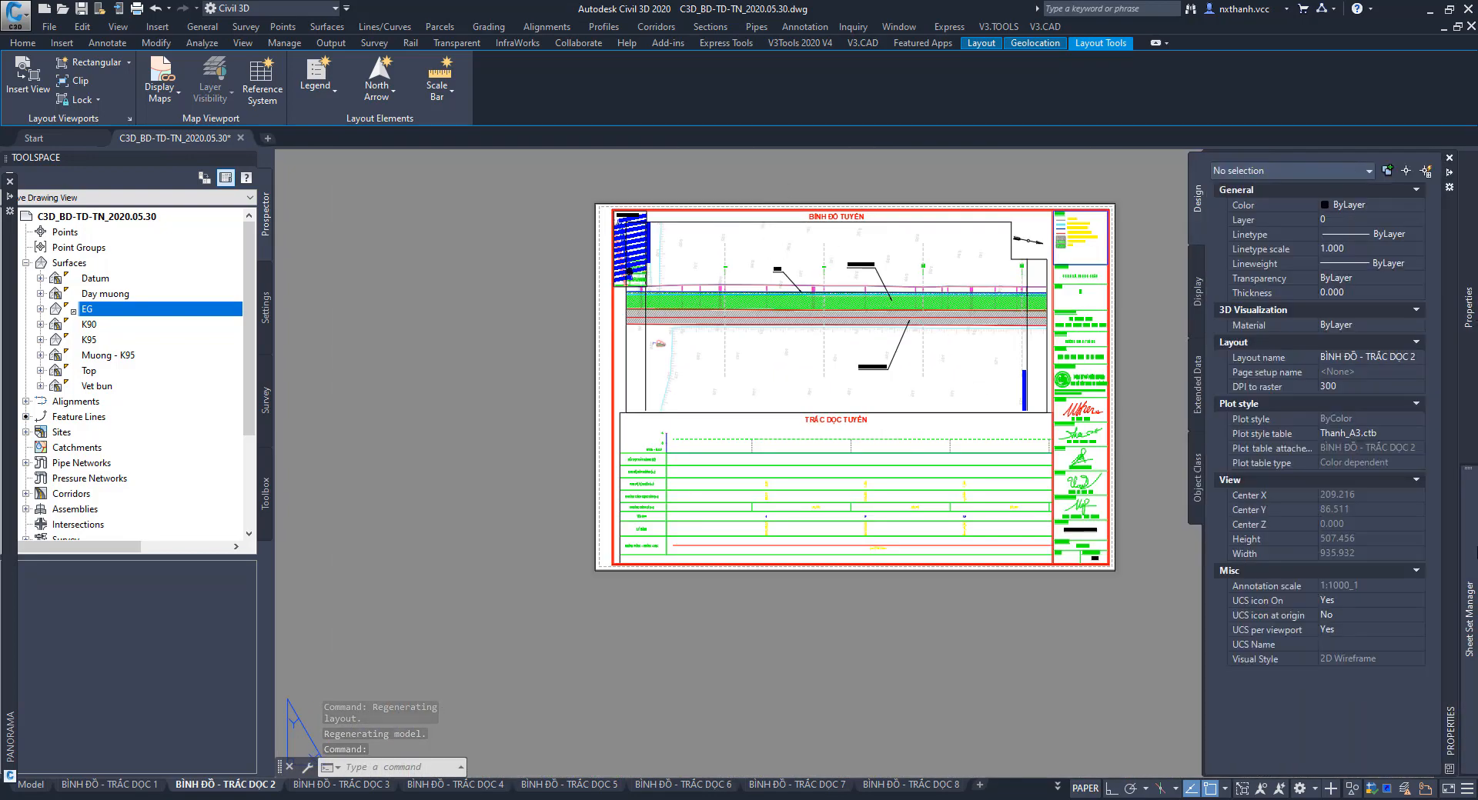
Open cross-section sheet TRẮC NGANG 1 from the sheet set and examine its section views and area labels.
{"action": "double_click", "coordinate": [1387, 401]}
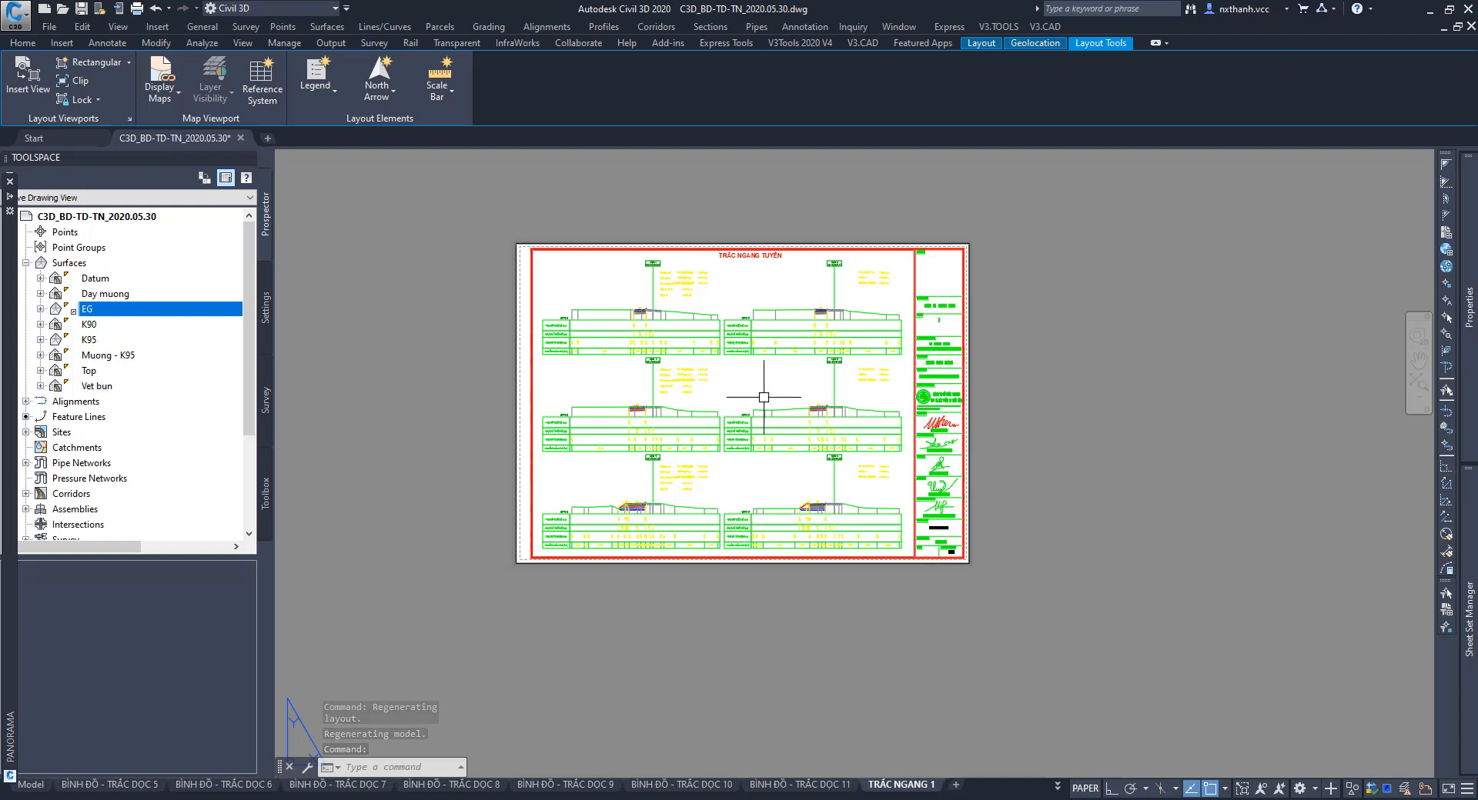
{"action": "scroll", "coordinate": [731, 500], "scroll_direction": "up", "scroll_amount": 2}
{"action": "scroll", "coordinate": [846, 473], "scroll_direction": "up", "scroll_amount": 3}
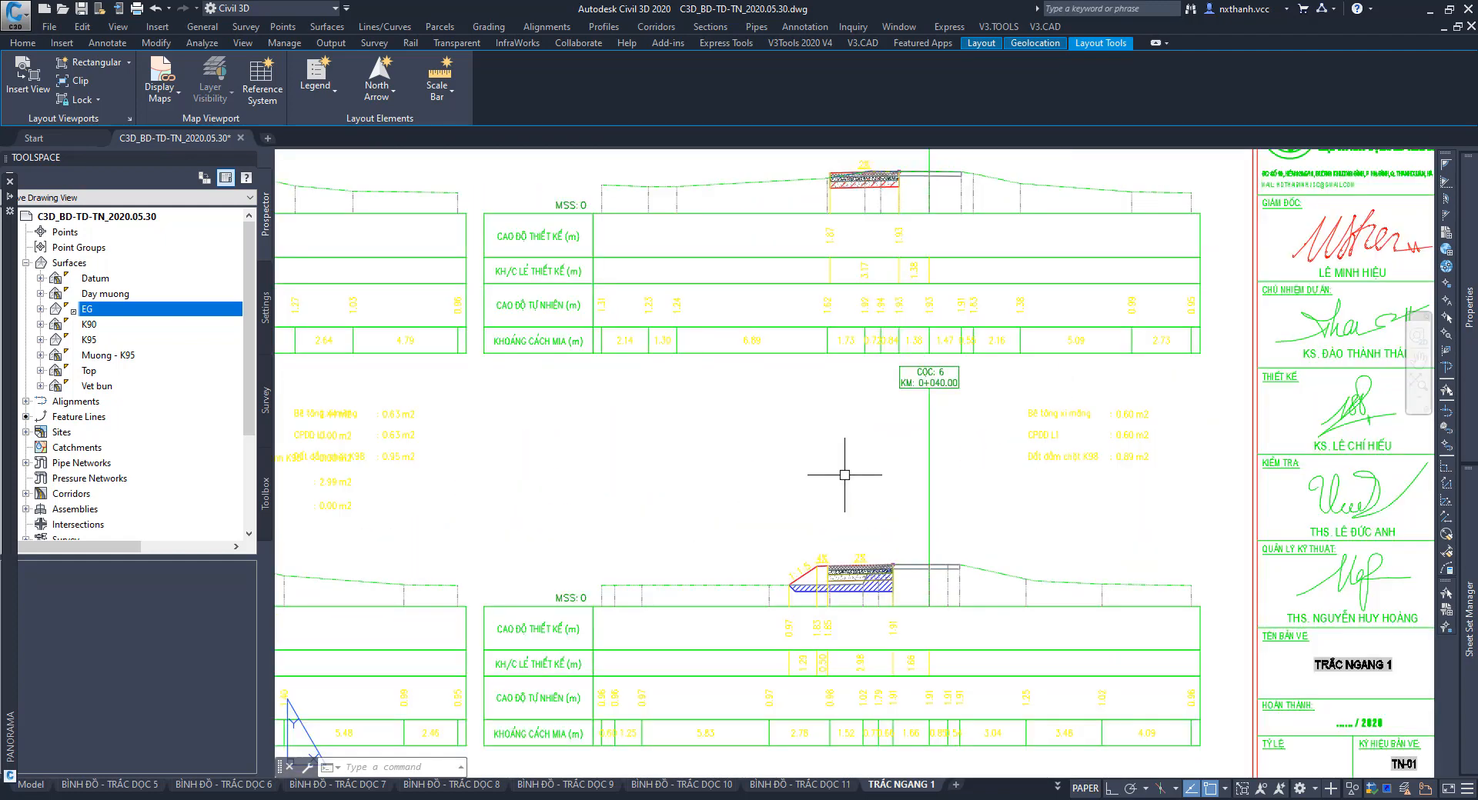
{"action": "scroll", "coordinate": [866, 481], "scroll_direction": "down", "scroll_amount": 3}
{"action": "middle_click_drag", "start_coordinate": [799, 465], "coordinate": [855, 527]}
{"action": "scroll", "coordinate": [733, 537], "scroll_direction": "up", "scroll_amount": 5}
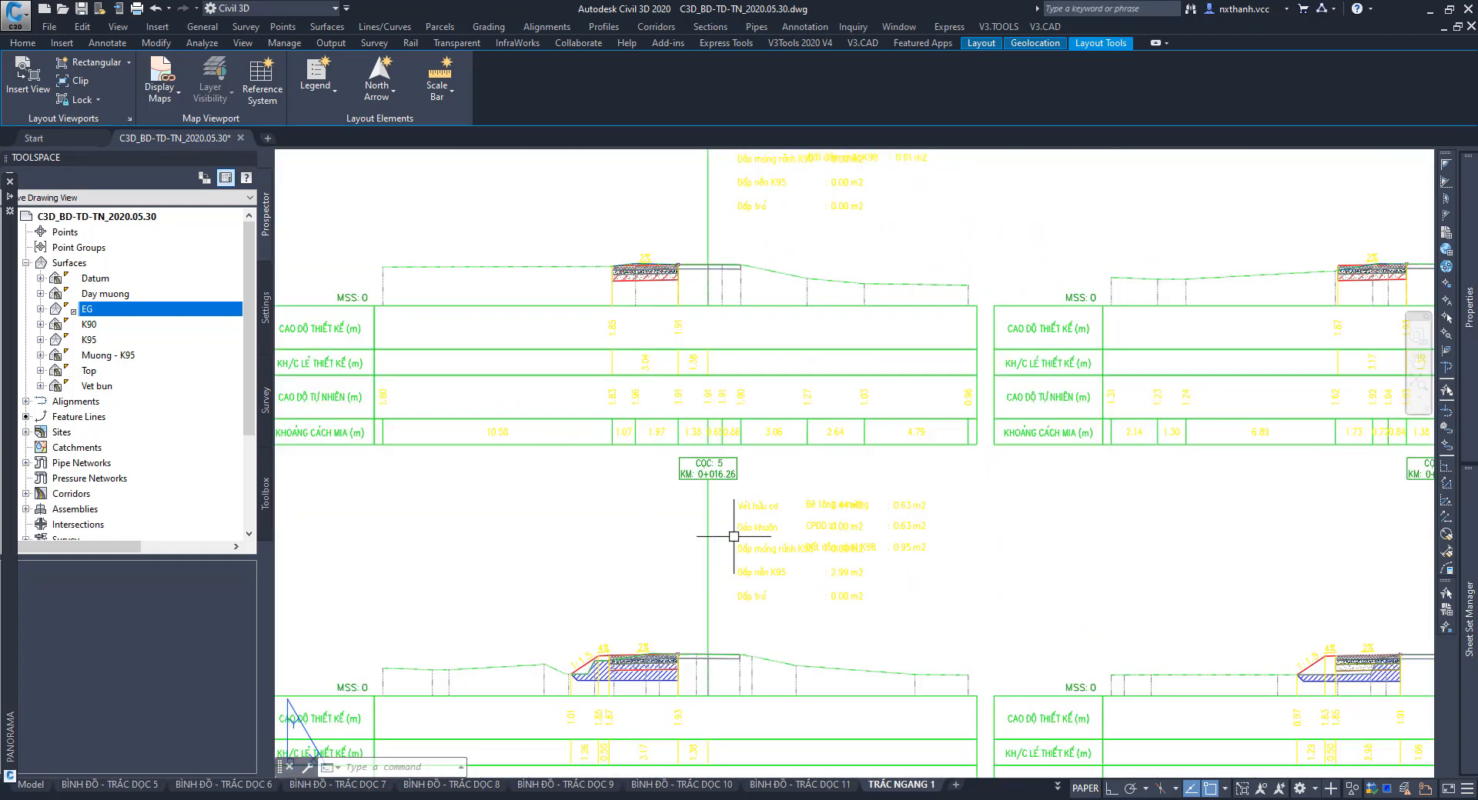
Update the section view group layout through the section at KM 0+016.26 to separate its overlapping area labels, and return to paper space.
{"action": "left_click", "coordinate": [704, 474]}
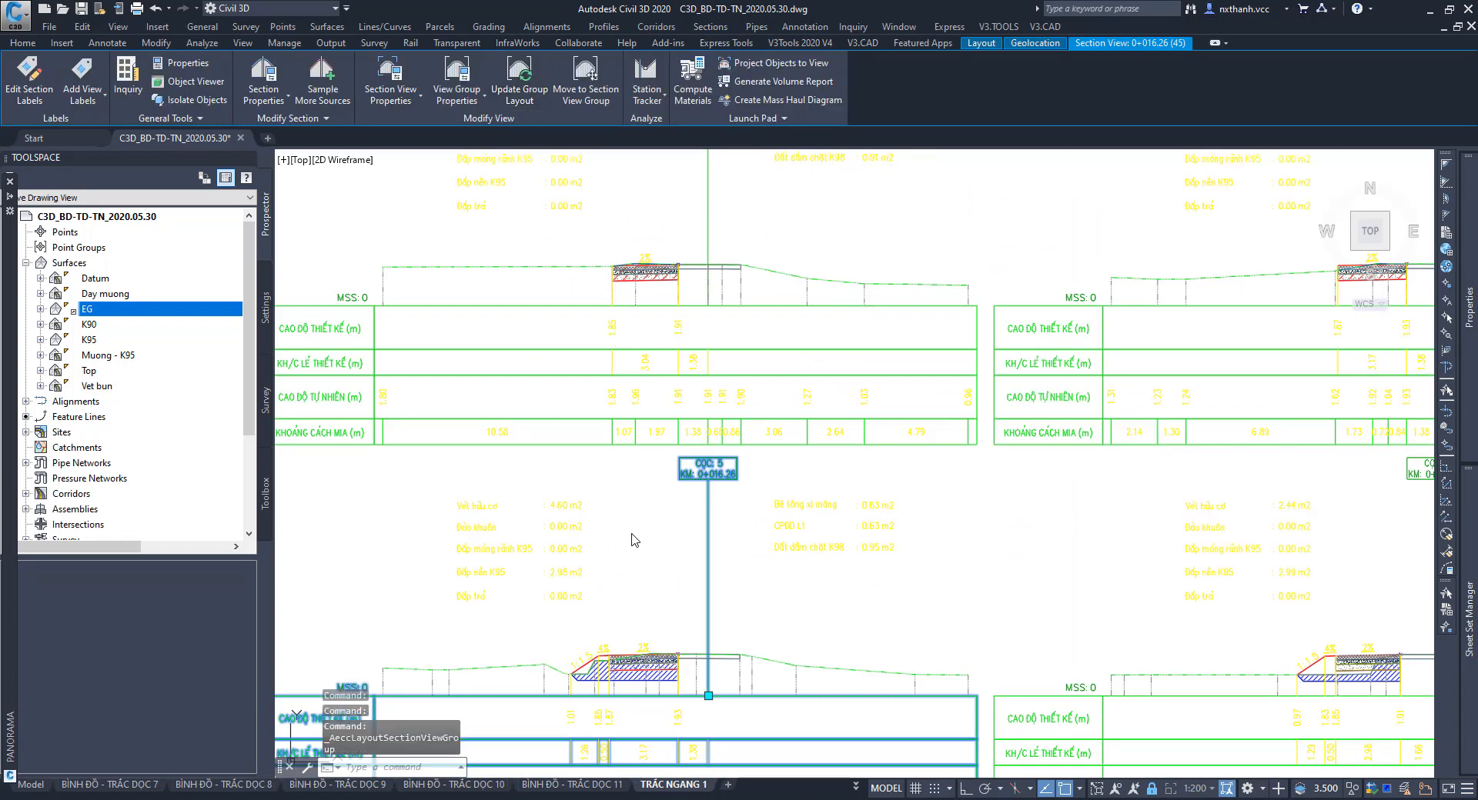
{"action": "key", "text": "Escape"}
{"action": "key", "text": "Escape"}
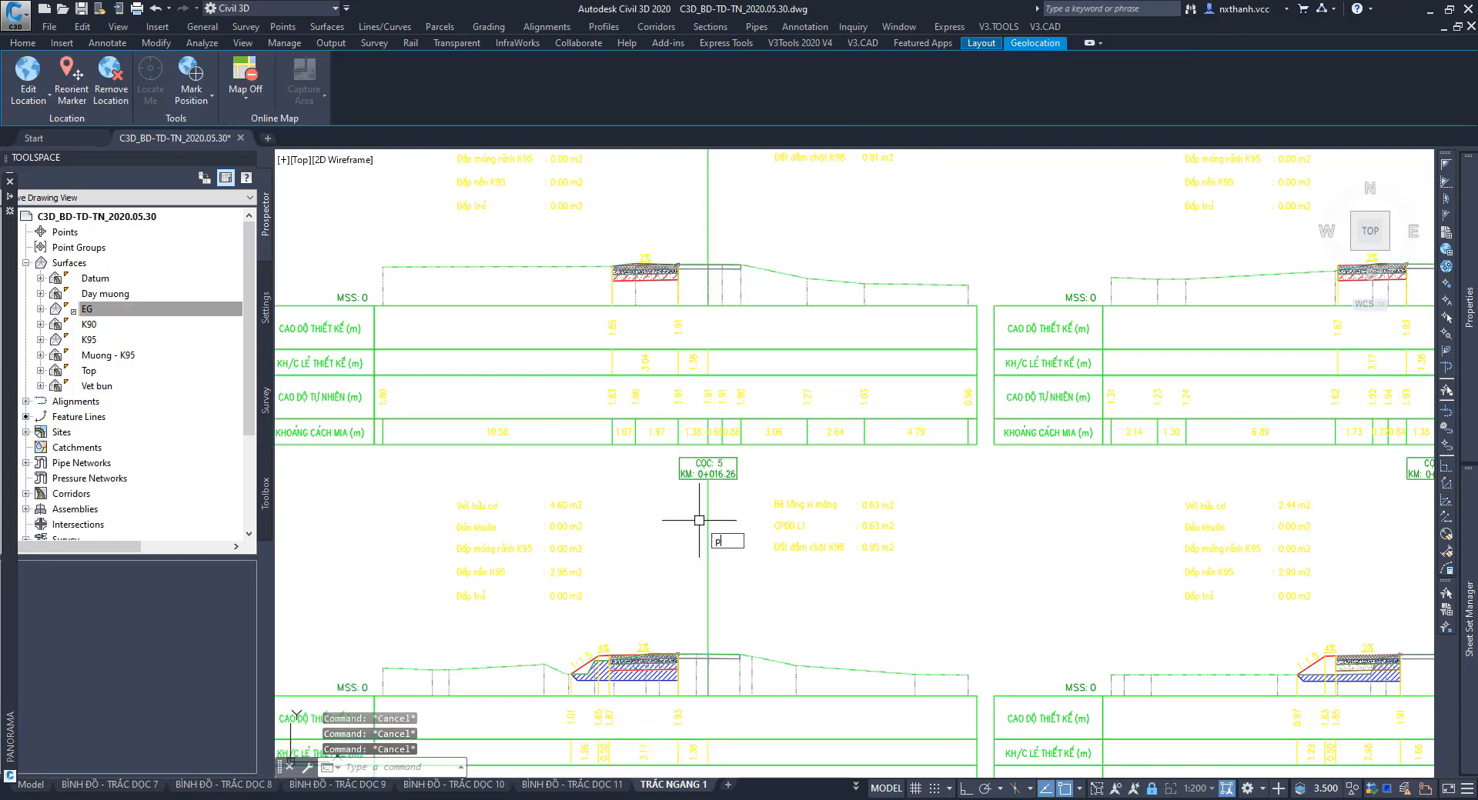
{"action": "type", "text": "ps"}
{"action": "key", "text": "Return"}
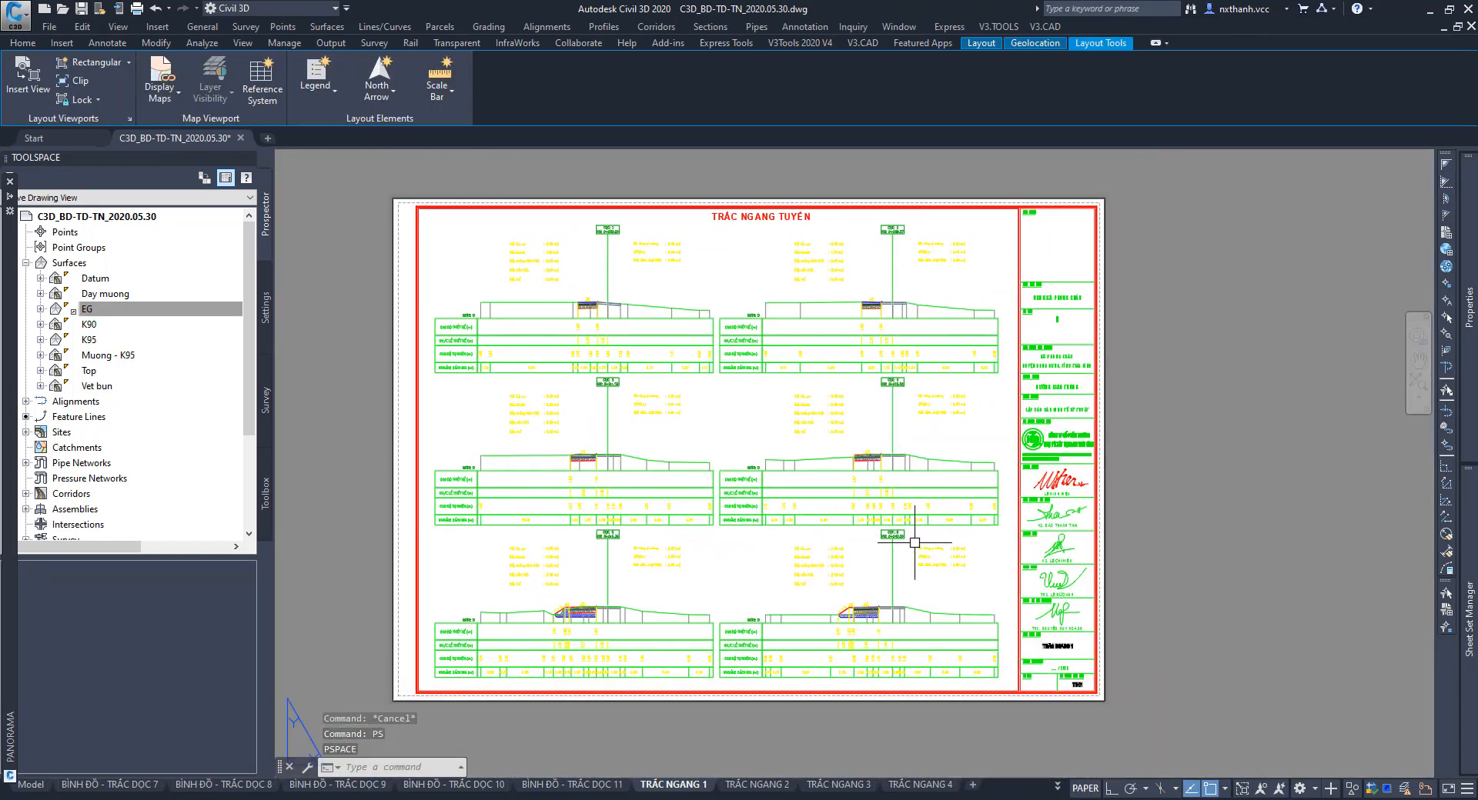
Open cross-section sheet TRẮC NGANG 3 from the sheet set and examine the section at KM 0+260.00.
{"action": "mouse_move", "coordinate": [1473, 551]}
{"action": "double_click", "coordinate": [1398, 430]}
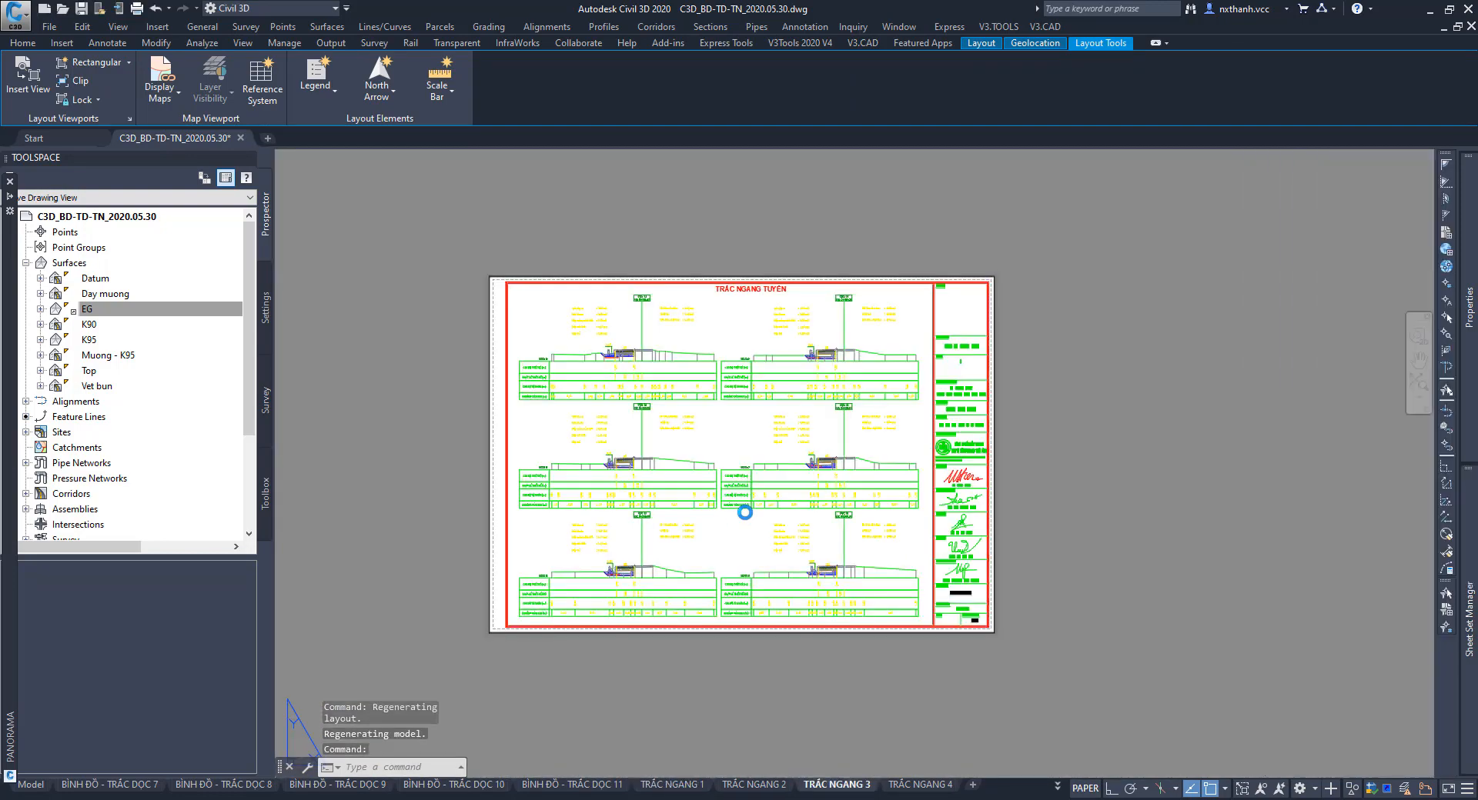
{"action": "scroll", "coordinate": [827, 573], "scroll_direction": "up", "scroll_amount": 10}
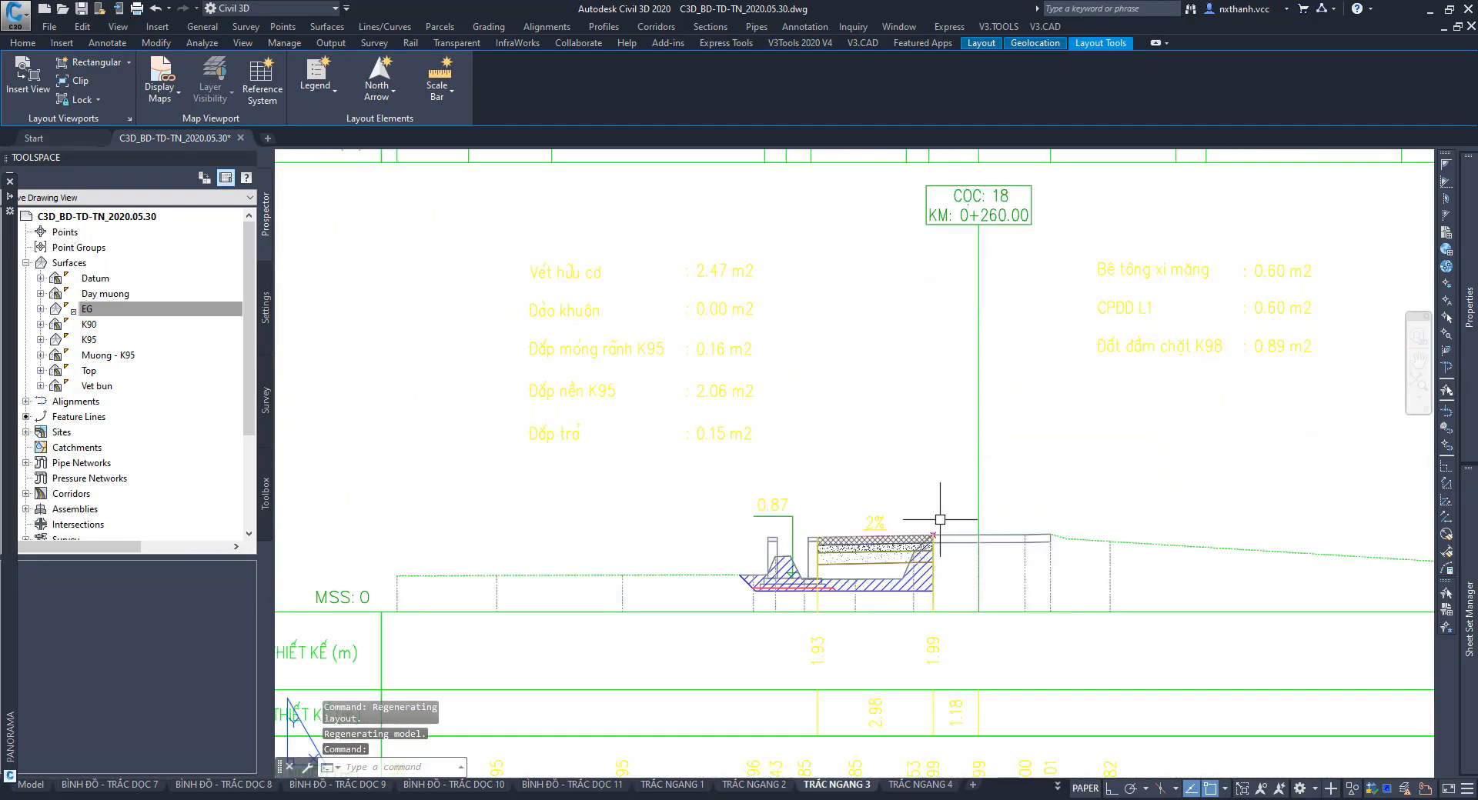
{"action": "scroll", "coordinate": [940, 520], "scroll_direction": "down", "scroll_amount": 10}
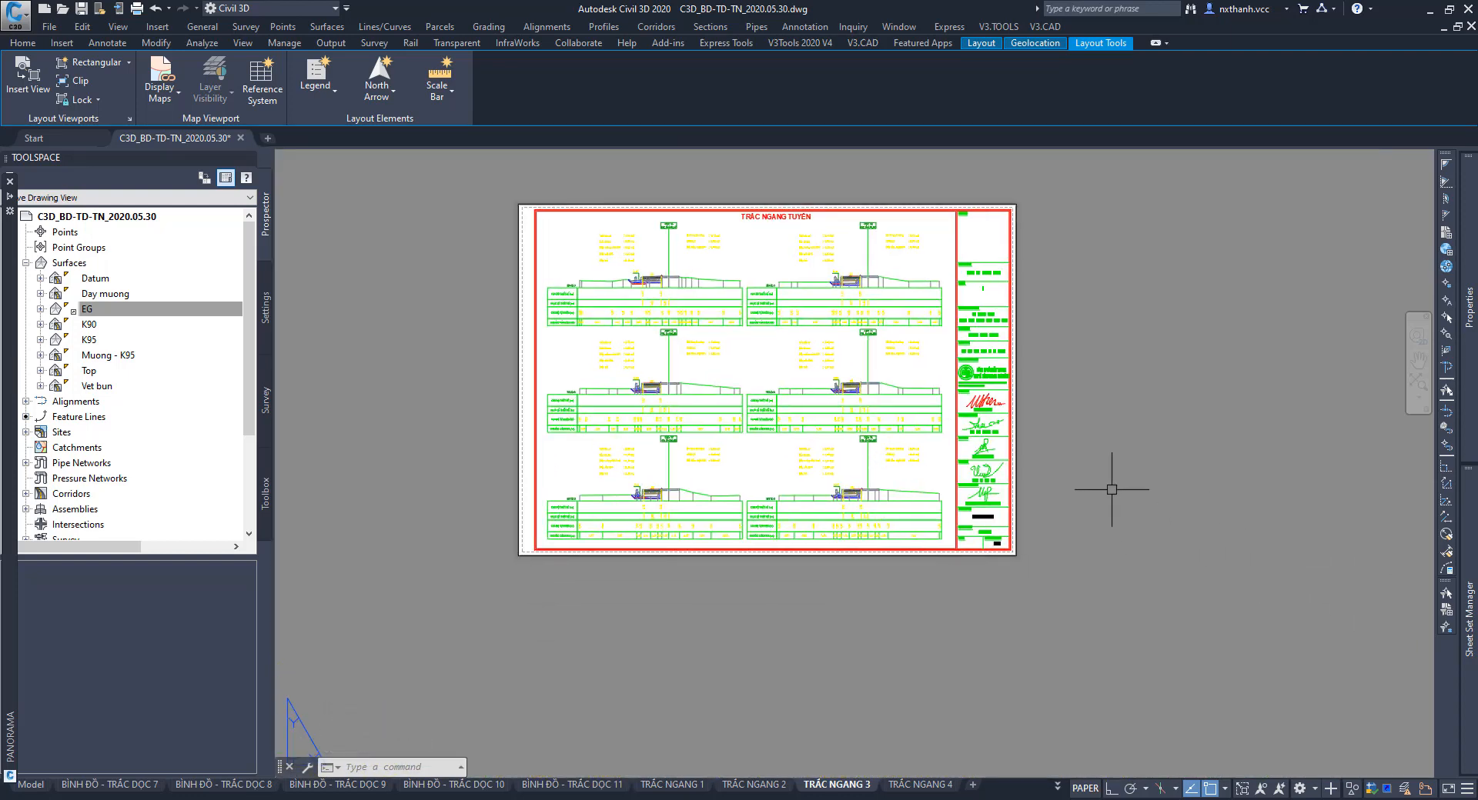
Return to model space and export the Civil 3D drawing to AutoCAD DWG with only Model included, leaving out all sheet layouts.
{"action": "left_click", "coordinate": [33, 785]}
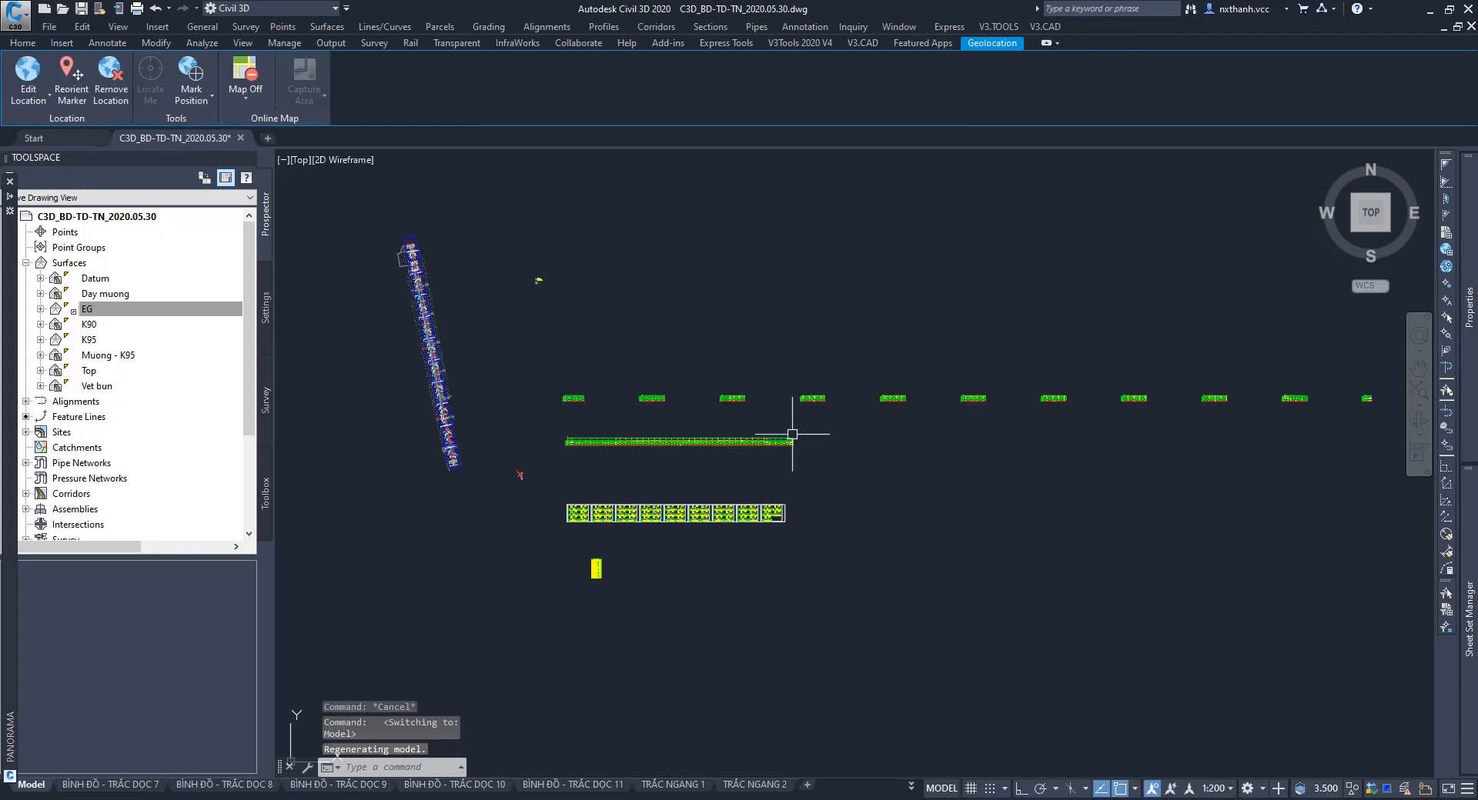
{"action": "scroll", "coordinate": [754, 448], "scroll_direction": "down", "scroll_amount": 2}
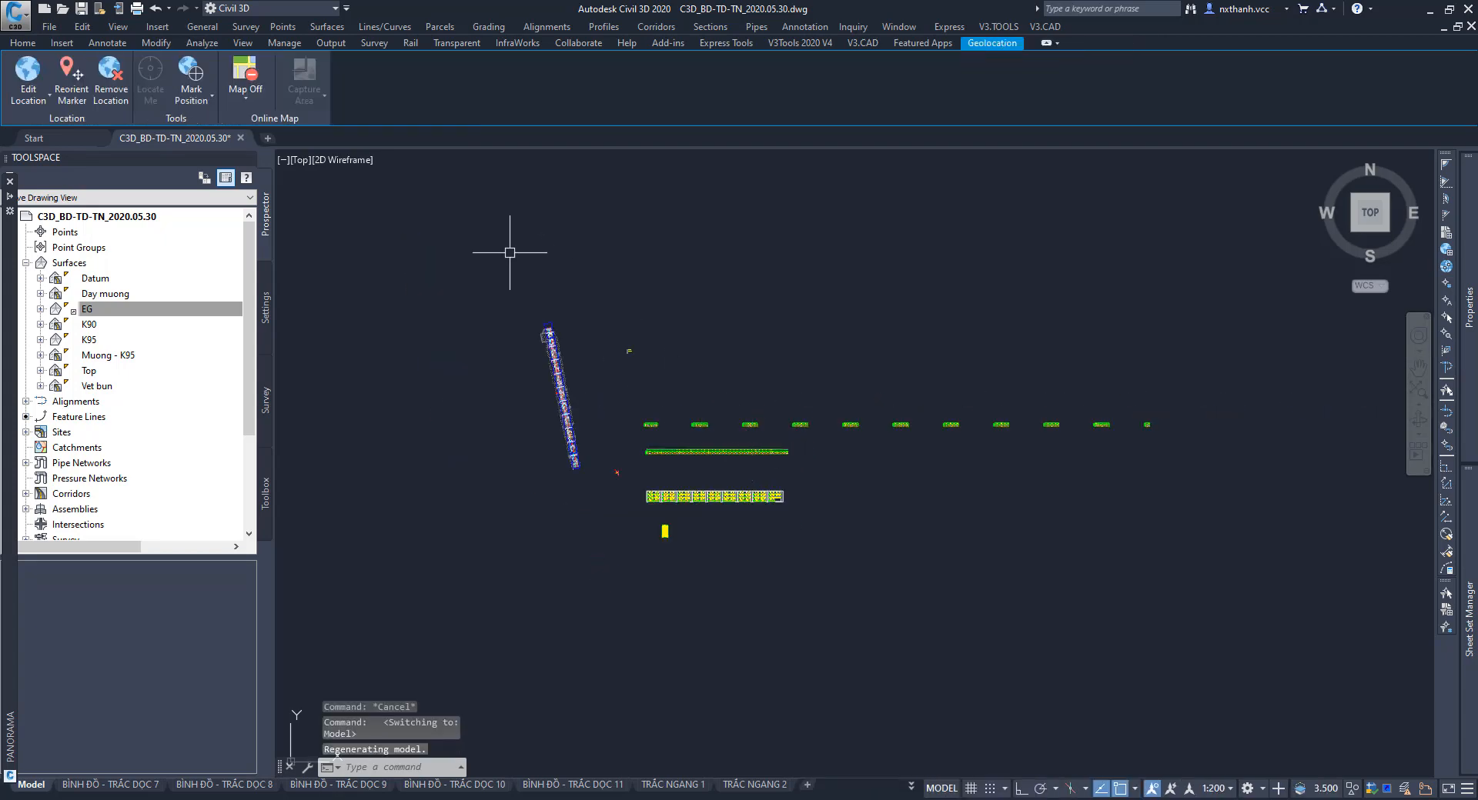
{"action": "left_click", "coordinate": [328, 43]}
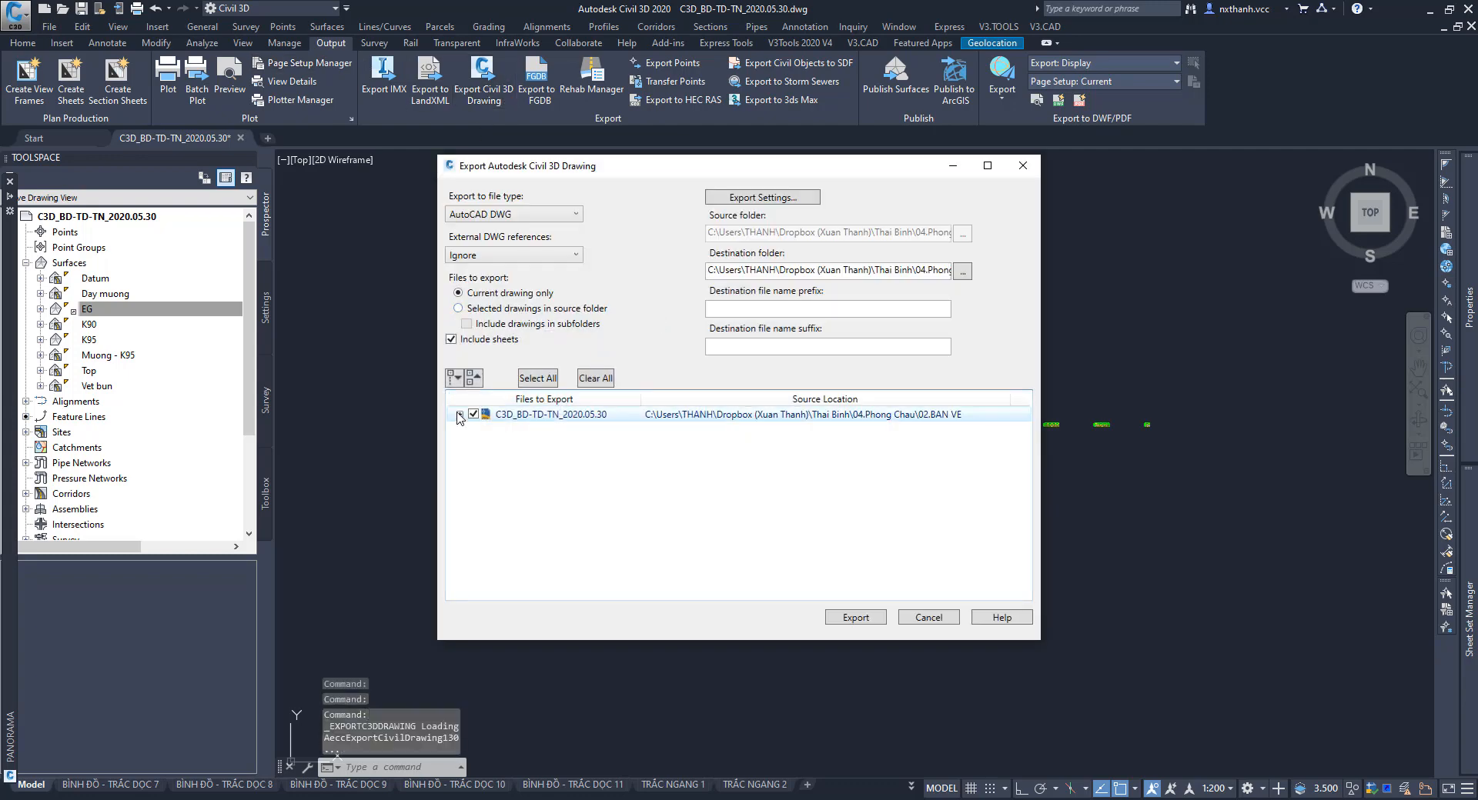
{"action": "left_click", "coordinate": [459, 414]}
{"action": "left_click", "coordinate": [475, 415]}
{"action": "left_click", "coordinate": [488, 431]}
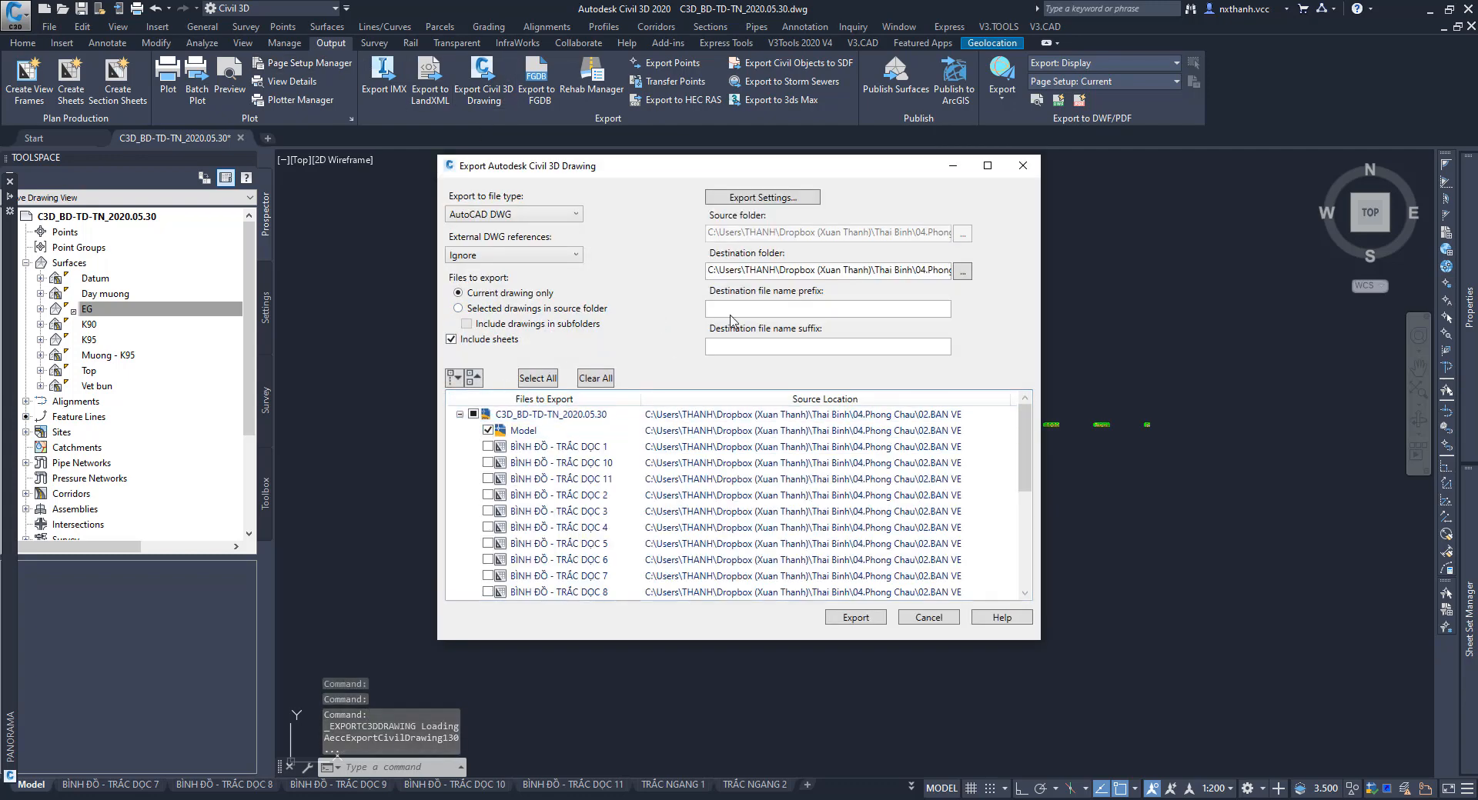
{"action": "left_click", "coordinate": [852, 618]}
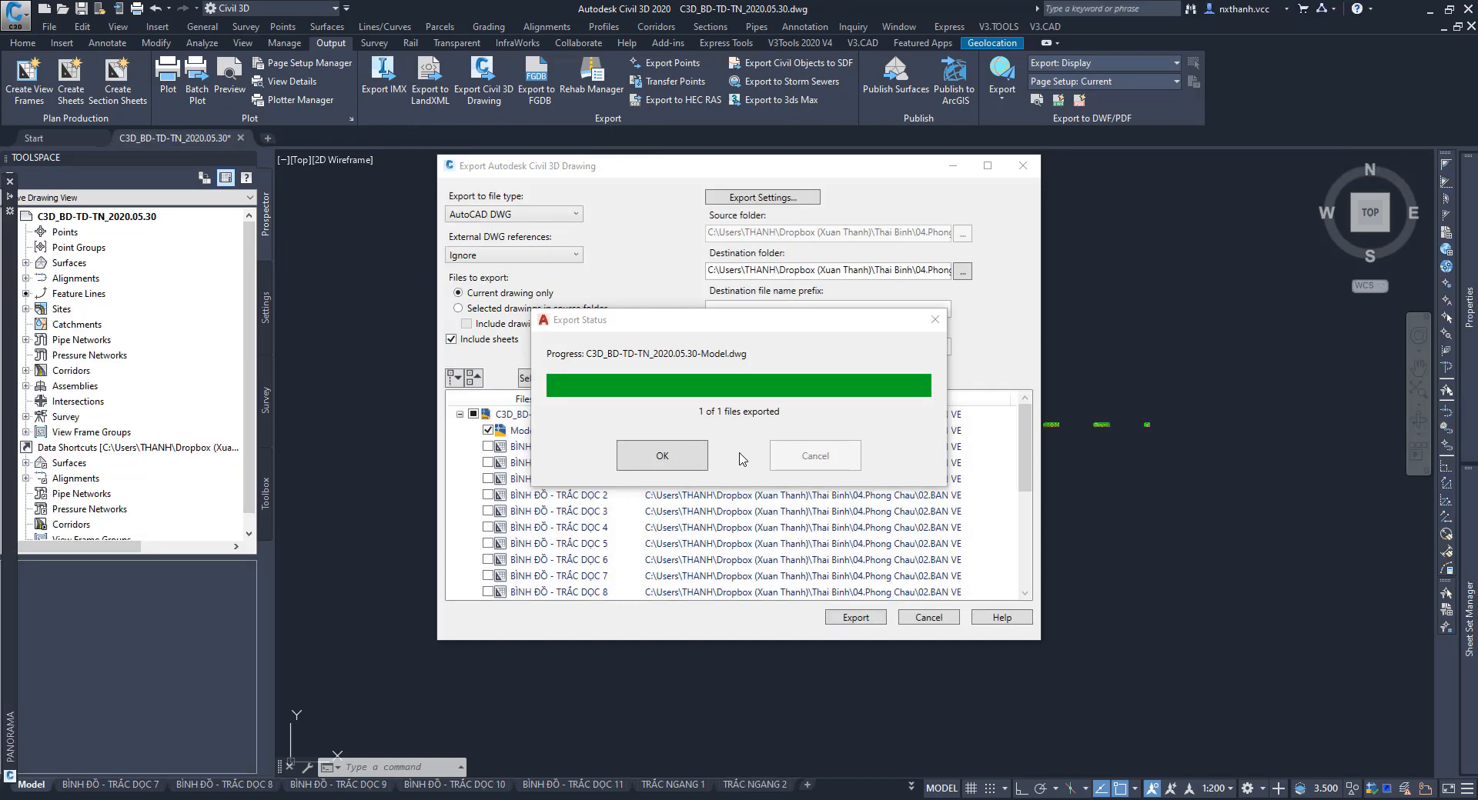
{"action": "left_click", "coordinate": [661, 459]}
{"action": "left_click", "coordinate": [928, 617]}
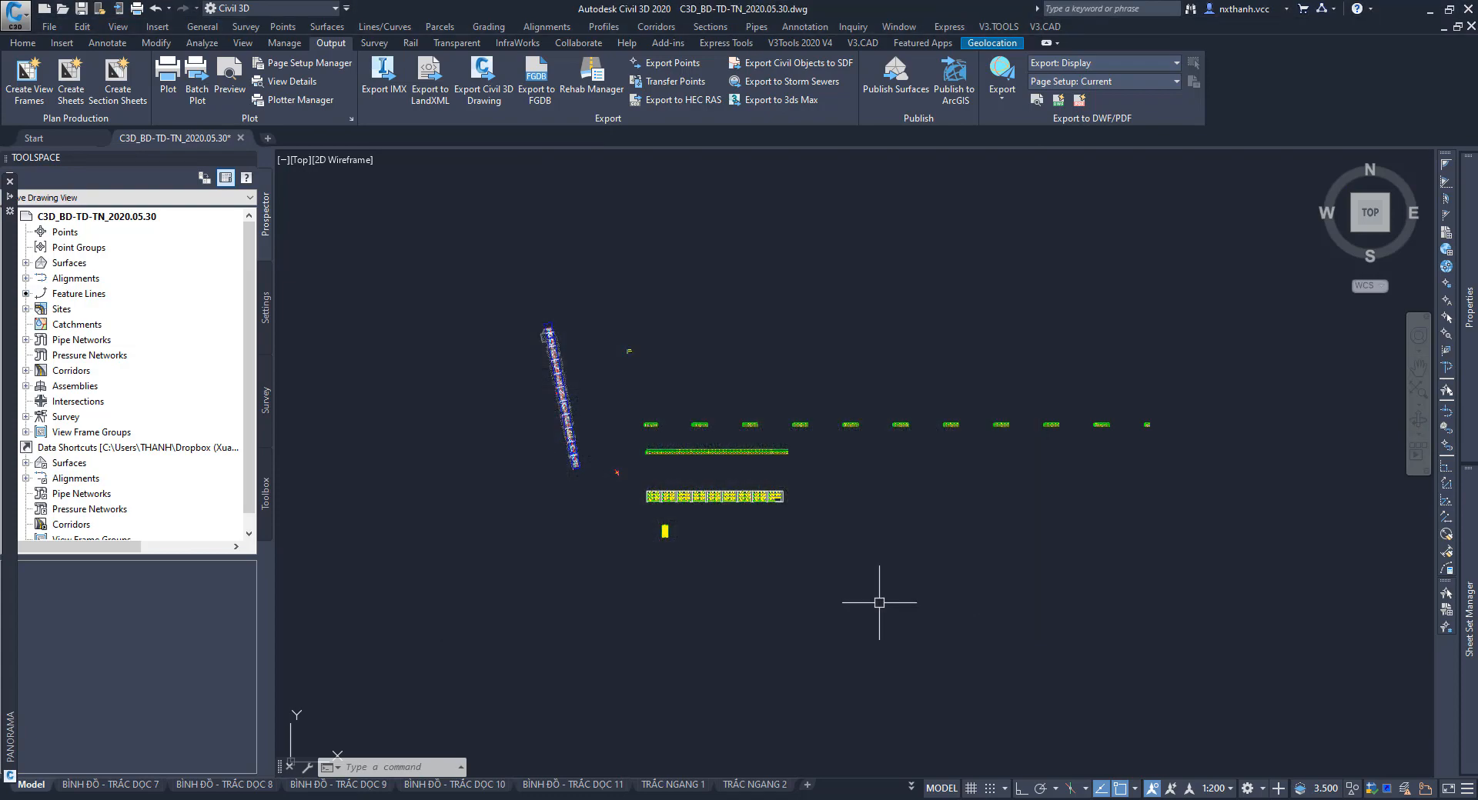
Switch to AutoCAD 2021, open C3D_BD-TD-TN_2020.05.30-Model.dwg from the 04.Phong Chau\02.BAN VE folder, and dismiss the proxy information.
{"action": "key", "text": "alt+Tab"}
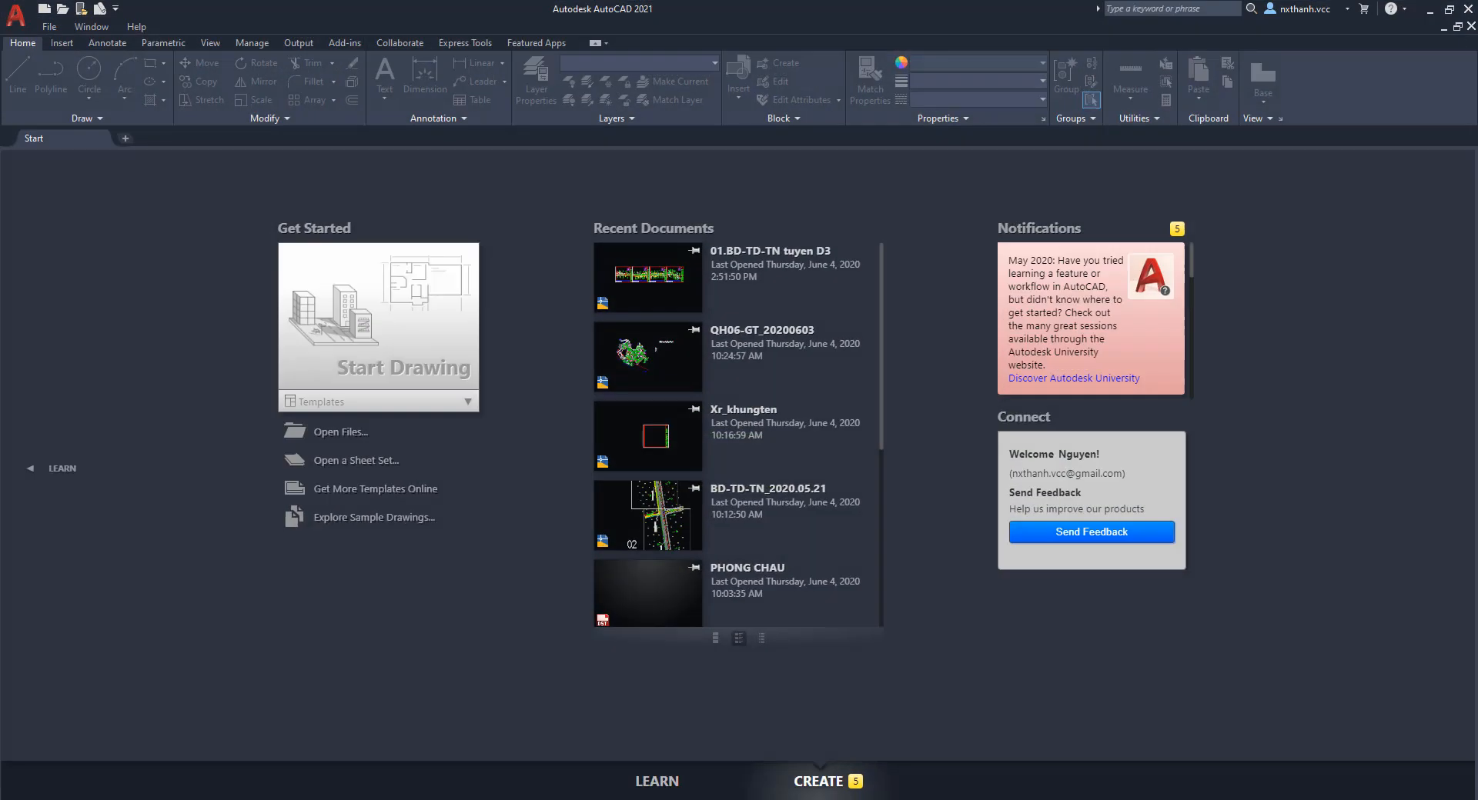
{"action": "left_click", "coordinate": [352, 433]}
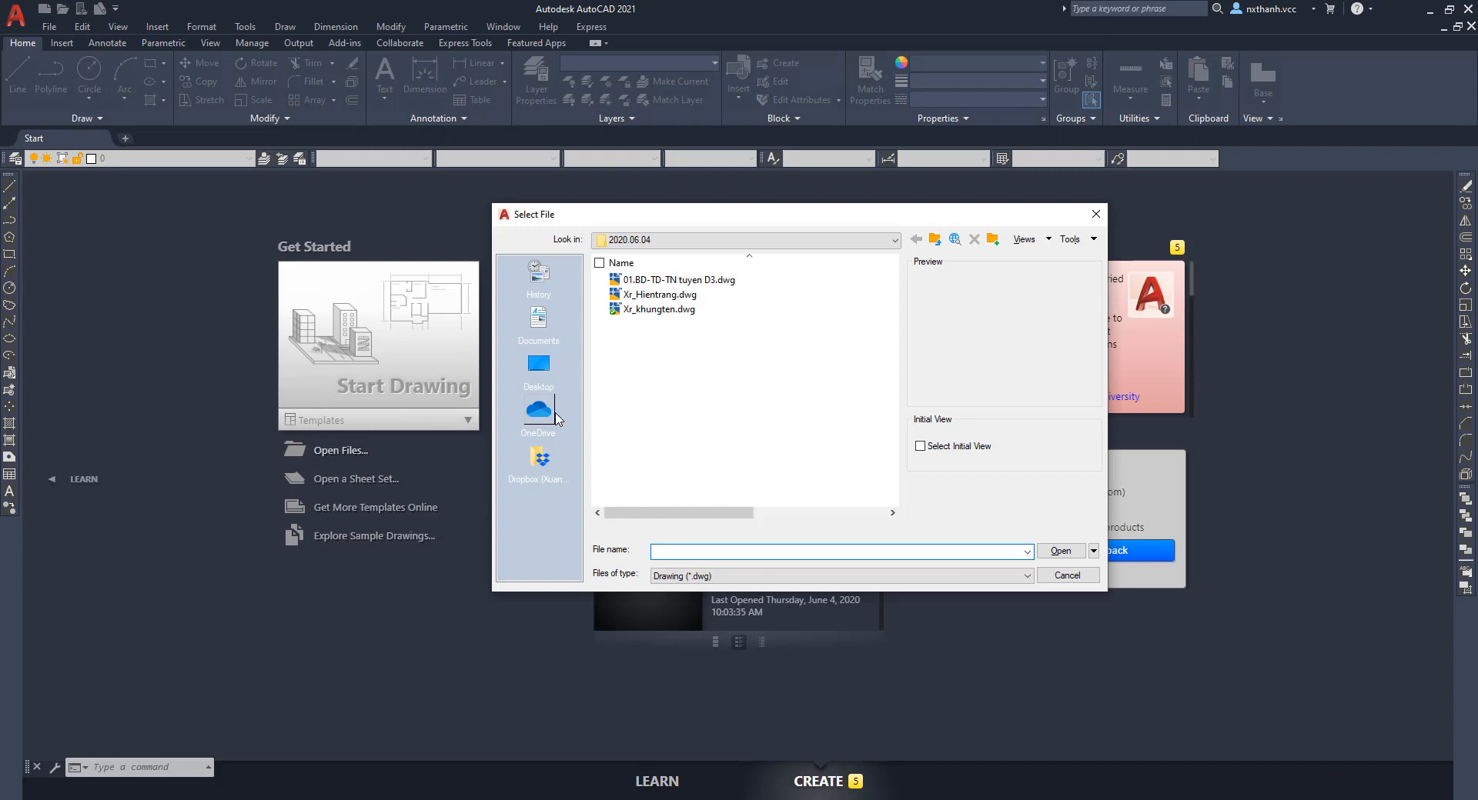
{"action": "left_click", "coordinate": [934, 239]}
{"action": "left_click", "coordinate": [934, 240]}
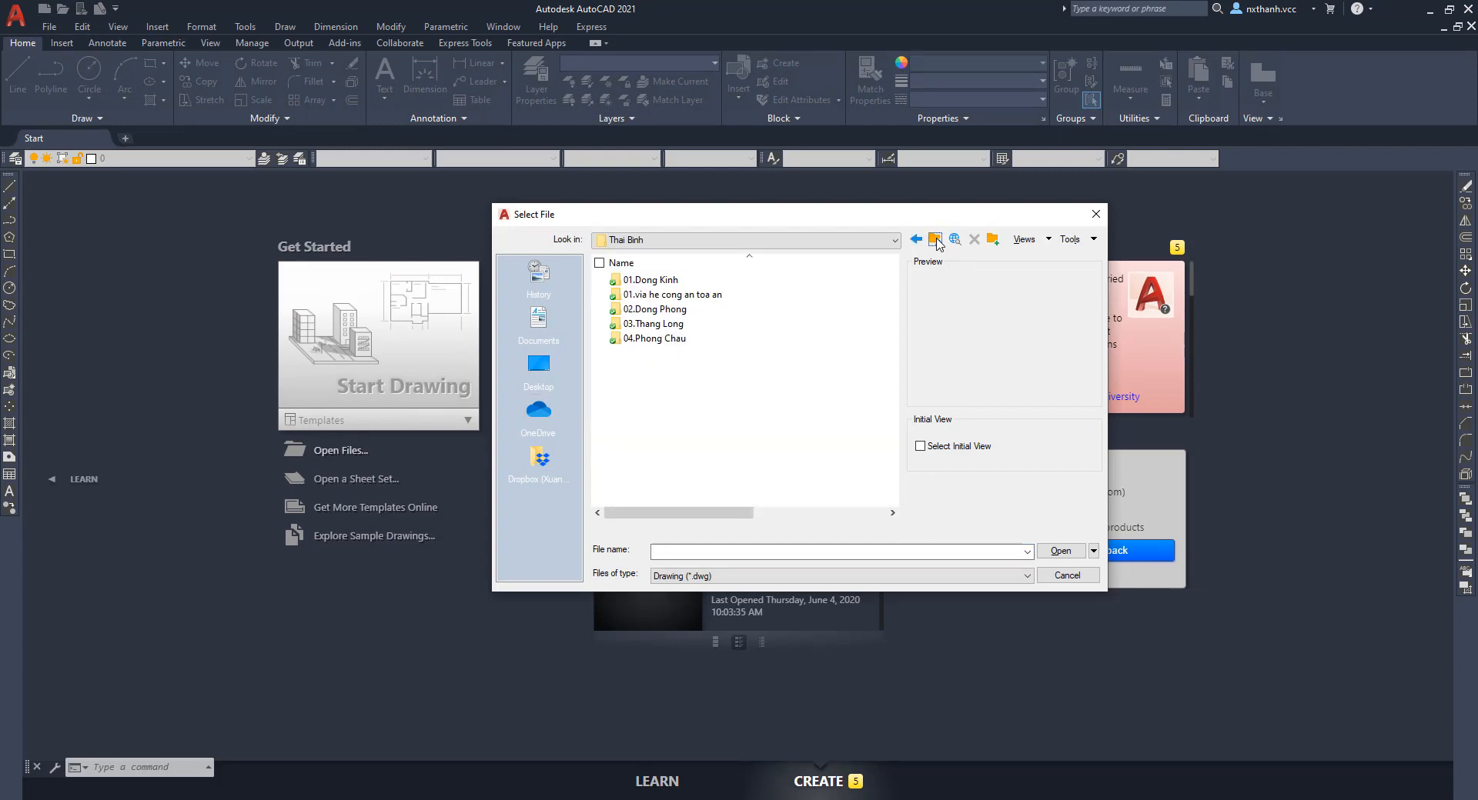
{"action": "double_click", "coordinate": [659, 338]}
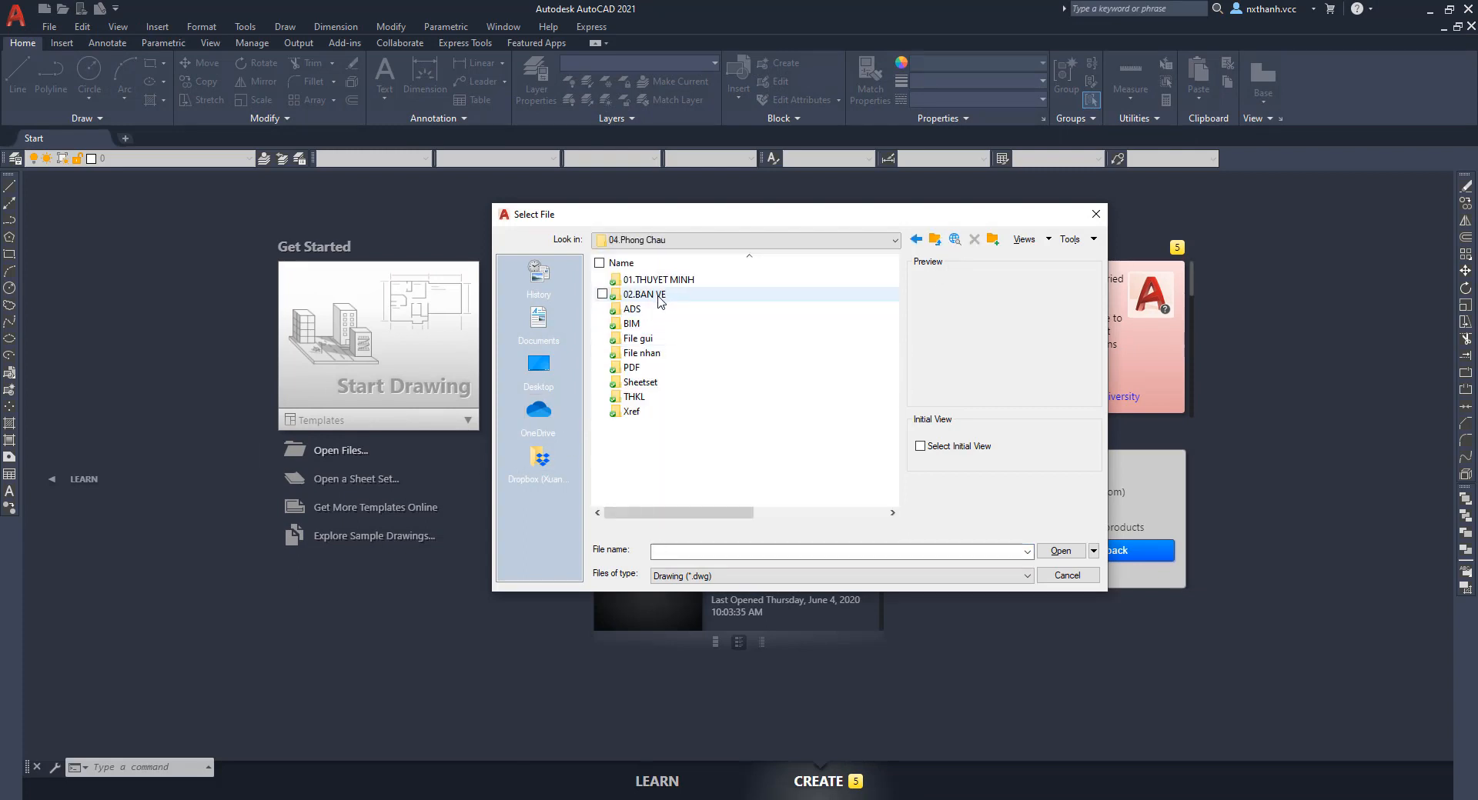
{"action": "double_click", "coordinate": [659, 297]}
{"action": "double_click", "coordinate": [722, 381]}
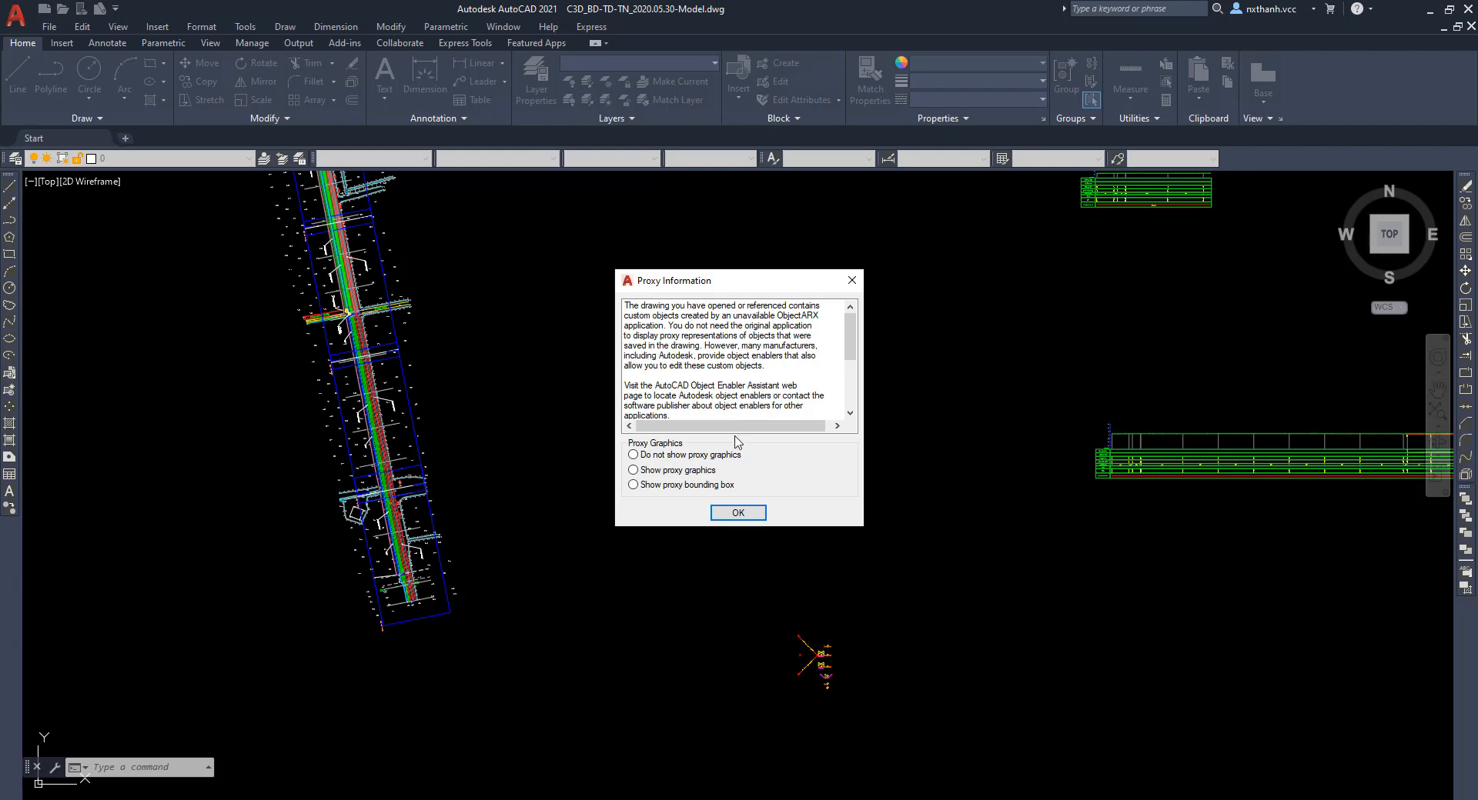
{"action": "left_click", "coordinate": [737, 513]}
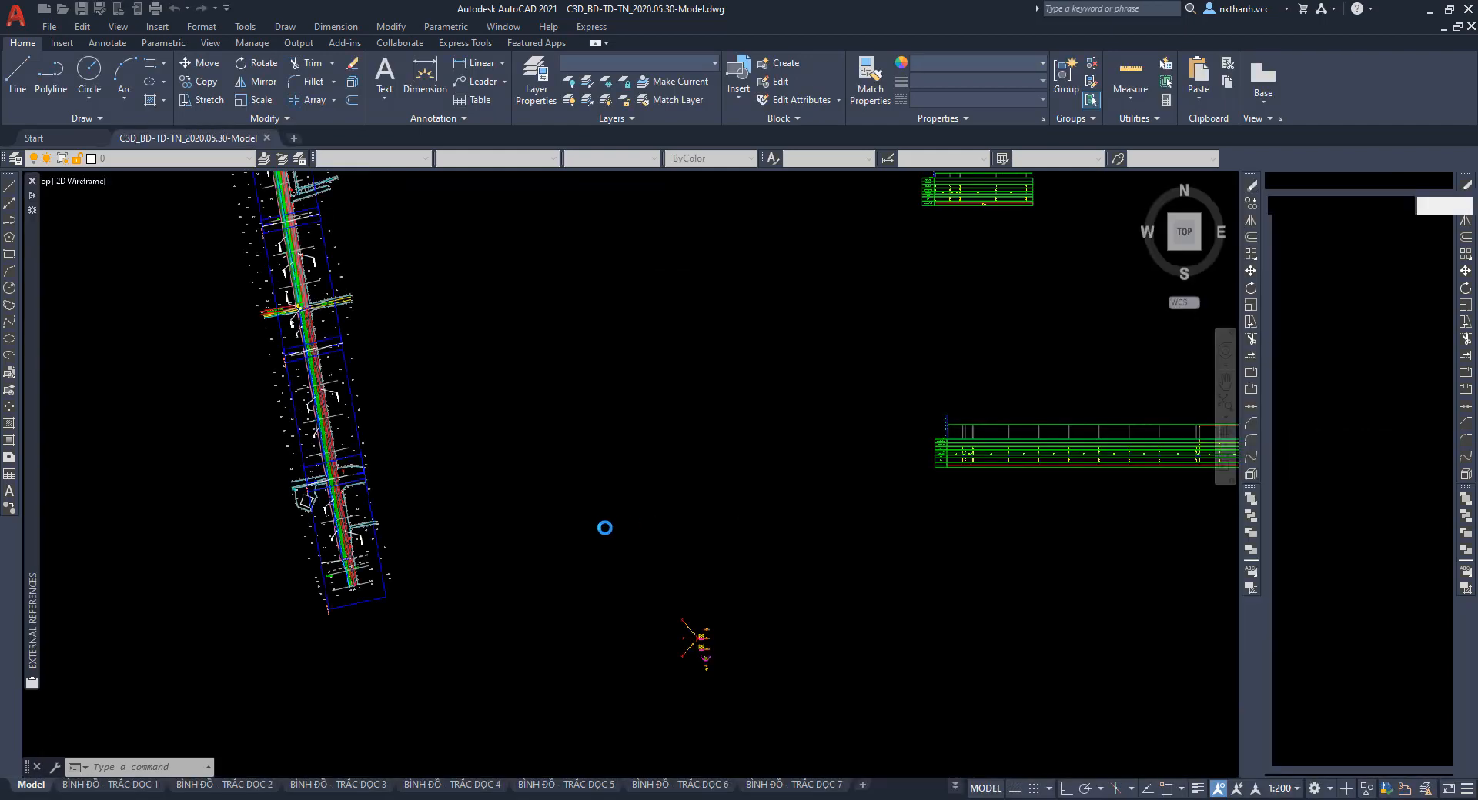
Check the object type of the green road-widening hatch at the start of the exported plan and clear the selection.
{"action": "middle_click_drag", "start_coordinate": [495, 549], "coordinate": [736, 510]}
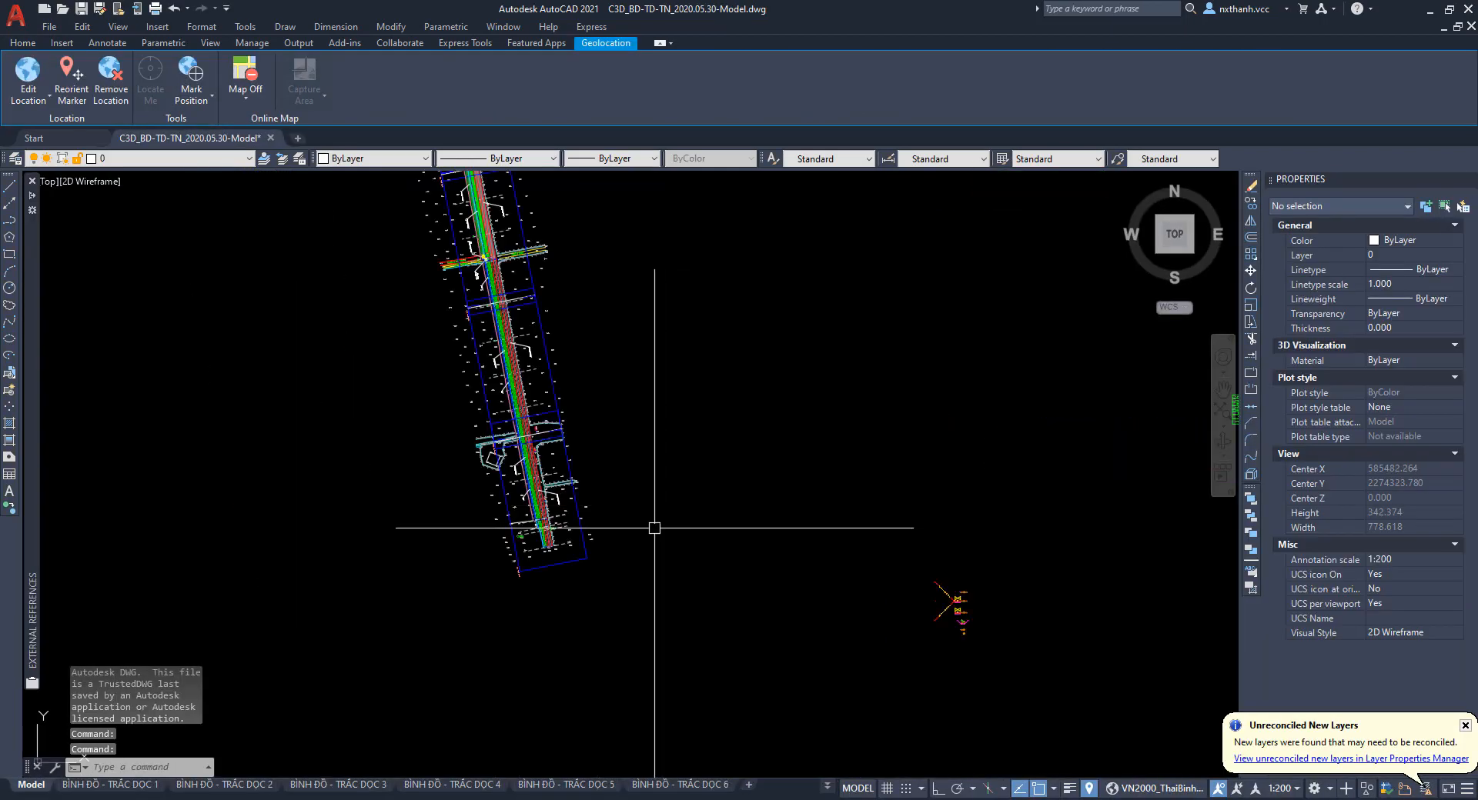
{"action": "scroll", "coordinate": [531, 566], "scroll_direction": "up", "scroll_amount": 3}
{"action": "scroll", "coordinate": [601, 446], "scroll_direction": "up", "scroll_amount": 3}
{"action": "left_click", "coordinate": [472, 484]}
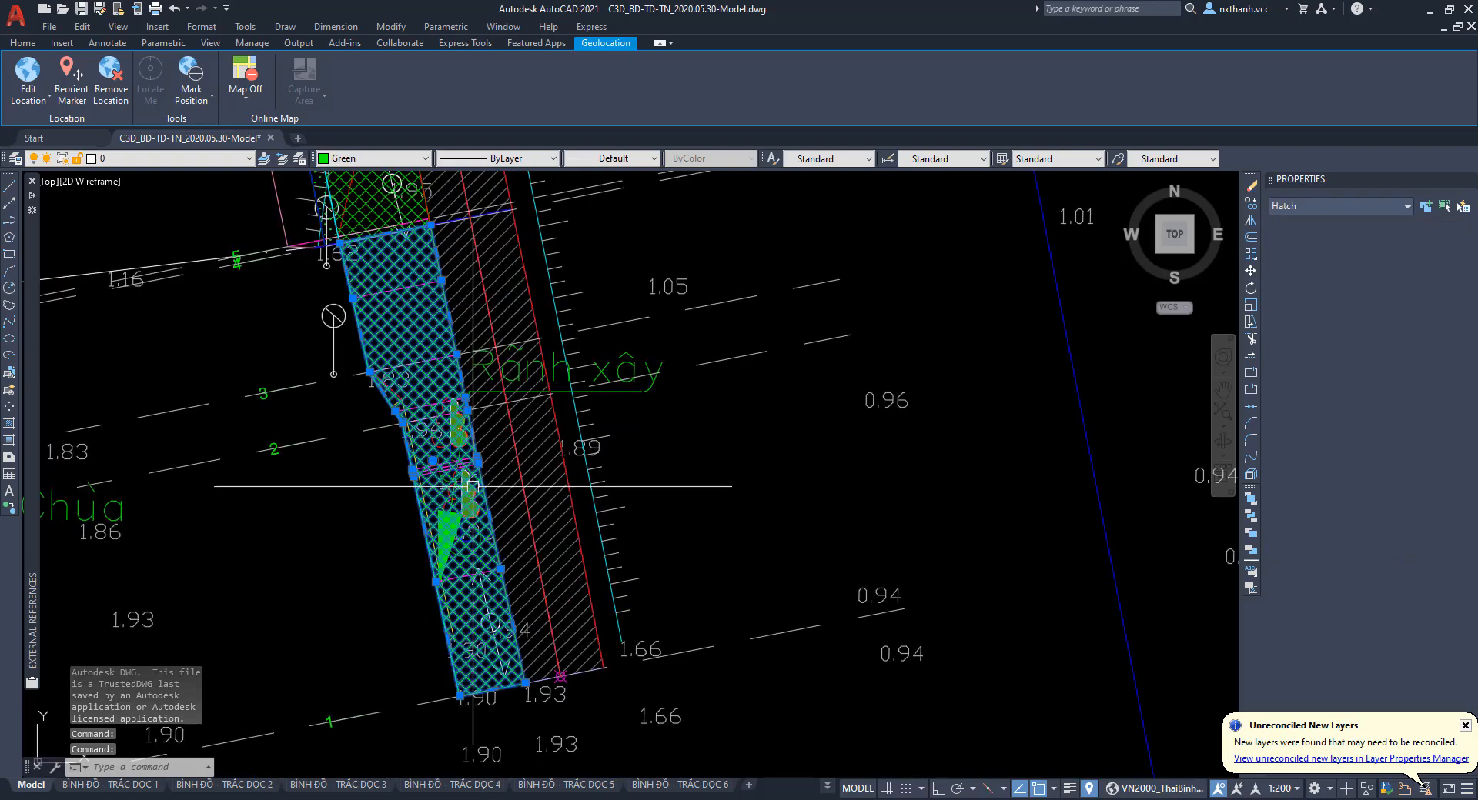
{"action": "key", "text": "Escape"}
{"action": "left_click", "coordinate": [508, 441]}
{"action": "key", "text": "Escape"}
{"action": "key", "text": "Escape"}
{"action": "key", "text": "Escape"}
Look over the exported plan along the road beyond its starting stretch.
{"action": "scroll", "coordinate": [654, 535], "scroll_direction": "down", "scroll_amount": 3}
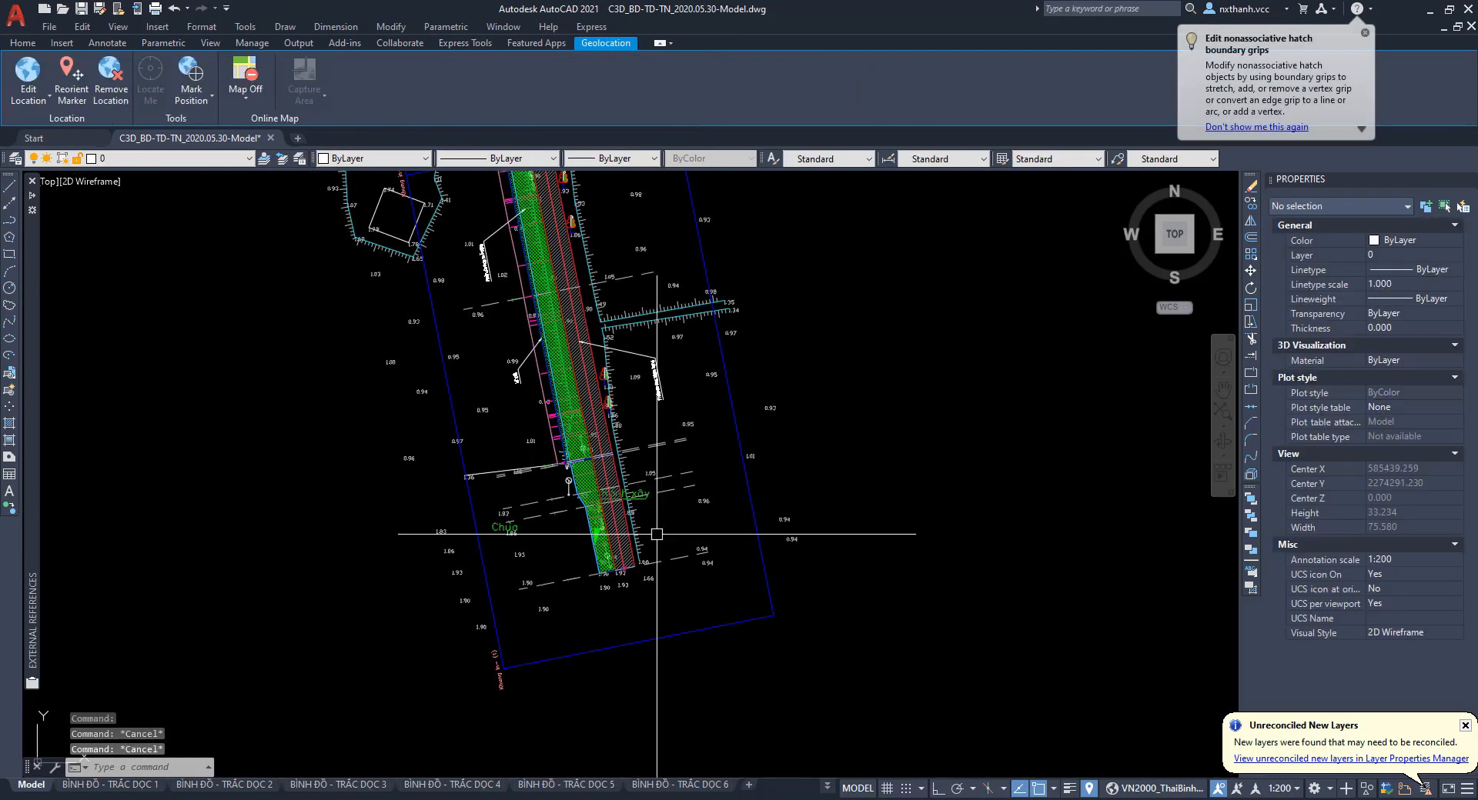
{"action": "middle_click_drag", "start_coordinate": [566, 371], "coordinate": [608, 605]}
{"action": "scroll", "coordinate": [627, 604], "scroll_direction": "up", "scroll_amount": 2}
{"action": "scroll", "coordinate": [627, 605], "scroll_direction": "down", "scroll_amount": 6}
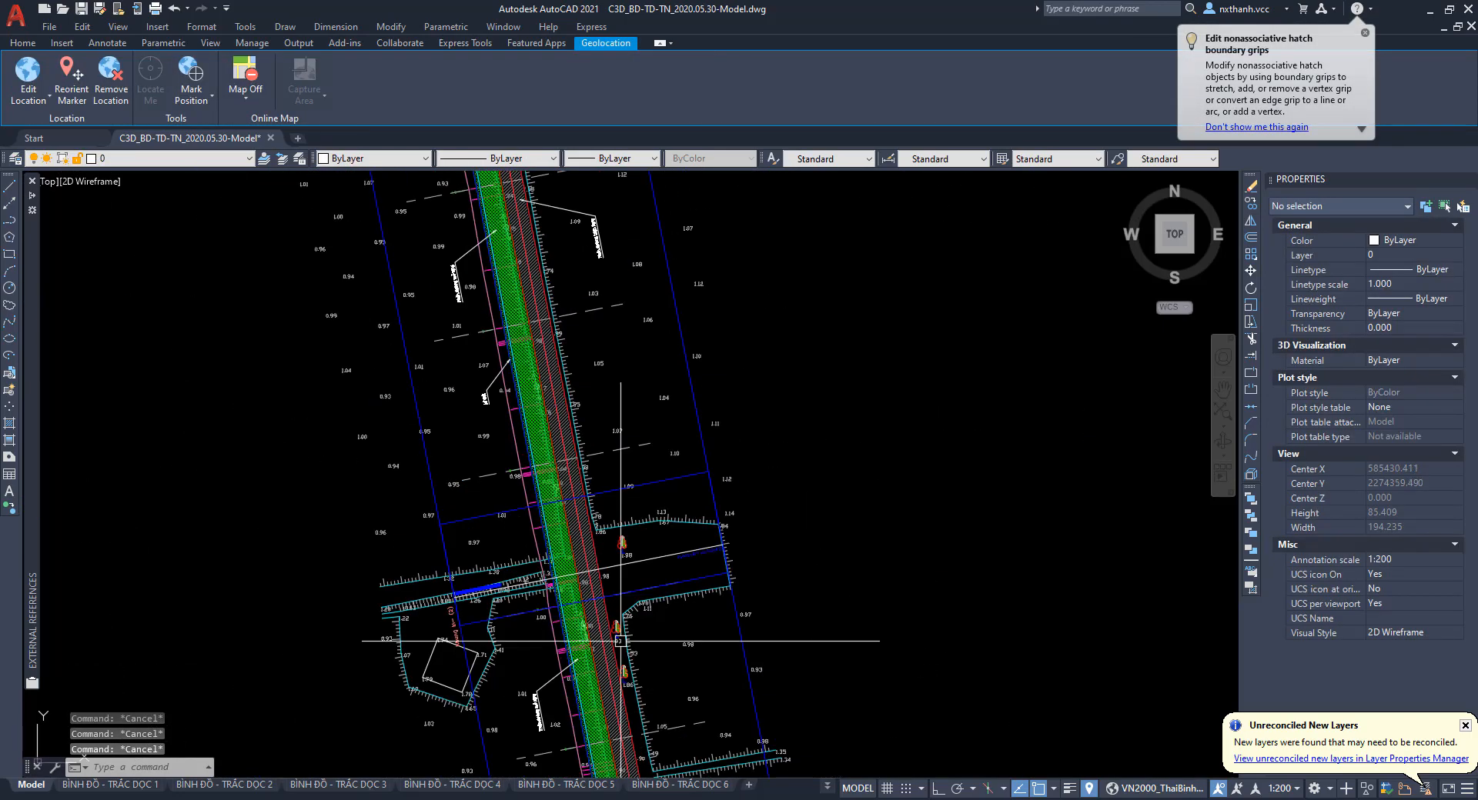
Look over the exported longitudinal profile views in model space and check the object type of a profile element.
{"action": "middle_click_drag", "start_coordinate": [612, 478], "coordinate": [623, 560]}
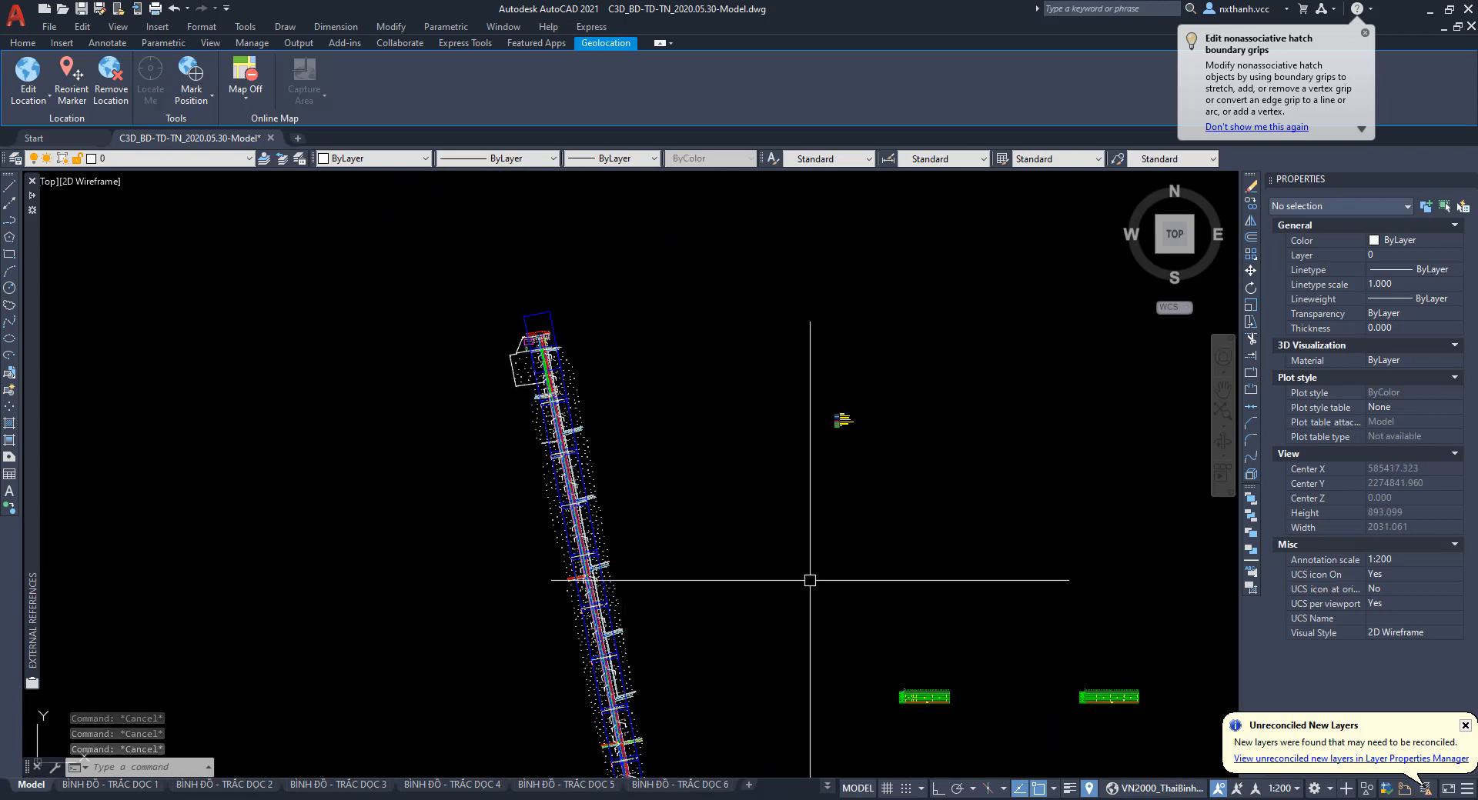
{"action": "middle_click_drag", "start_coordinate": [811, 580], "coordinate": [583, 383]}
{"action": "scroll", "coordinate": [403, 669], "scroll_direction": "up", "scroll_amount": 3}
{"action": "scroll", "coordinate": [403, 668], "scroll_direction": "down", "scroll_amount": 2}
{"action": "mouse_move", "coordinate": [777, 688]}
{"action": "middle_mouse_down"}
{"action": "mouse_move", "coordinate": [633, 571]}
{"action": "mouse_move", "coordinate": [425, 489]}
{"action": "middle_mouse_up"}
{"action": "middle_click_drag", "start_coordinate": [893, 355], "coordinate": [925, 488]}
{"action": "scroll", "coordinate": [925, 488], "scroll_direction": "up", "scroll_amount": 1}
{"action": "scroll", "coordinate": [925, 488], "scroll_direction": "up", "scroll_amount": 4}
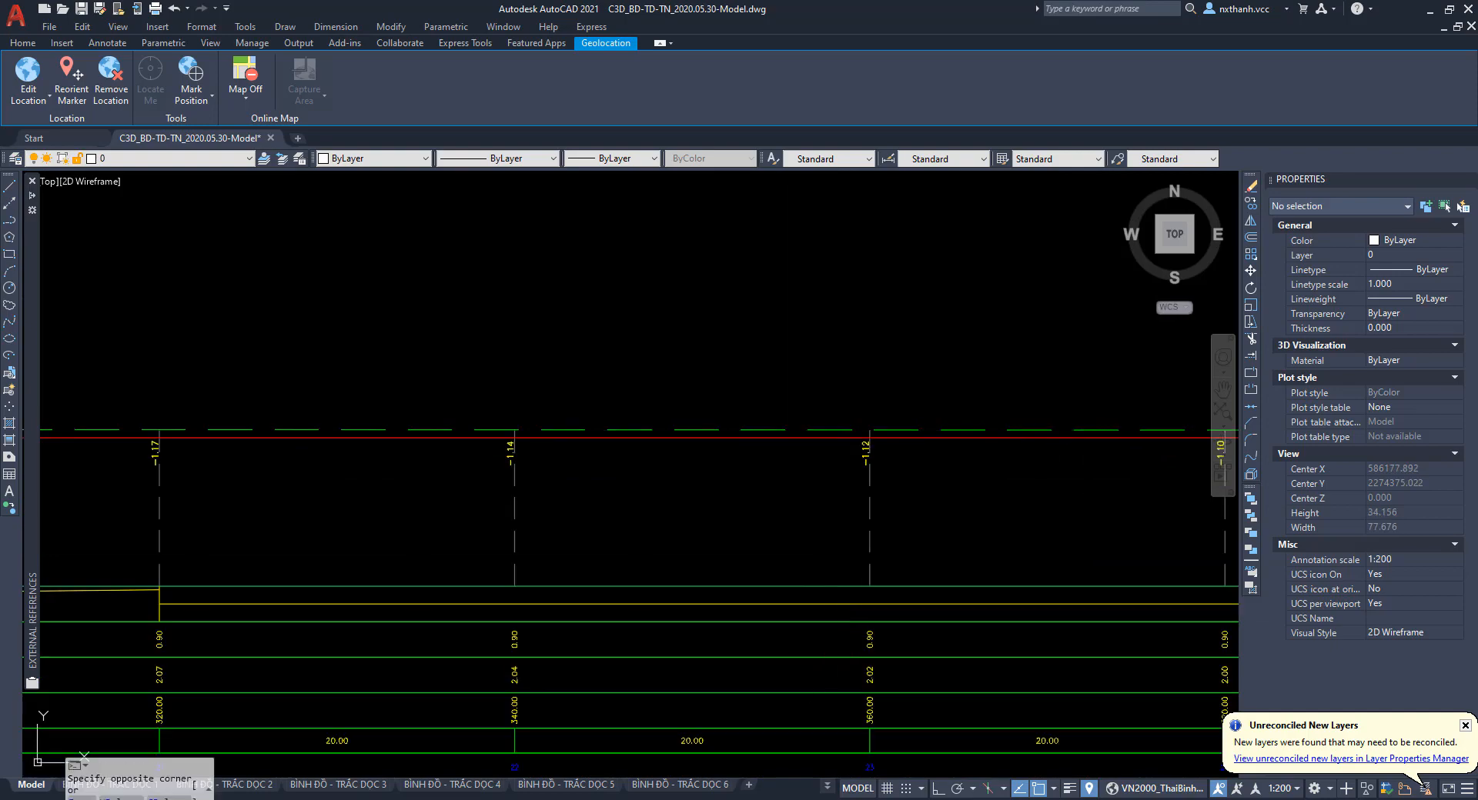
{"action": "left_click", "coordinate": [782, 429]}
{"action": "scroll", "coordinate": [726, 344], "scroll_direction": "down", "scroll_amount": 1}
{"action": "scroll", "coordinate": [726, 344], "scroll_direction": "down", "scroll_amount": 2}
{"action": "key", "text": "Escape"}
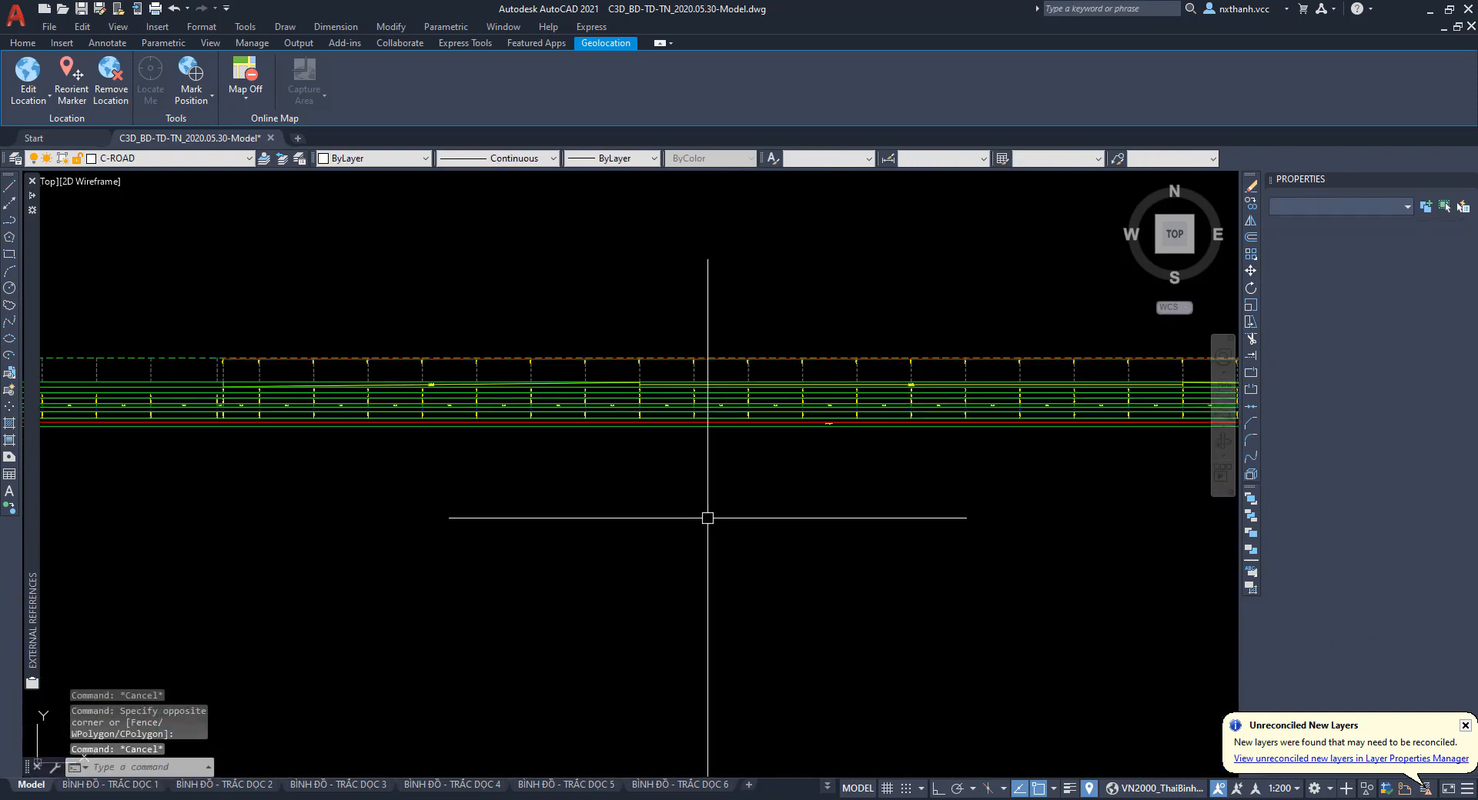
Check the object type of the blue hatch under the pavement in the stake 9 cross section and clear the selection.
{"action": "scroll", "coordinate": [706, 517], "scroll_direction": "down", "scroll_amount": 5}
{"action": "scroll", "coordinate": [596, 503], "scroll_direction": "up", "scroll_amount": 15}
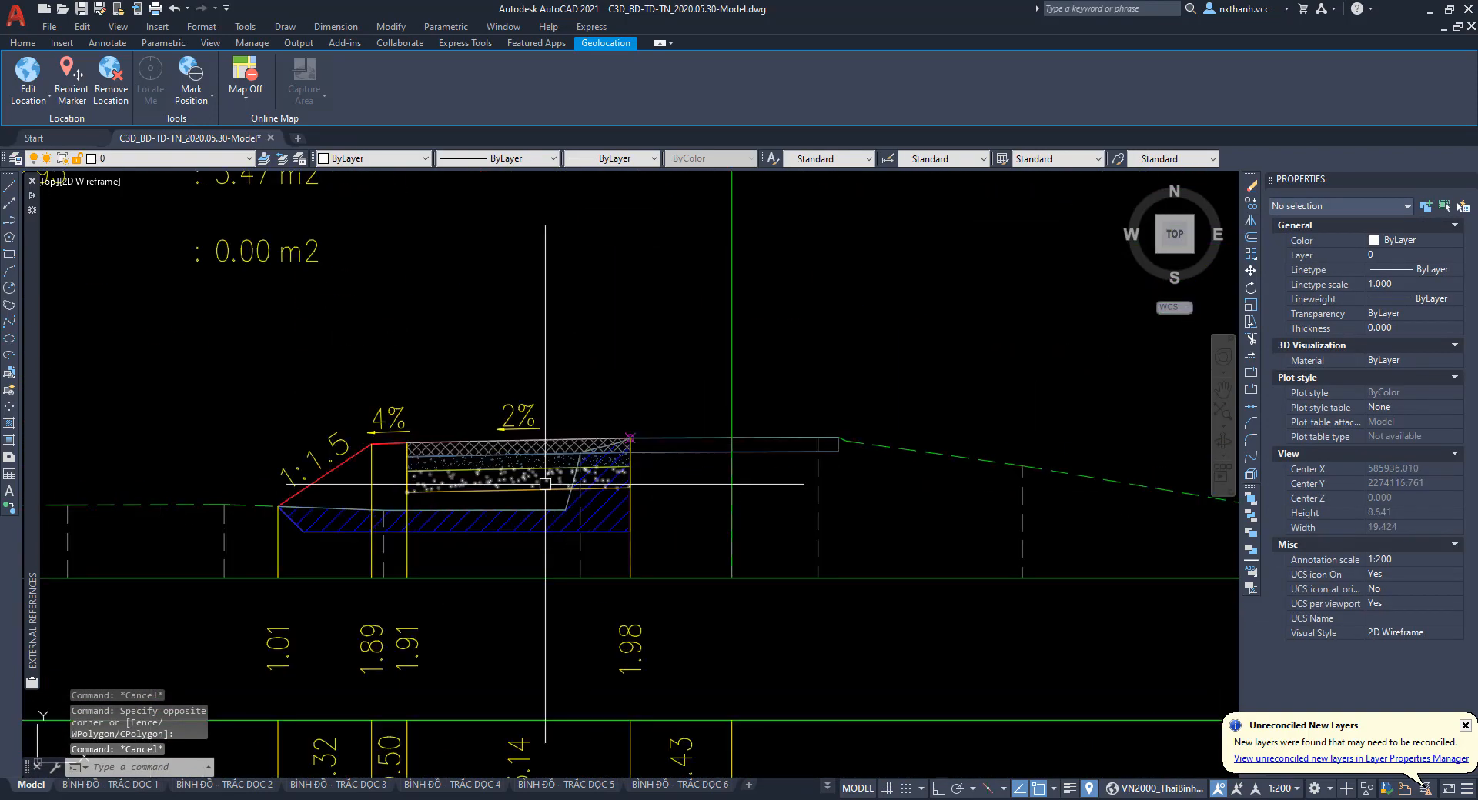
{"action": "left_click", "coordinate": [596, 504]}
{"action": "scroll", "coordinate": [686, 512], "scroll_direction": "down", "scroll_amount": 12}
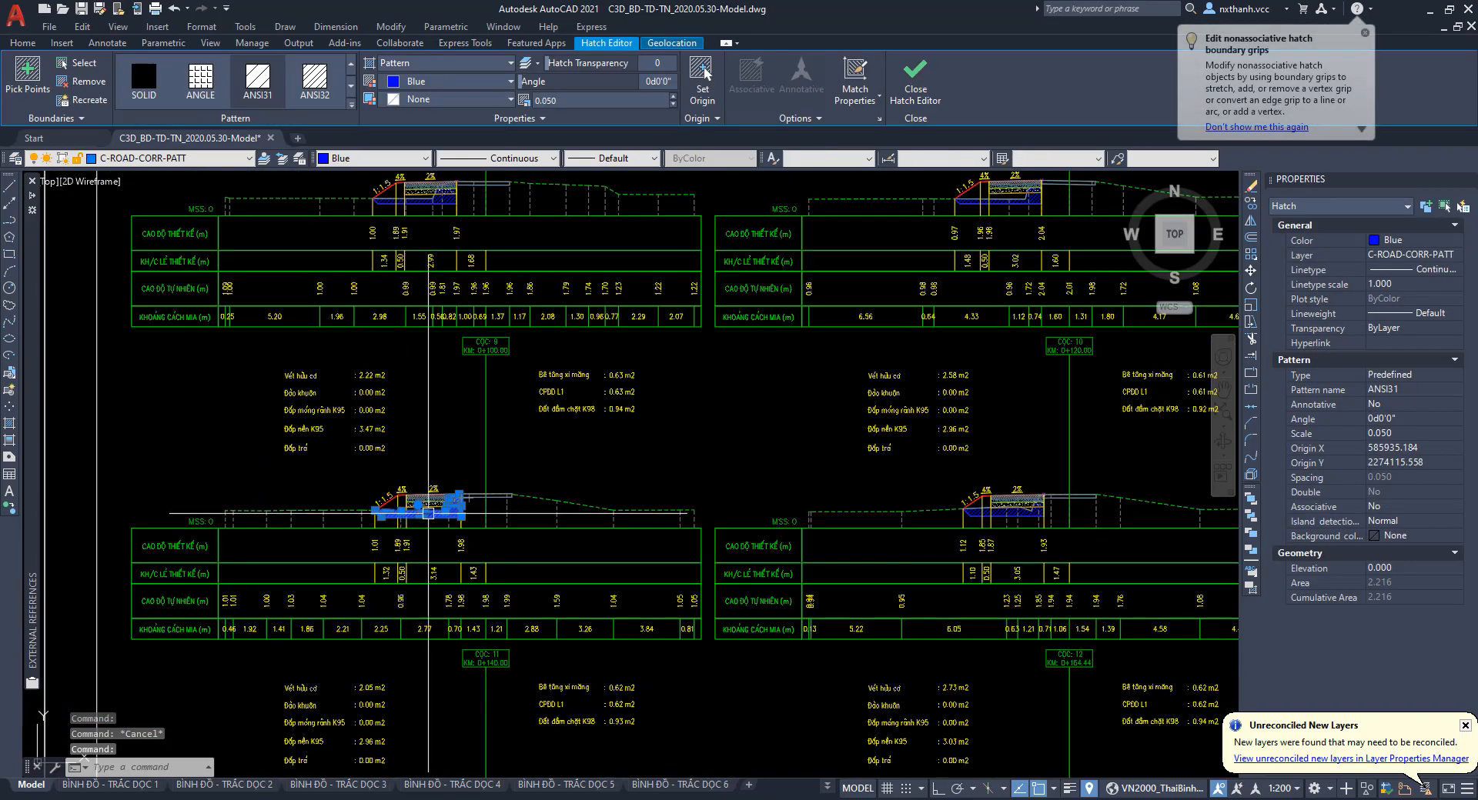
{"action": "key", "text": "Escape"}
Examine a cross section with the ditch, the row of cross-section sheets and the earthwork volume summary table in model space.
{"action": "scroll", "coordinate": [735, 508], "scroll_direction": "up", "scroll_amount": 7}
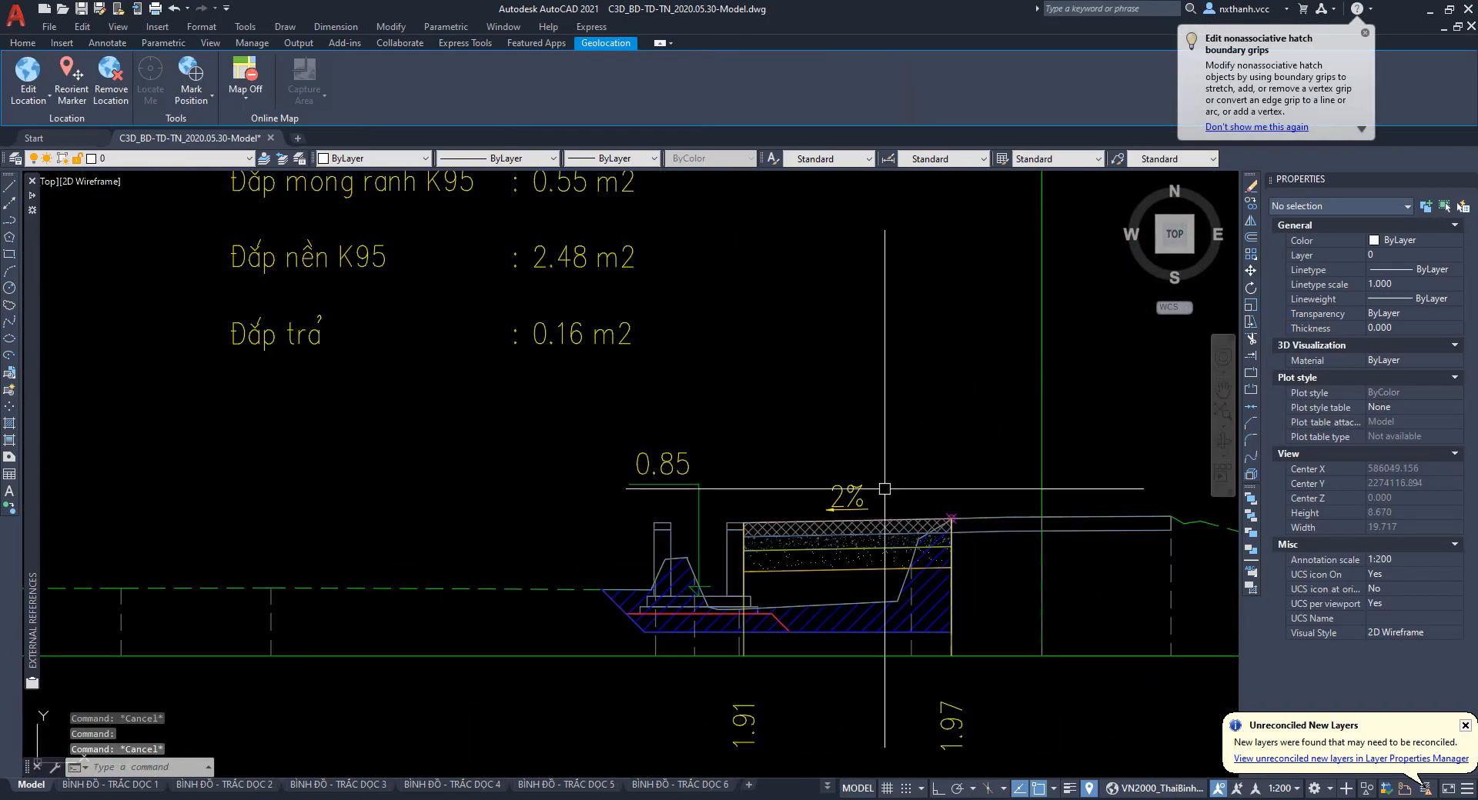
{"action": "left_click", "coordinate": [554, 365]}
{"action": "left_click", "coordinate": [447, 435]}
{"action": "key", "text": "Escape"}
{"action": "scroll", "coordinate": [686, 501], "scroll_direction": "down", "scroll_amount": 15}
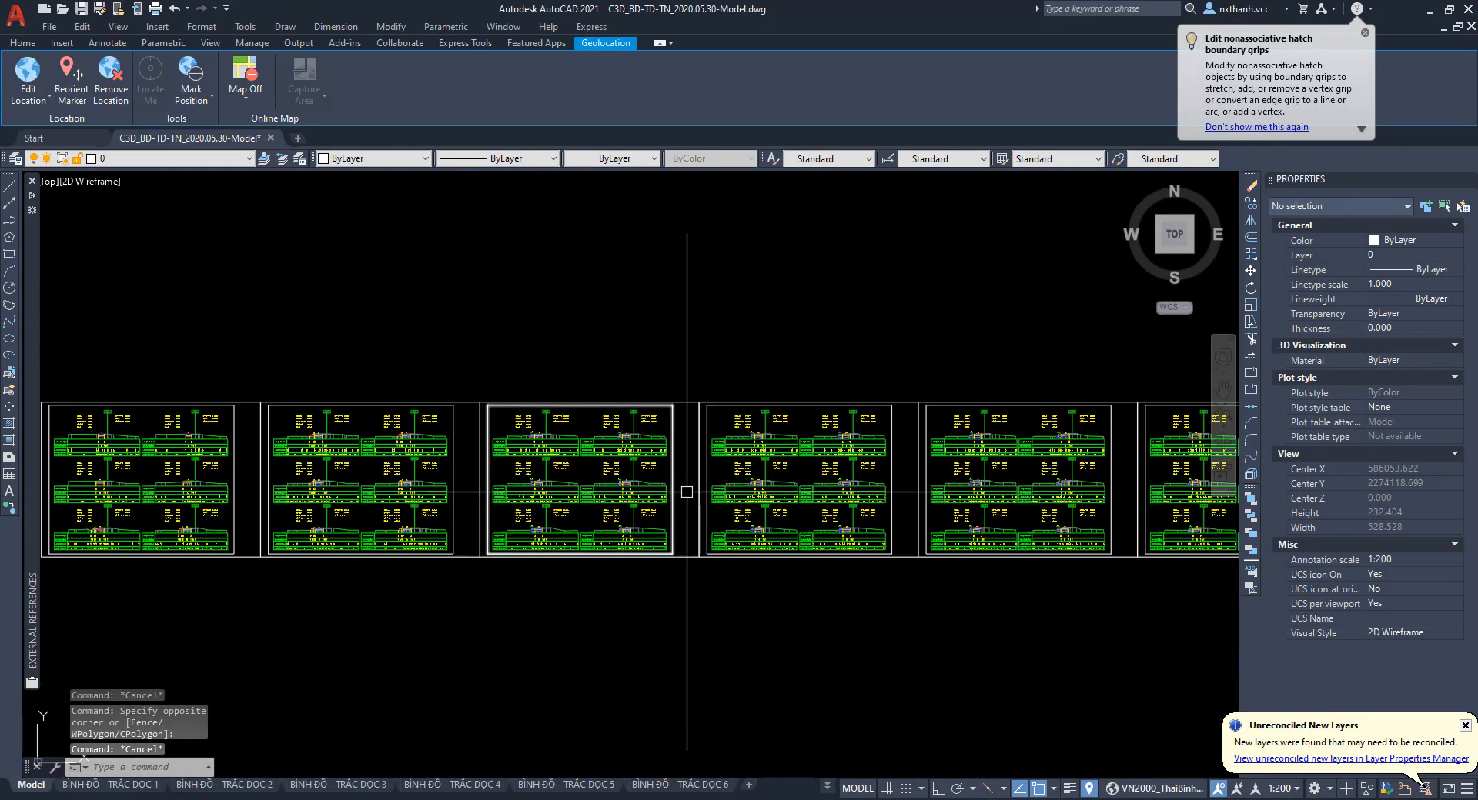
{"action": "scroll", "coordinate": [723, 654], "scroll_direction": "up", "scroll_amount": 10}
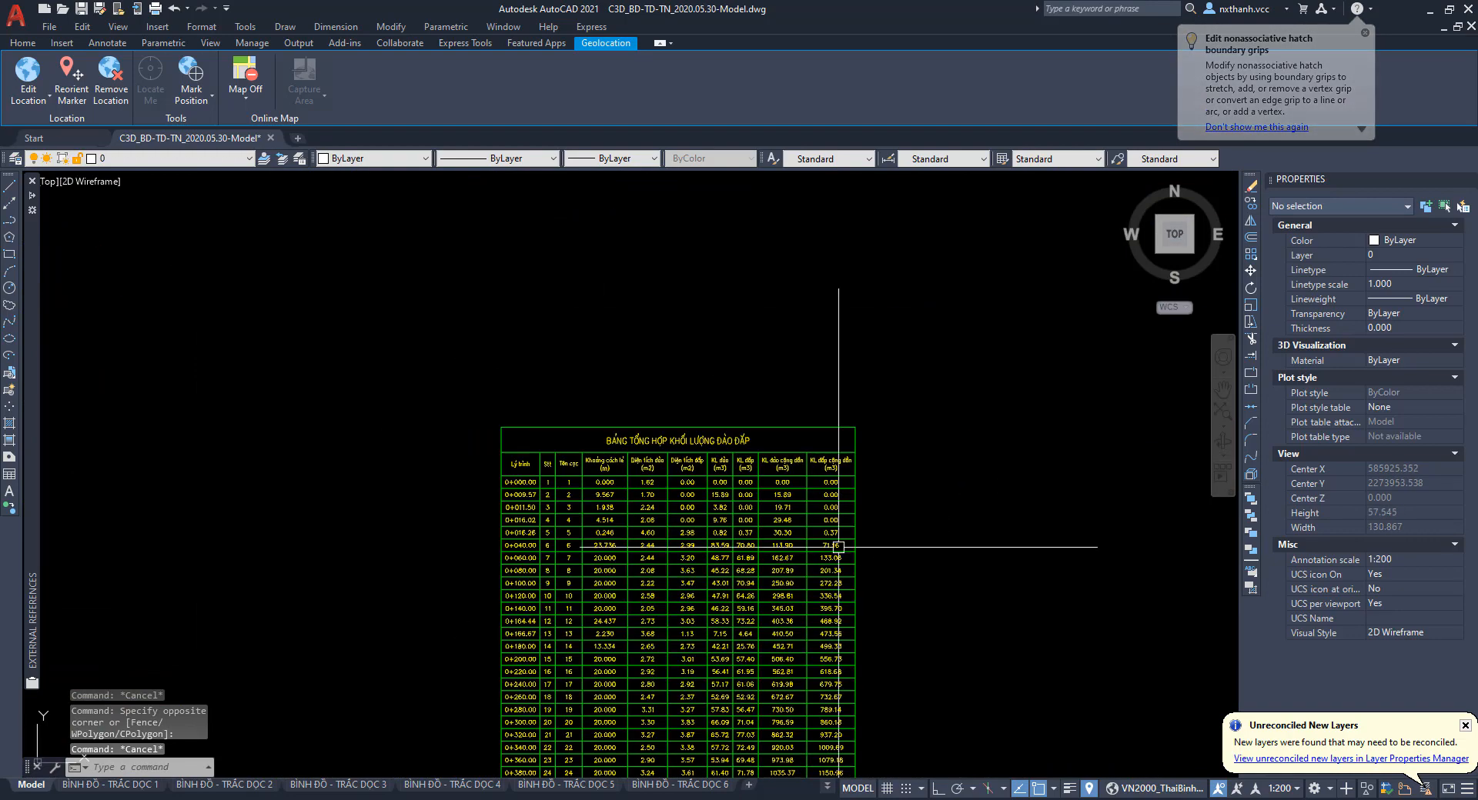
{"action": "scroll", "coordinate": [719, 616], "scroll_direction": "down", "scroll_amount": 15}
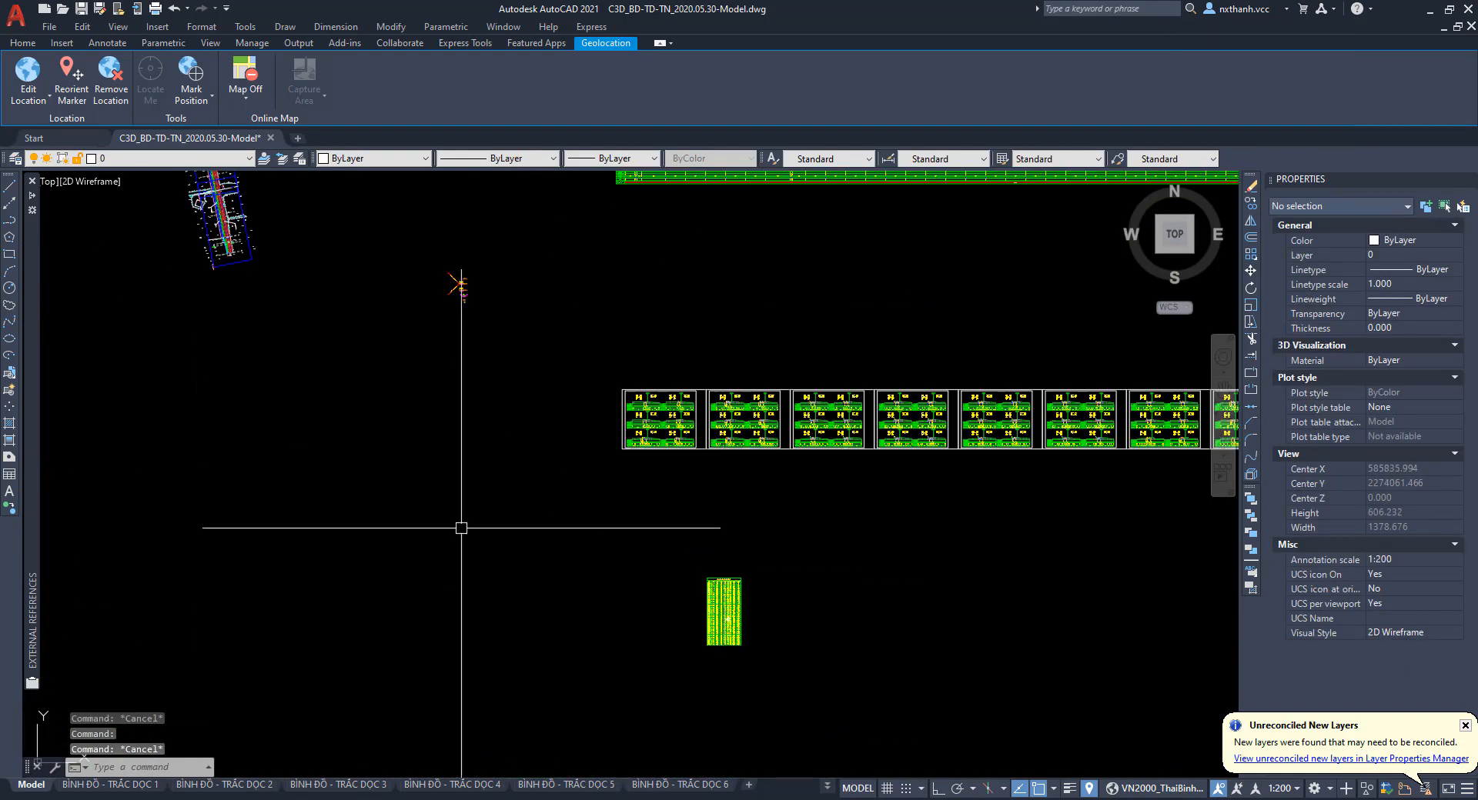
{"action": "scroll", "coordinate": [515, 521], "scroll_direction": "down", "scroll_amount": 4}
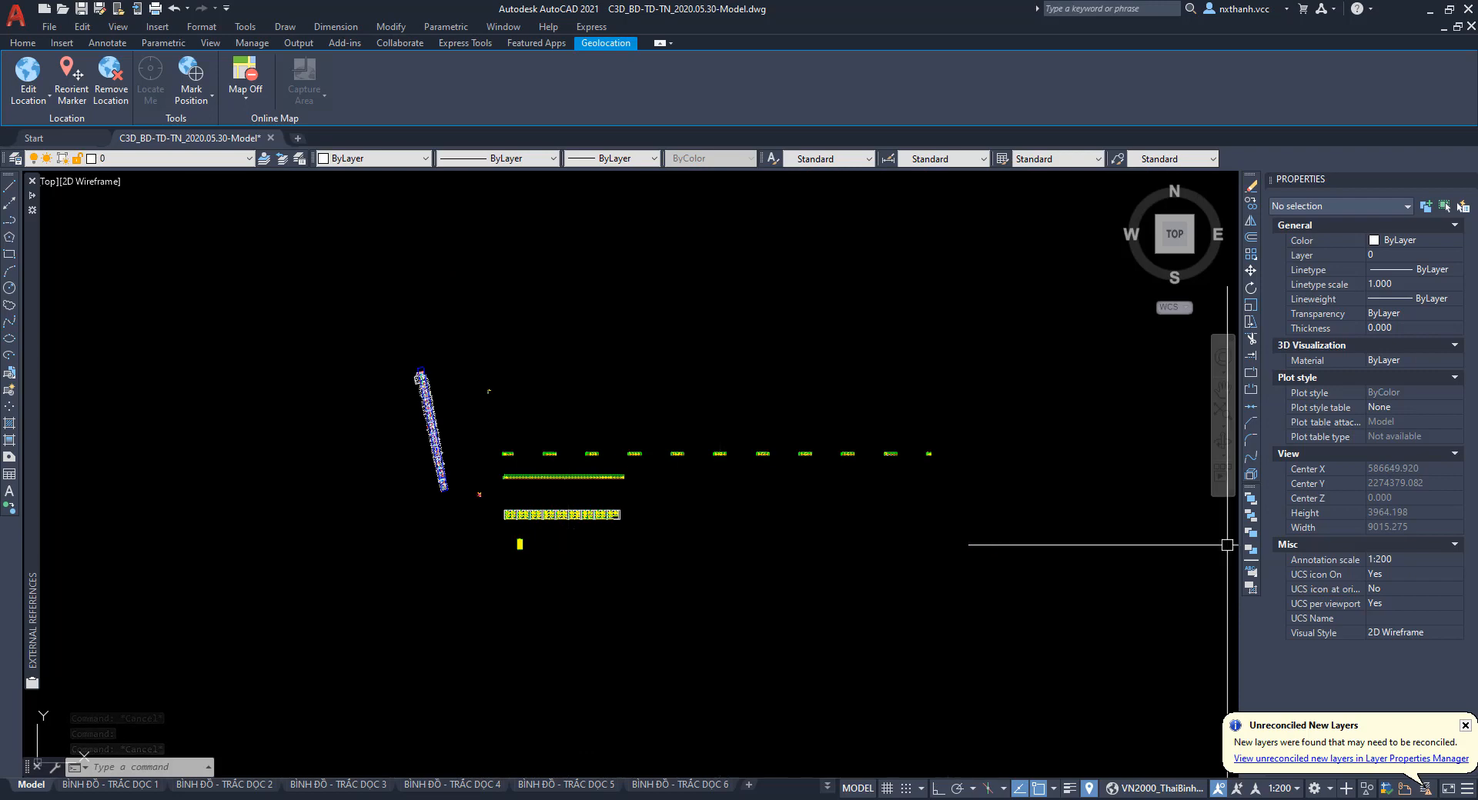
Open the layout BÌNH ĐỒ - TRẮC DỌC 1 and examine its plan and longitudinal profile viewports.
{"action": "left_click", "coordinate": [110, 785]}
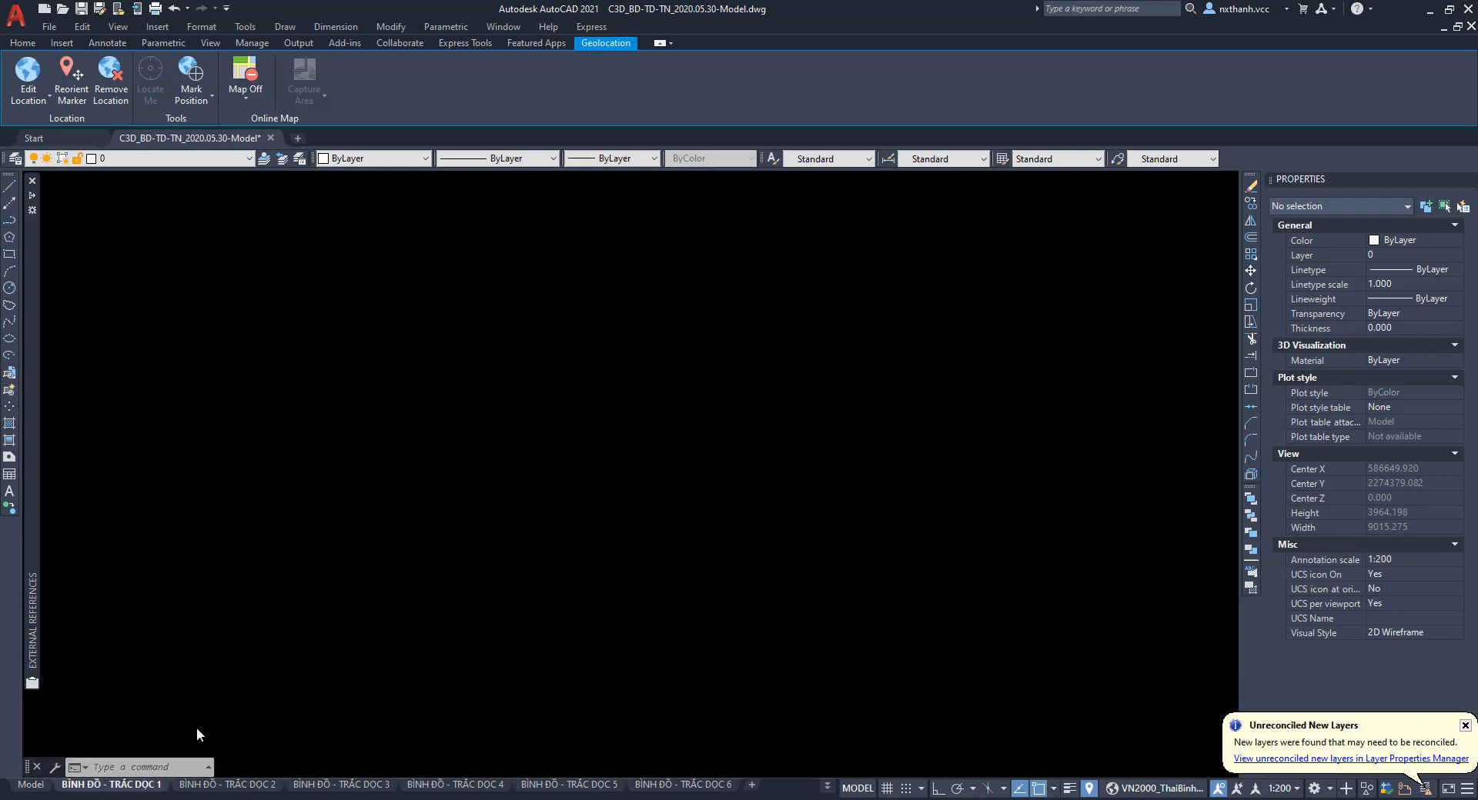
{"action": "scroll", "coordinate": [359, 426], "scroll_direction": "up", "scroll_amount": 4}
{"action": "middle_click_drag", "start_coordinate": [331, 410], "coordinate": [476, 518]}
{"action": "scroll", "coordinate": [440, 382], "scroll_direction": "up", "scroll_amount": 6}
{"action": "middle_click_drag", "start_coordinate": [842, 682], "coordinate": [726, 491]}
{"action": "scroll", "coordinate": [297, 321], "scroll_direction": "down", "scroll_amount": 4}
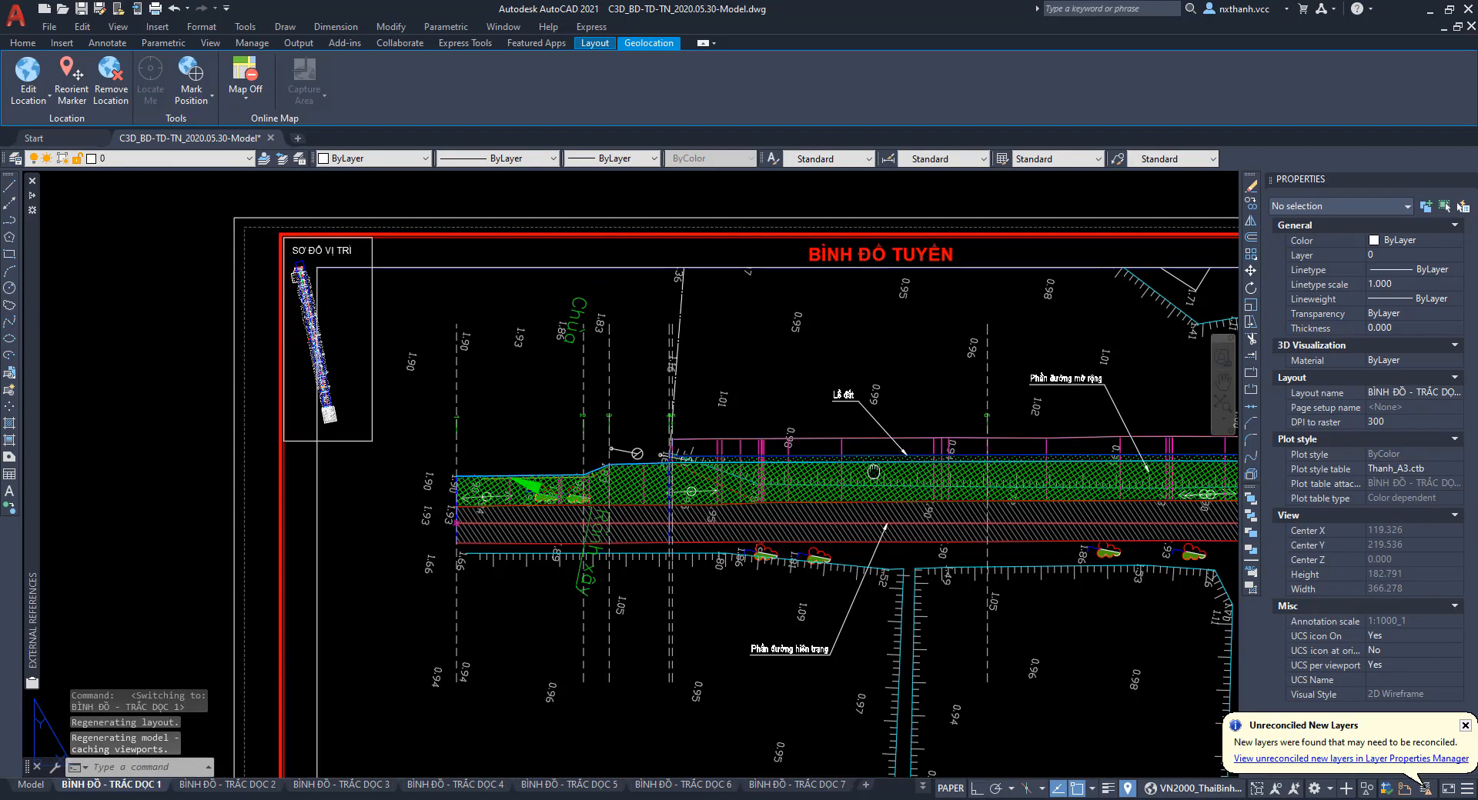
{"action": "middle_click_drag", "start_coordinate": [874, 472], "coordinate": [489, 370]}
{"action": "scroll", "coordinate": [756, 339], "scroll_direction": "down", "scroll_amount": 4}
{"action": "scroll", "coordinate": [703, 568], "scroll_direction": "up", "scroll_amount": 4}
{"action": "middle_click_drag", "start_coordinate": [745, 493], "coordinate": [792, 607]}
{"action": "scroll", "coordinate": [792, 607], "scroll_direction": "down", "scroll_amount": 1}
{"action": "middle_click_drag", "start_coordinate": [933, 513], "coordinate": [765, 237]}
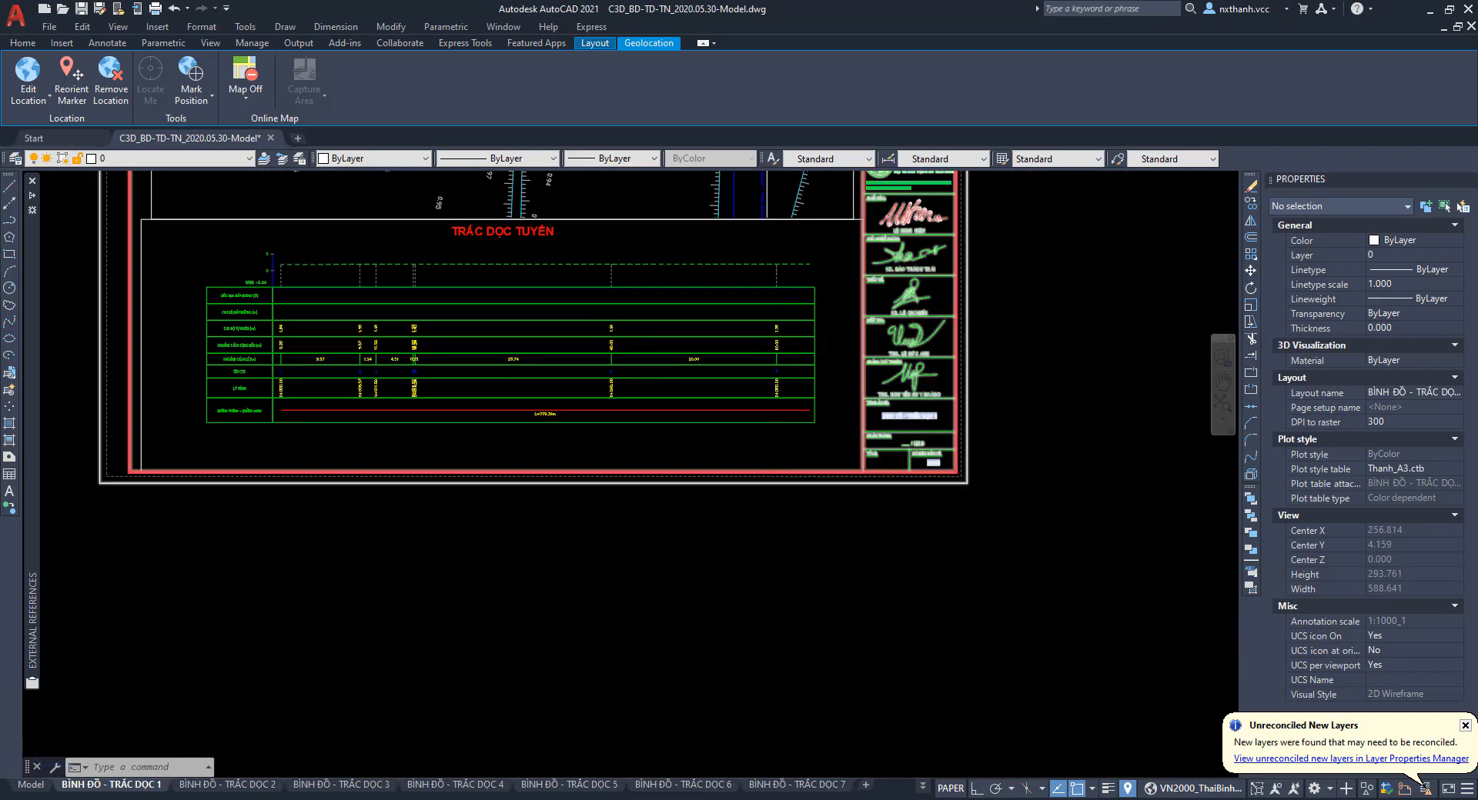
{"action": "scroll", "coordinate": [921, 400], "scroll_direction": "up", "scroll_amount": 3}
{"action": "scroll", "coordinate": [1018, 667], "scroll_direction": "down", "scroll_amount": 3}
{"action": "middle_click_drag", "start_coordinate": [650, 272], "coordinate": [866, 499]}
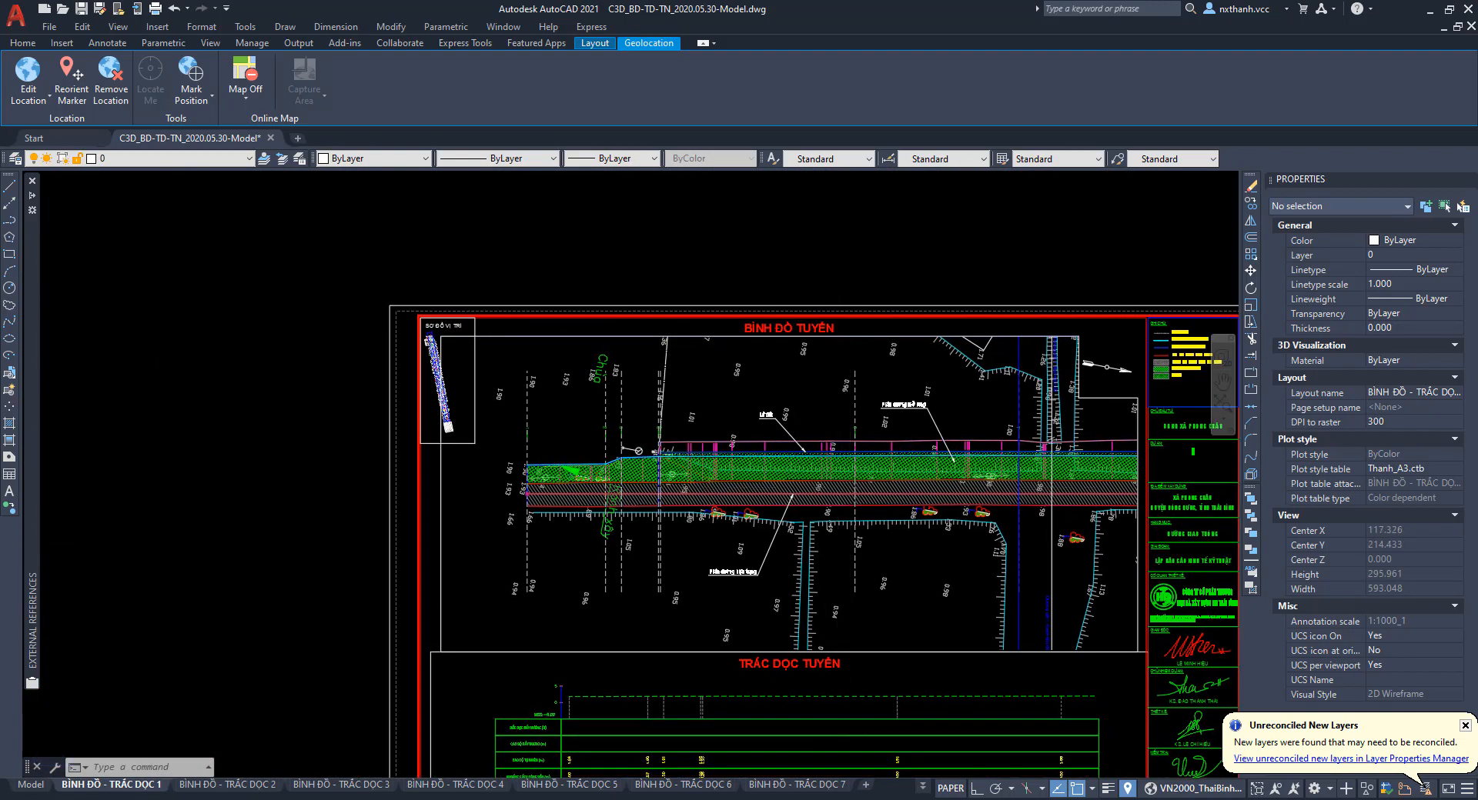
Inside the plan viewport, select all dashed Defpoints polylines similar to one of them, delete them, and return to paper space.
{"action": "scroll", "coordinate": [829, 478], "scroll_direction": "up", "scroll_amount": 2}
{"action": "double_click", "coordinate": [708, 349]}
{"action": "left_click", "coordinate": [868, 322]}
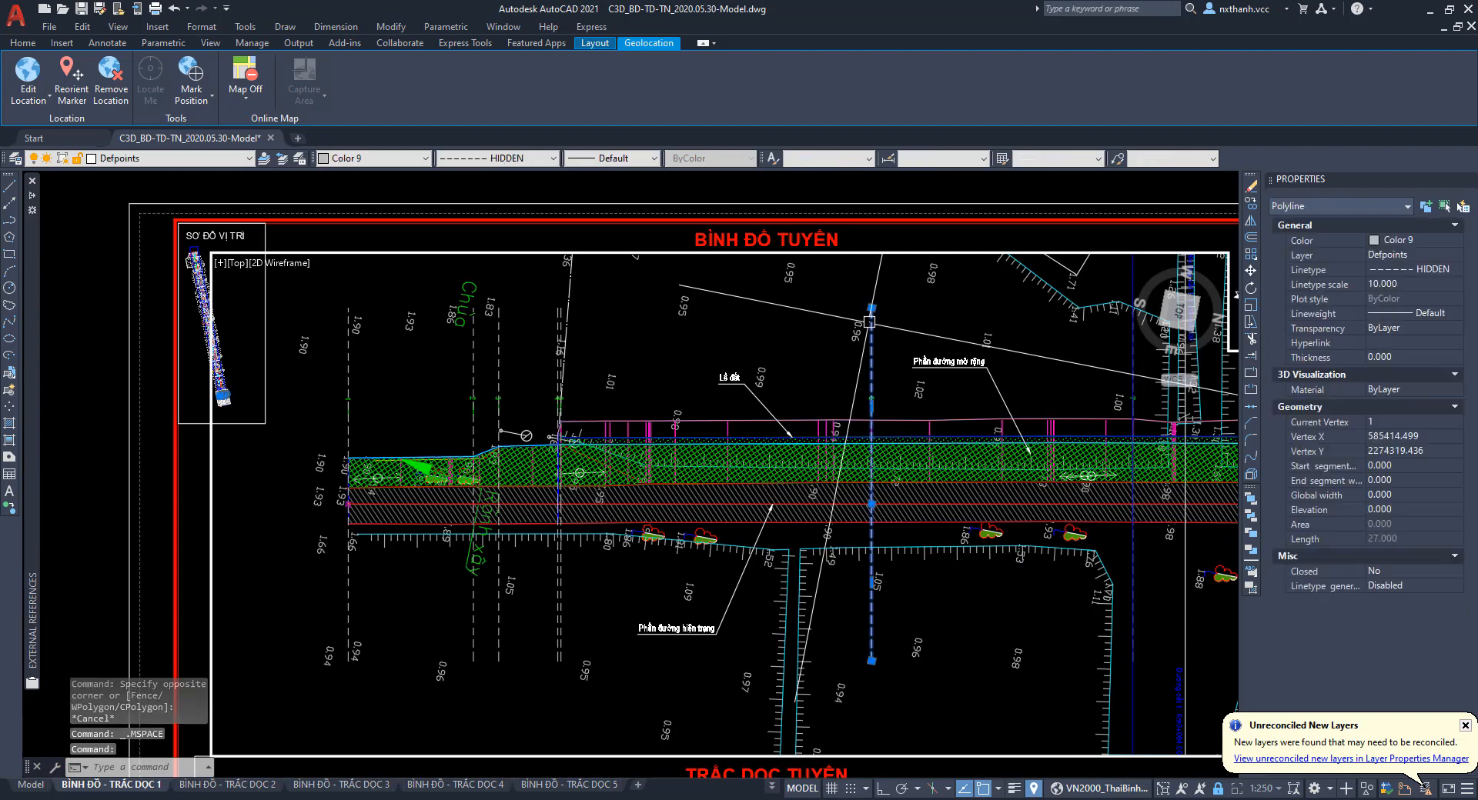
{"action": "right_click", "coordinate": [935, 315]}
{"action": "left_click", "coordinate": [992, 587]}
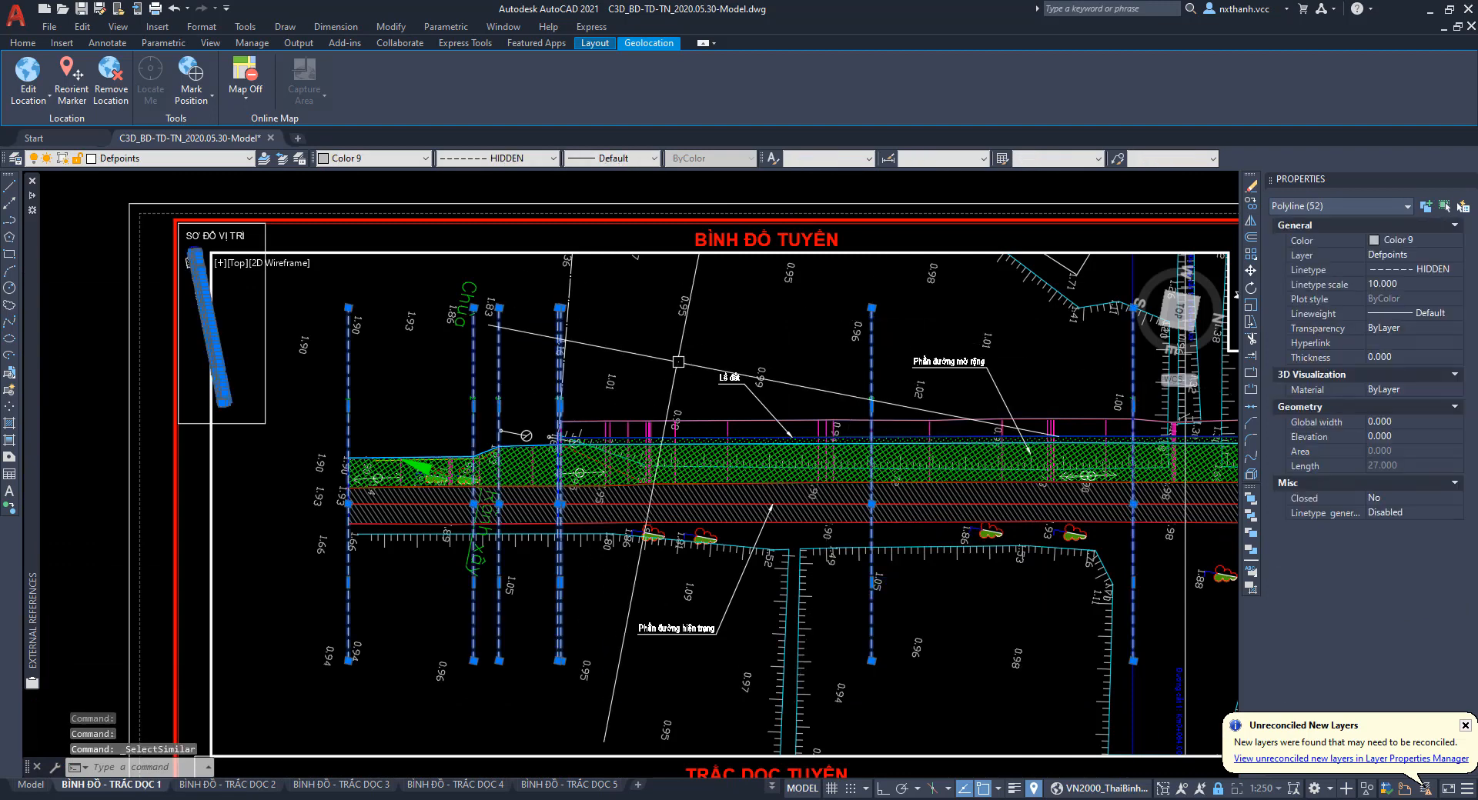
{"action": "key", "text": "Delete"}
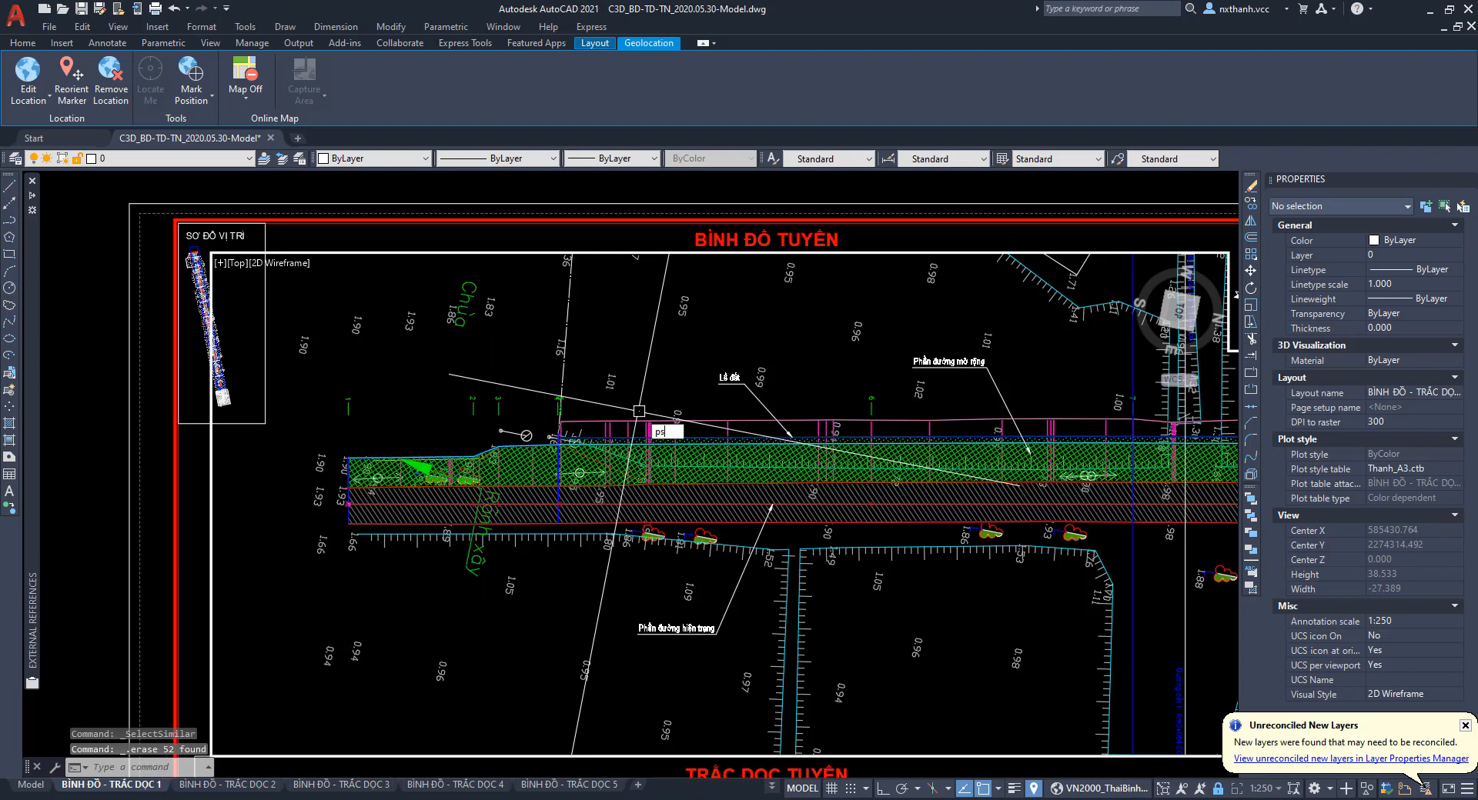
{"action": "key", "text": "Return"}
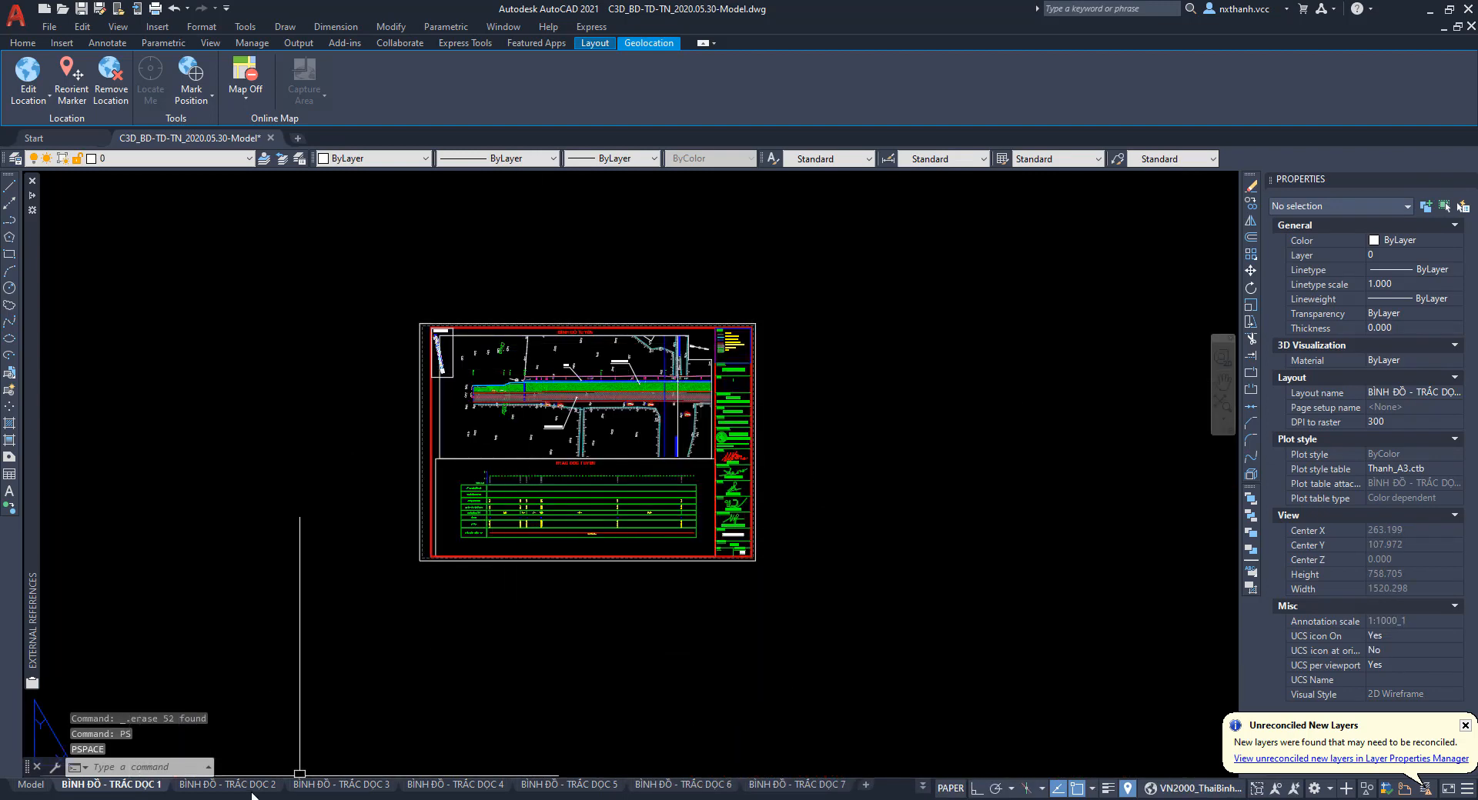
Open the layout BÌNH ĐỒ - TRẮC DỌC 2 and look over its plan and longitudinal profile.
{"action": "left_click", "coordinate": [230, 785]}
{"action": "scroll", "coordinate": [622, 472], "scroll_direction": "down", "scroll_amount": 4}
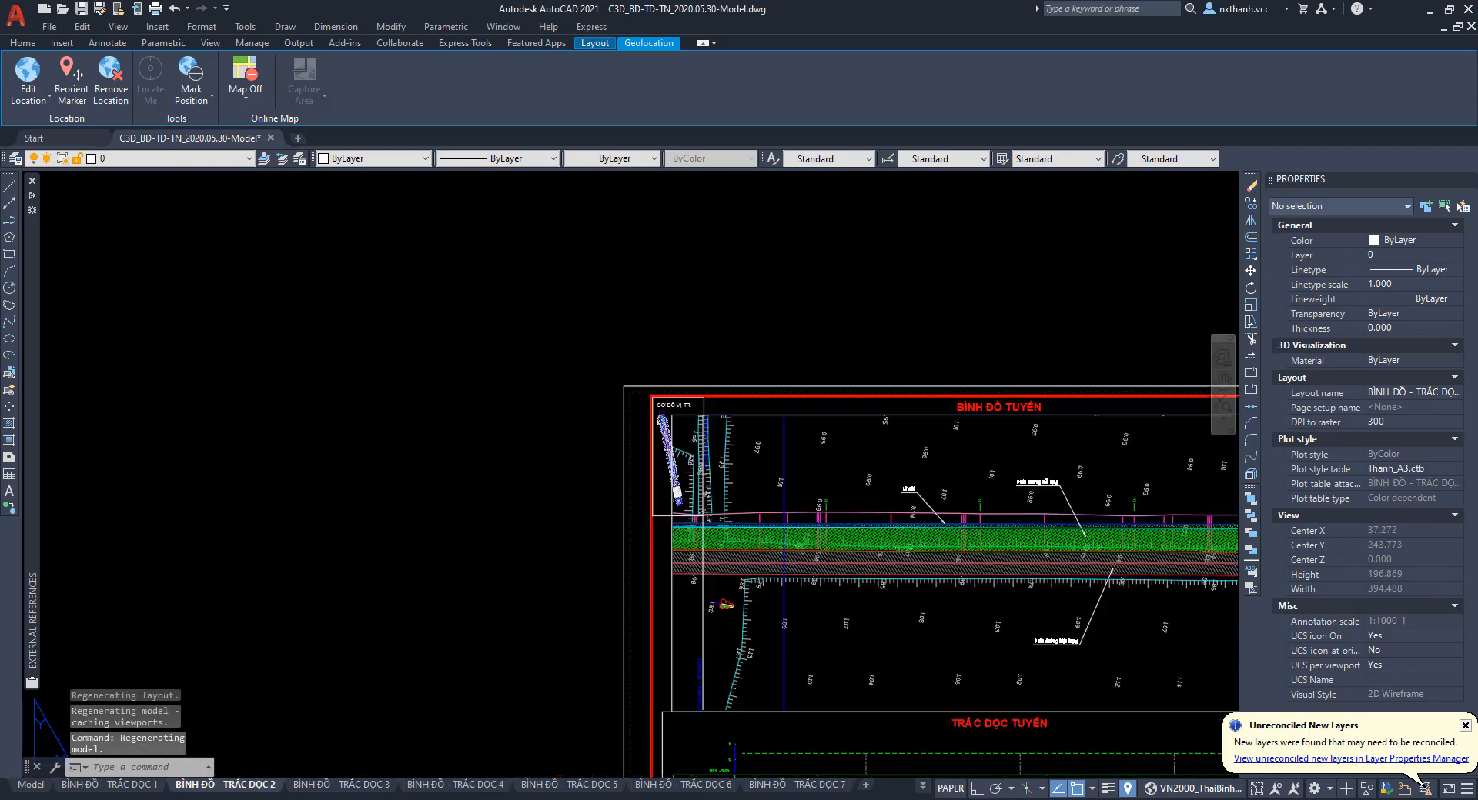
{"action": "scroll", "coordinate": [656, 432], "scroll_direction": "up", "scroll_amount": 3}
{"action": "scroll", "coordinate": [616, 461], "scroll_direction": "down", "scroll_amount": 2}
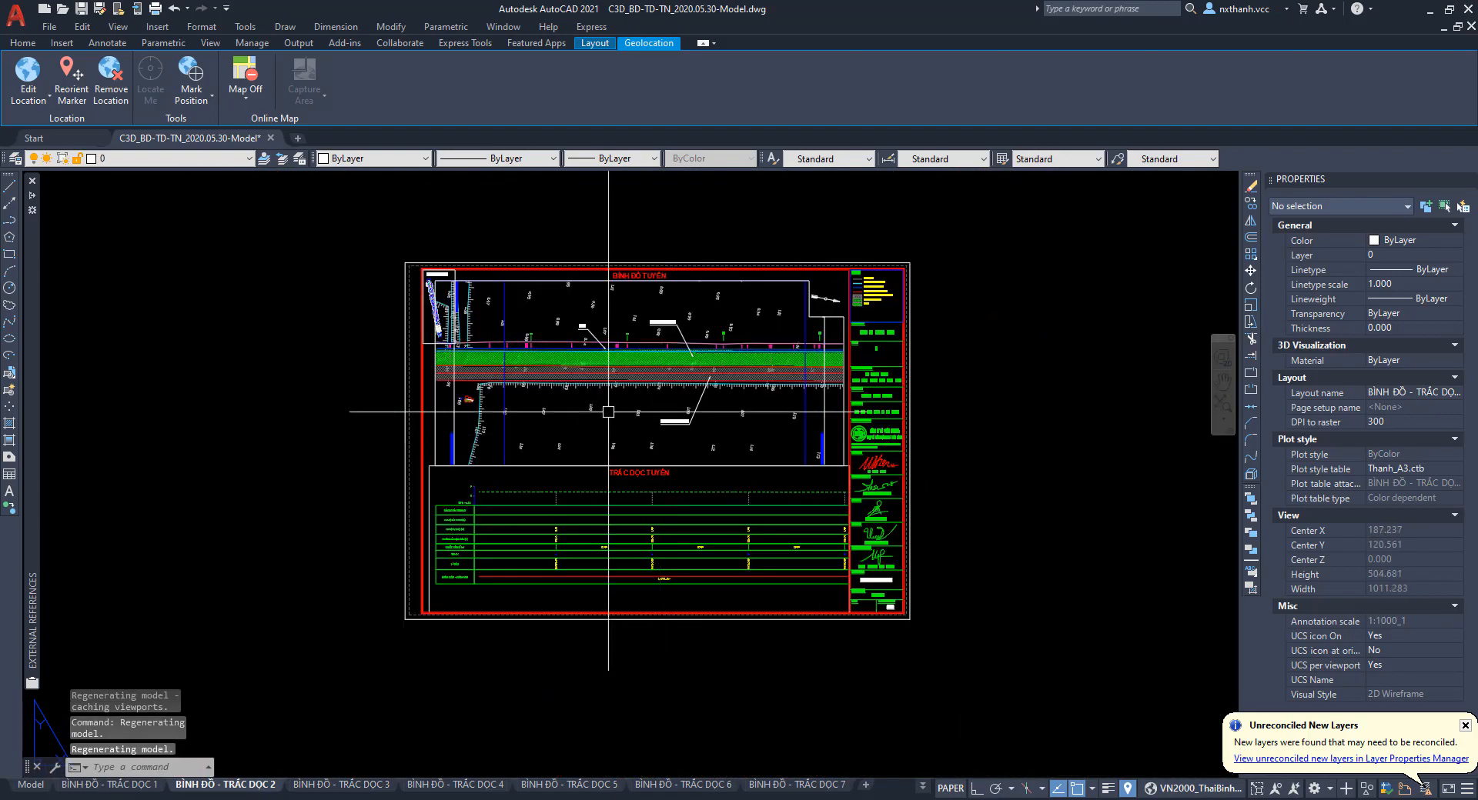
{"action": "scroll", "coordinate": [603, 389], "scroll_direction": "up", "scroll_amount": 2}
{"action": "scroll", "coordinate": [594, 397], "scroll_direction": "down", "scroll_amount": 2}
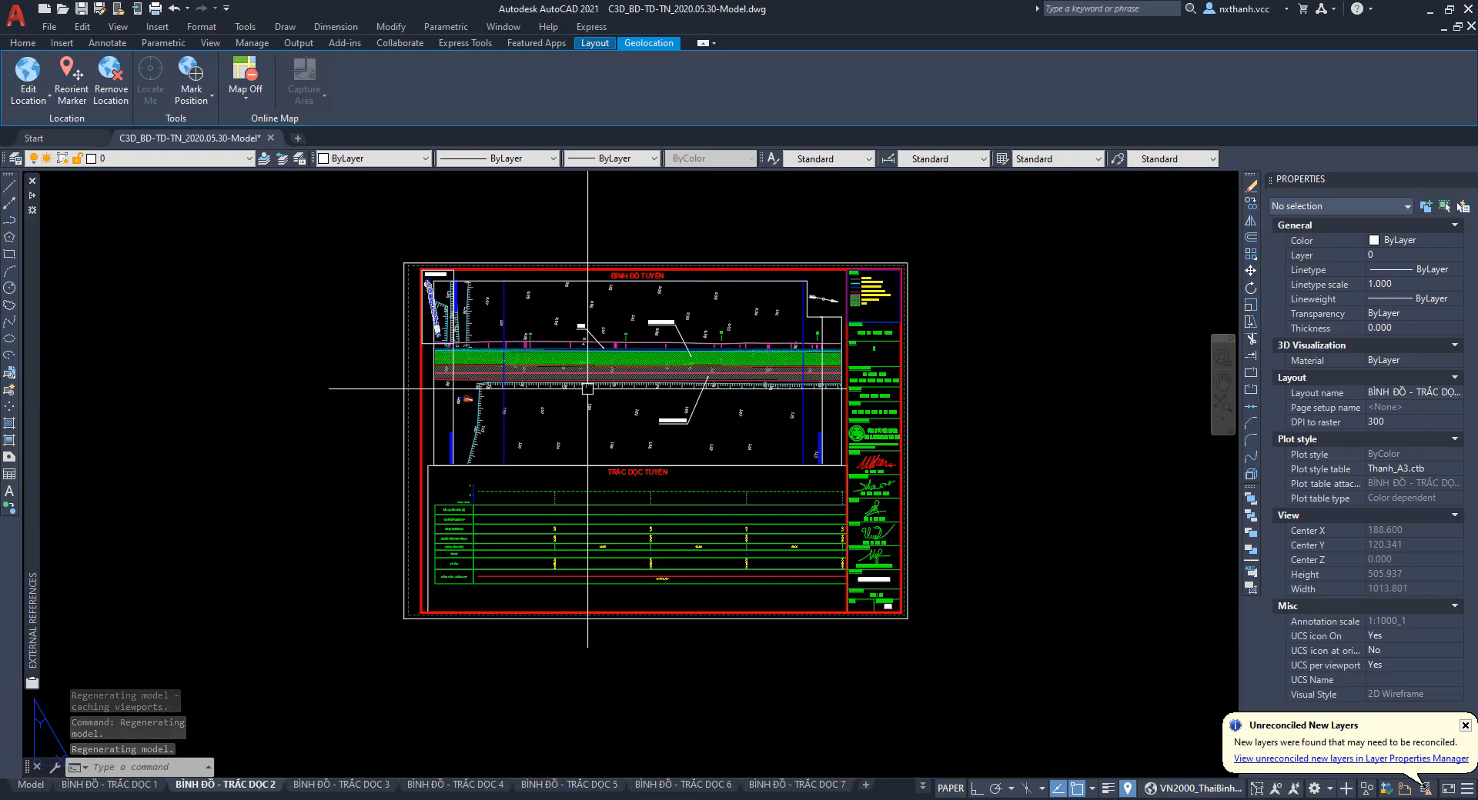
Preview the plot of the BÌNH ĐỒ - TRẮC DỌC 2 sheet, inspect its plan and profile, and close the preview.
{"action": "key", "text": "alt+f"}
{"action": "key", "text": "v"}
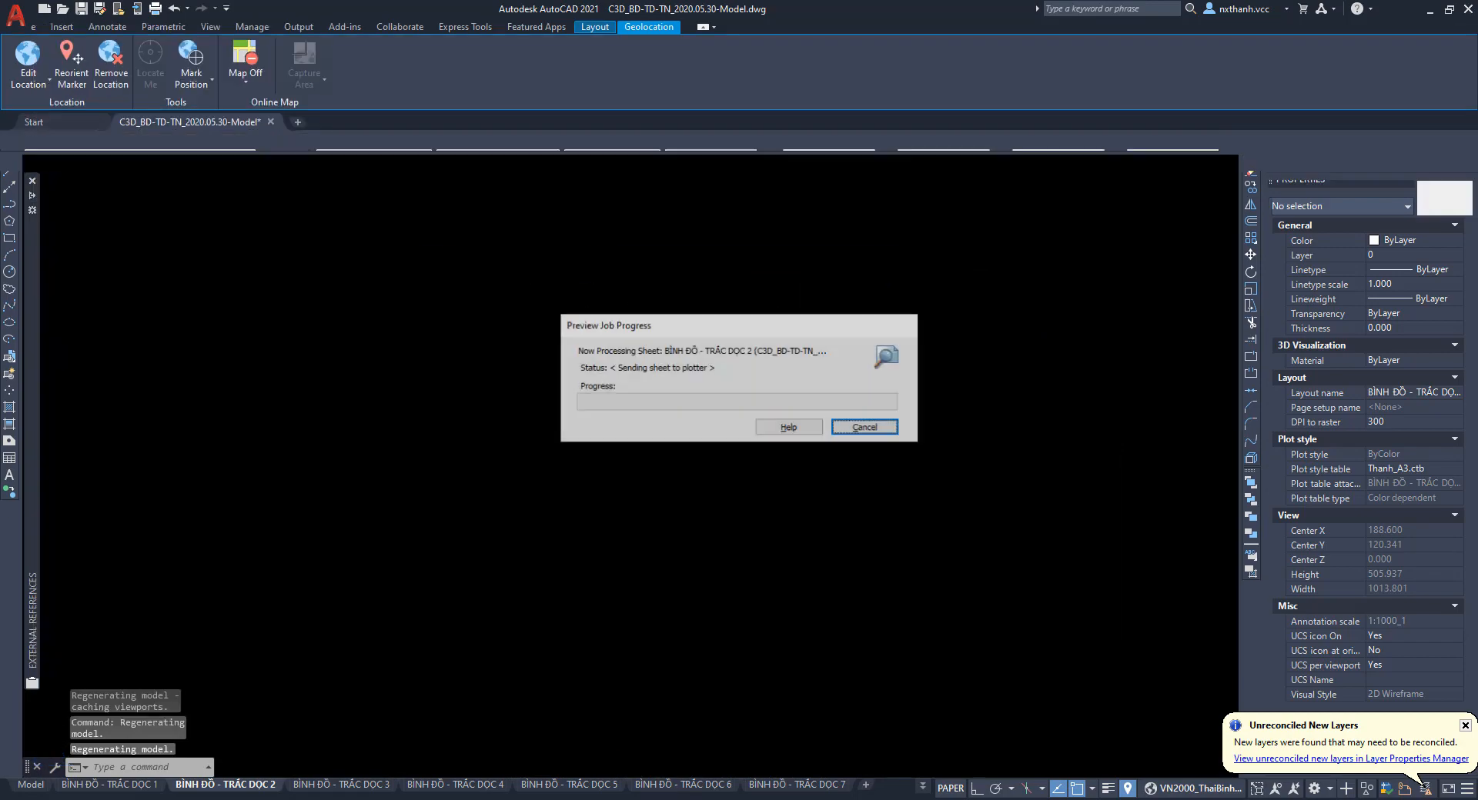
{"action": "scroll", "coordinate": [603, 379], "scroll_direction": "up", "scroll_amount": 1}
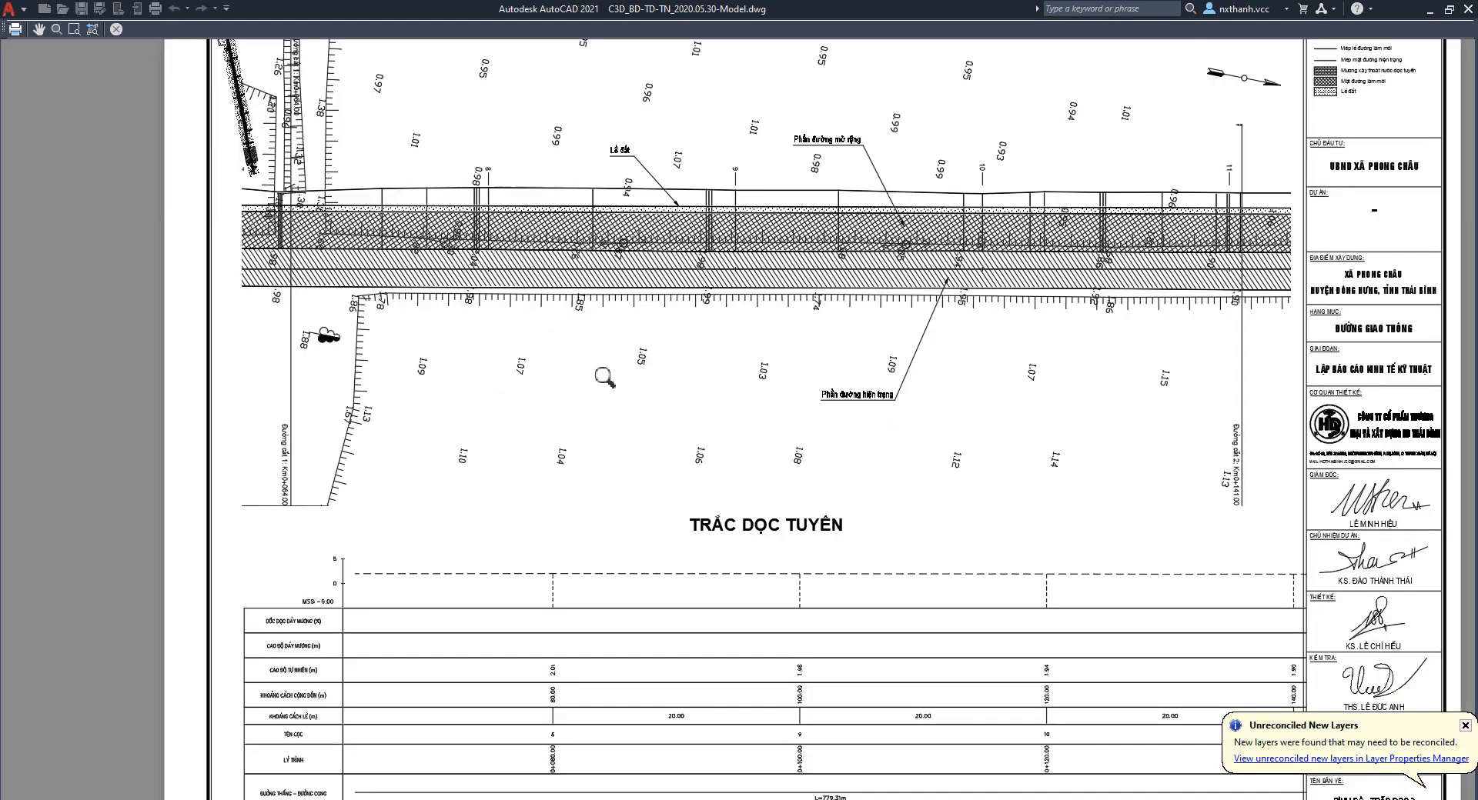
{"action": "middle_click_drag", "start_coordinate": [633, 378], "coordinate": [609, 493]}
{"action": "middle_click_drag", "start_coordinate": [870, 483], "coordinate": [785, 326]}
{"action": "middle_click_drag", "start_coordinate": [802, 543], "coordinate": [769, 436]}
{"action": "scroll", "coordinate": [705, 499], "scroll_direction": "down", "scroll_amount": 1}
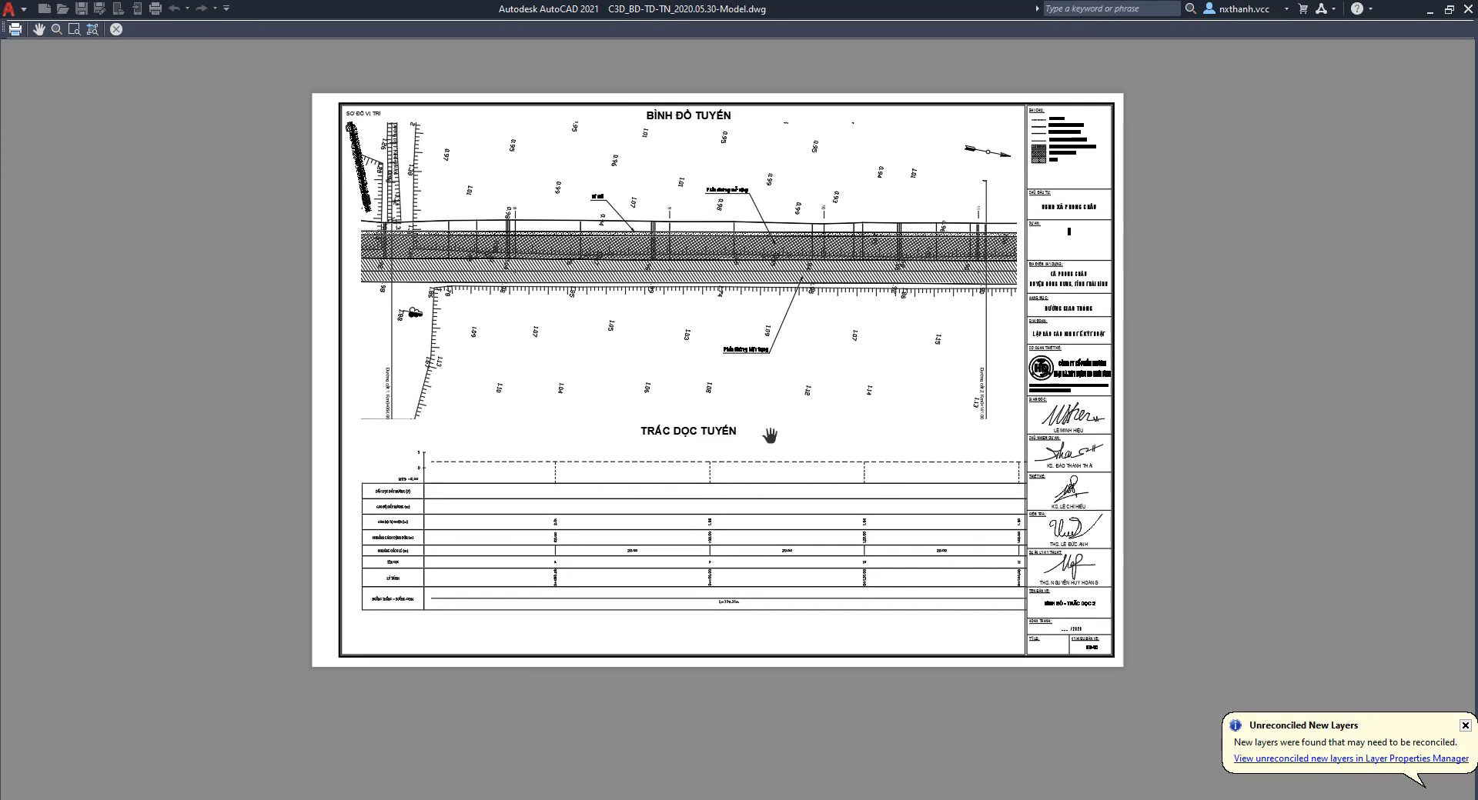
{"action": "key", "text": "Escape"}
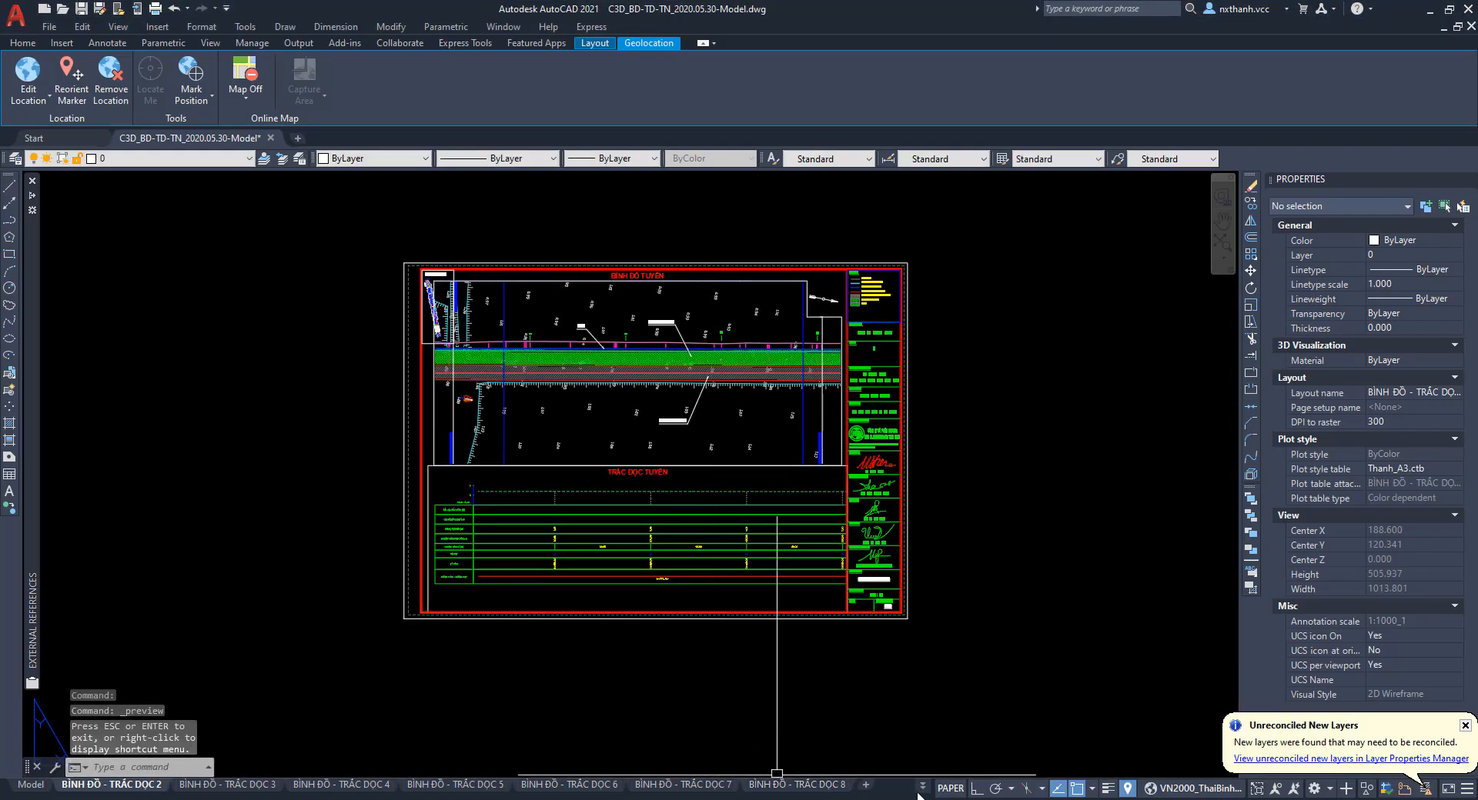
Open the layout TRẮC NGANG 1 and examine its cross sections.
{"action": "left_click", "coordinate": [922, 786]}
{"action": "left_click", "coordinate": [952, 707]}
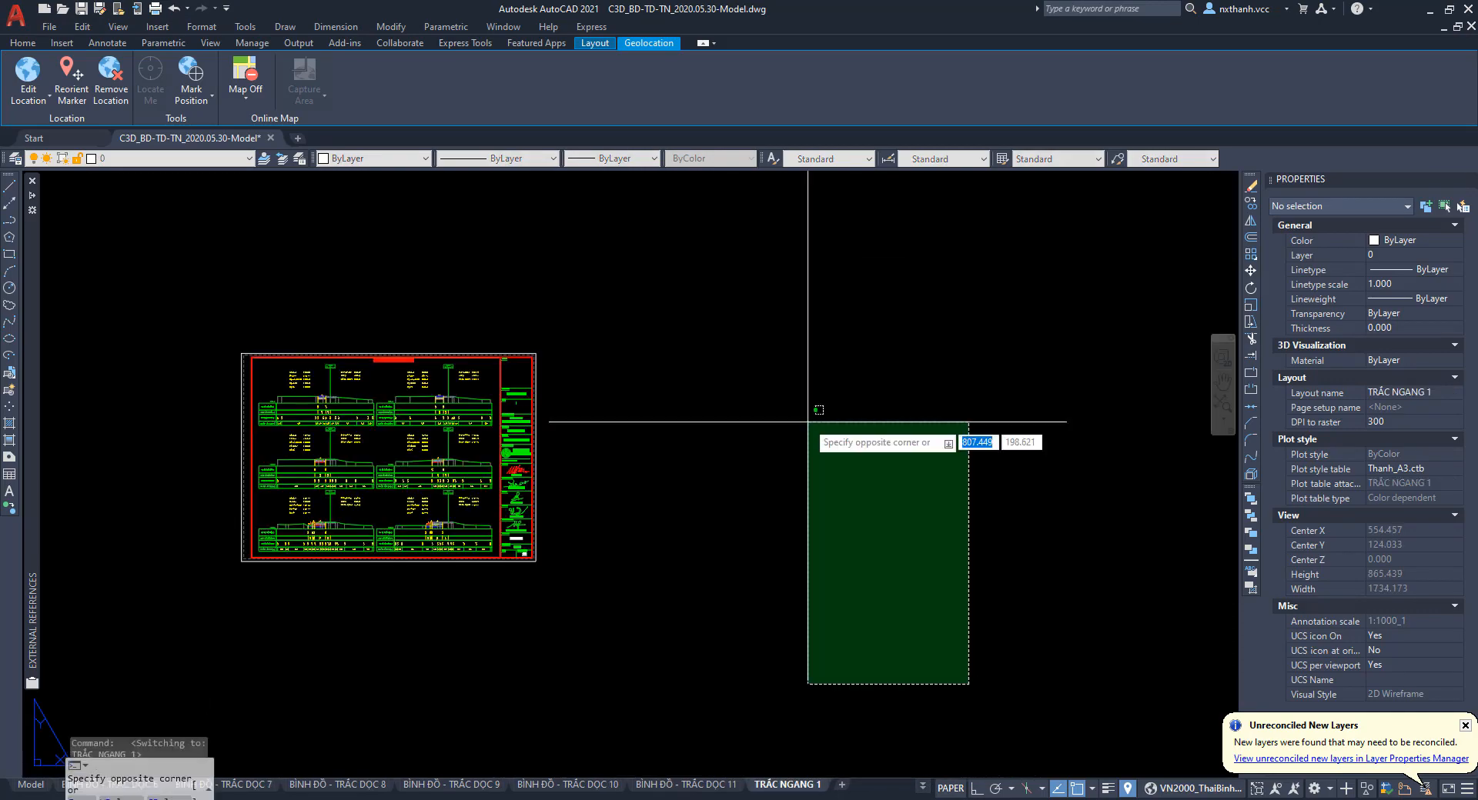
{"action": "key", "text": "Escape"}
{"action": "middle_click_drag", "start_coordinate": [551, 432], "coordinate": [858, 386]}
{"action": "scroll", "coordinate": [706, 430], "scroll_direction": "up", "scroll_amount": 3}
{"action": "middle_click_drag", "start_coordinate": [649, 391], "coordinate": [818, 469]}
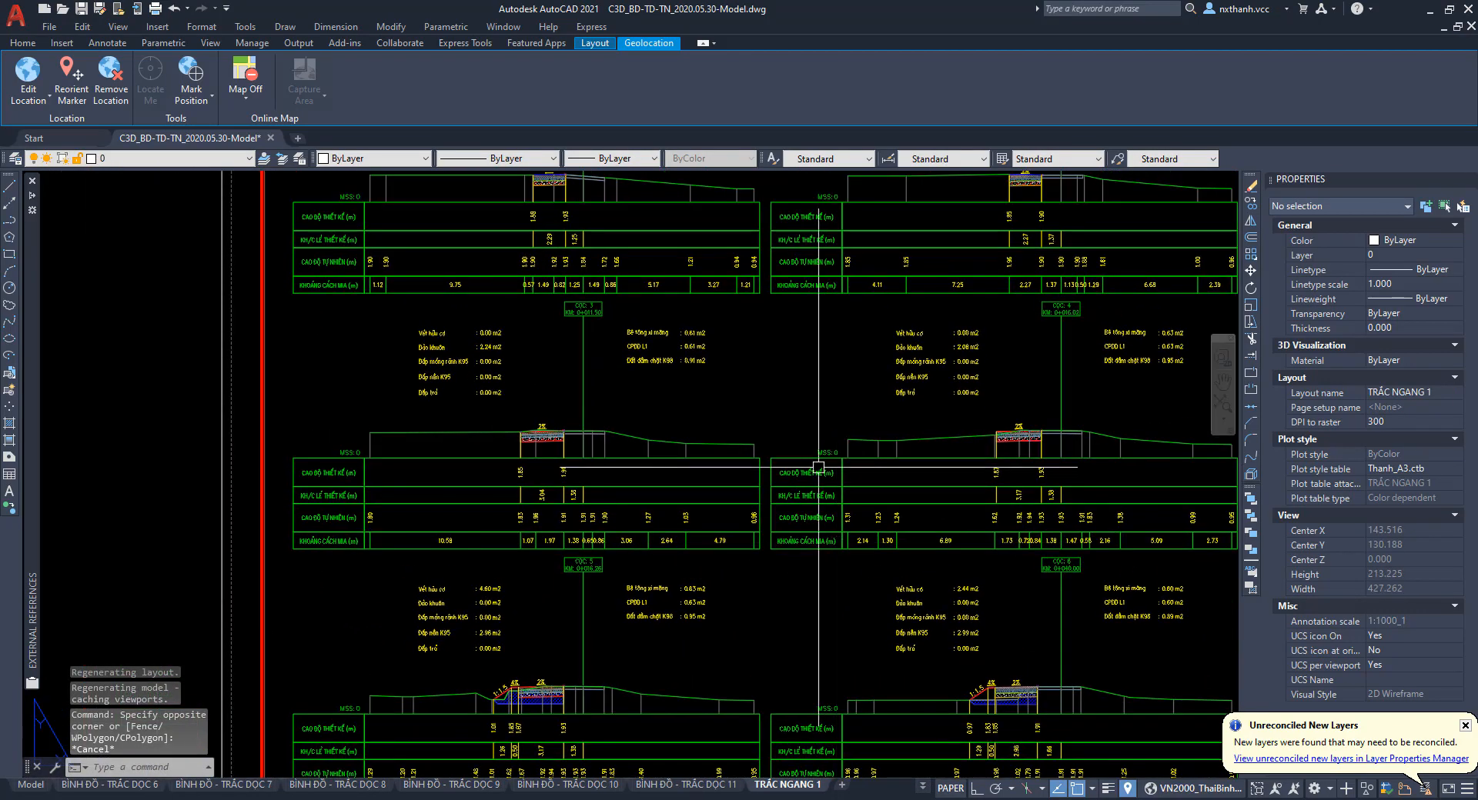
{"action": "scroll", "coordinate": [592, 364], "scroll_direction": "down", "scroll_amount": 2}
Open the layout TRẮC NGANG 3, inspect its cross sections in a plot preview, and close the preview.
{"action": "left_click", "coordinate": [922, 786]}
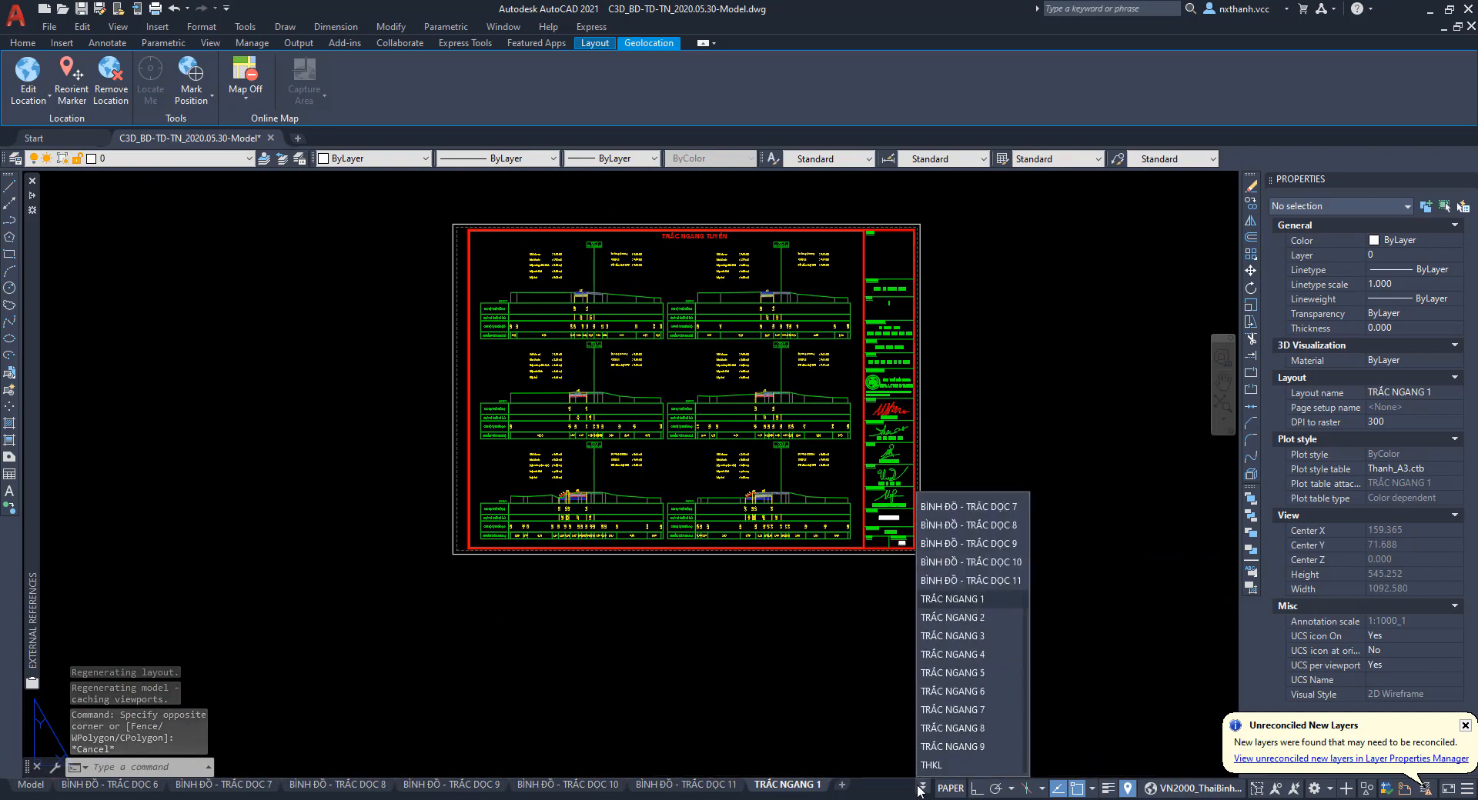
{"action": "left_click", "coordinate": [952, 635]}
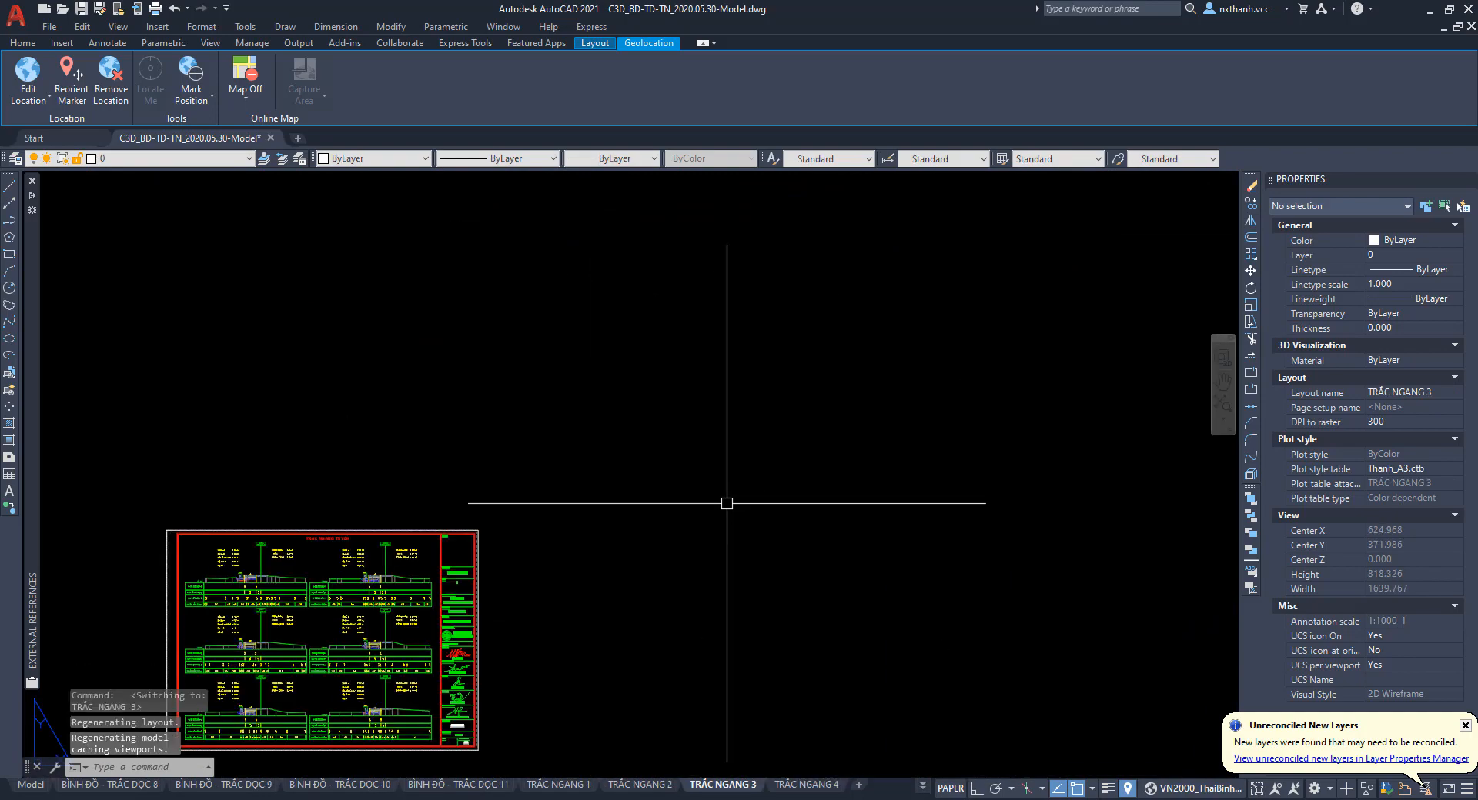
{"action": "scroll", "coordinate": [826, 407], "scroll_direction": "up", "scroll_amount": 4}
{"action": "scroll", "coordinate": [768, 408], "scroll_direction": "down", "scroll_amount": 3}
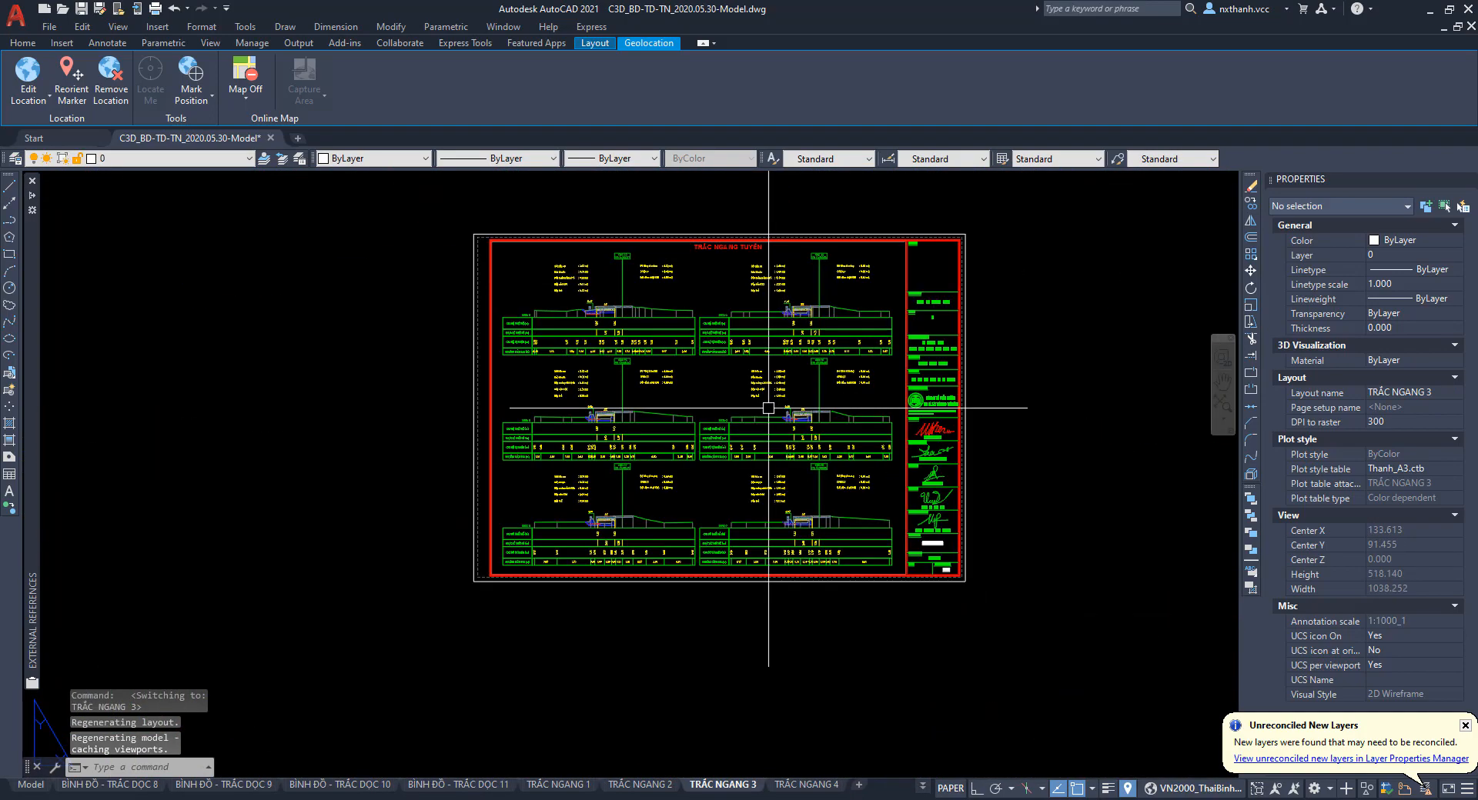
{"action": "key", "text": "alt+f"}
{"action": "key", "text": "v"}
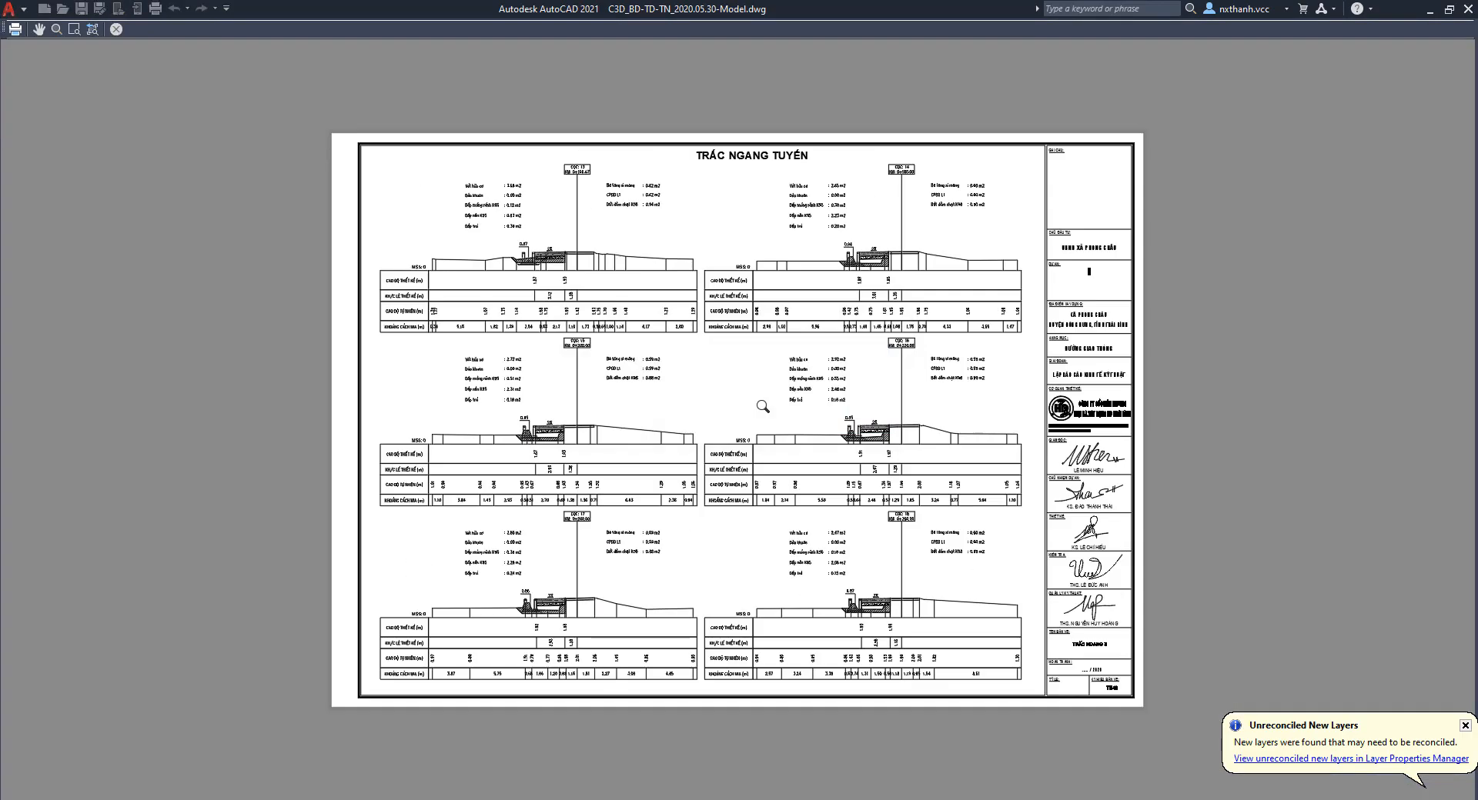
{"action": "scroll", "coordinate": [540, 622], "scroll_direction": "up", "scroll_amount": 3}
{"action": "scroll", "coordinate": [539, 623], "scroll_direction": "up", "scroll_amount": 1}
{"action": "middle_click_drag", "start_coordinate": [616, 492], "coordinate": [543, 625]}
{"action": "scroll", "coordinate": [542, 625], "scroll_direction": "down", "scroll_amount": 2}
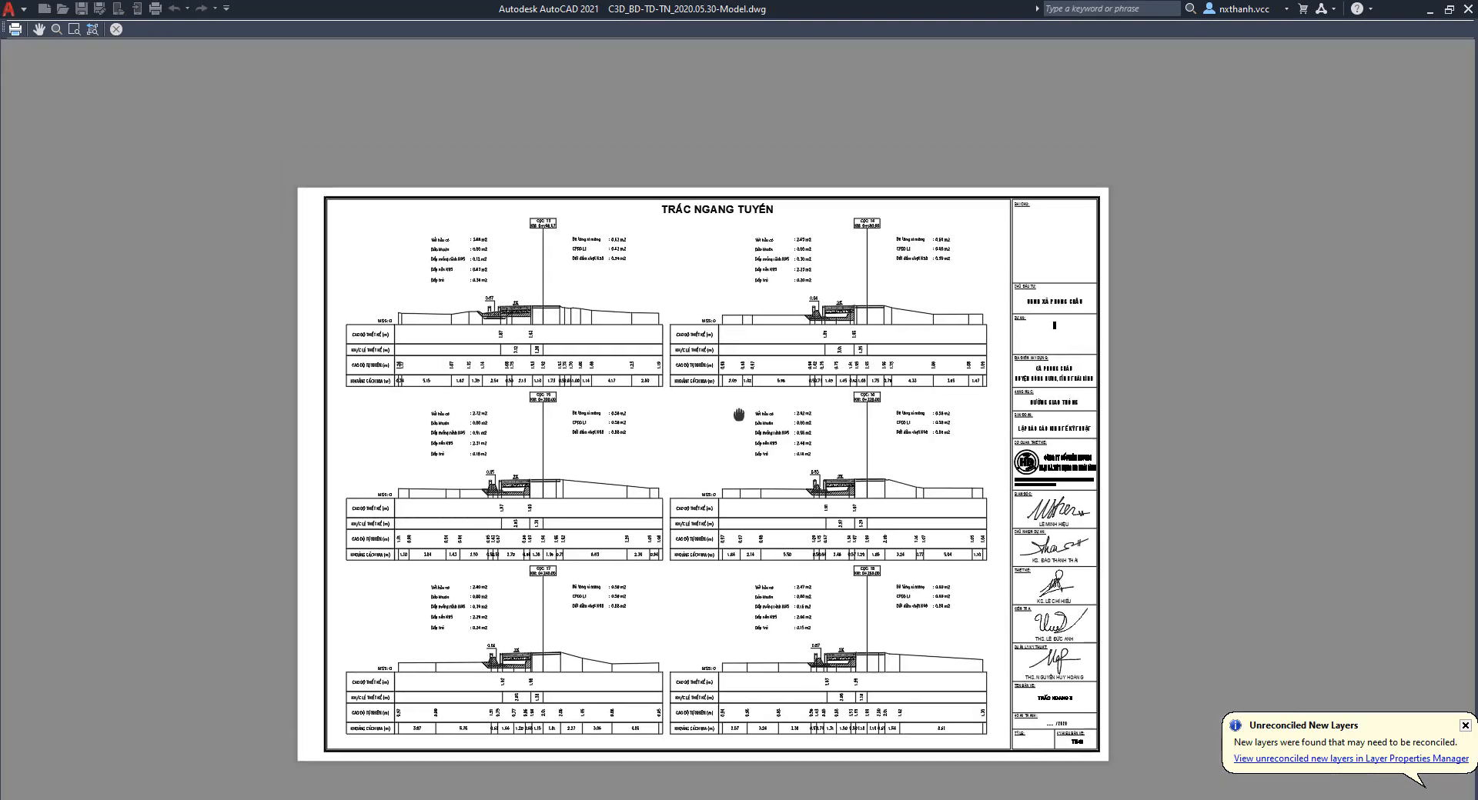
{"action": "middle_click_drag", "start_coordinate": [739, 416], "coordinate": [877, 357]}
{"action": "key", "text": "Escape"}
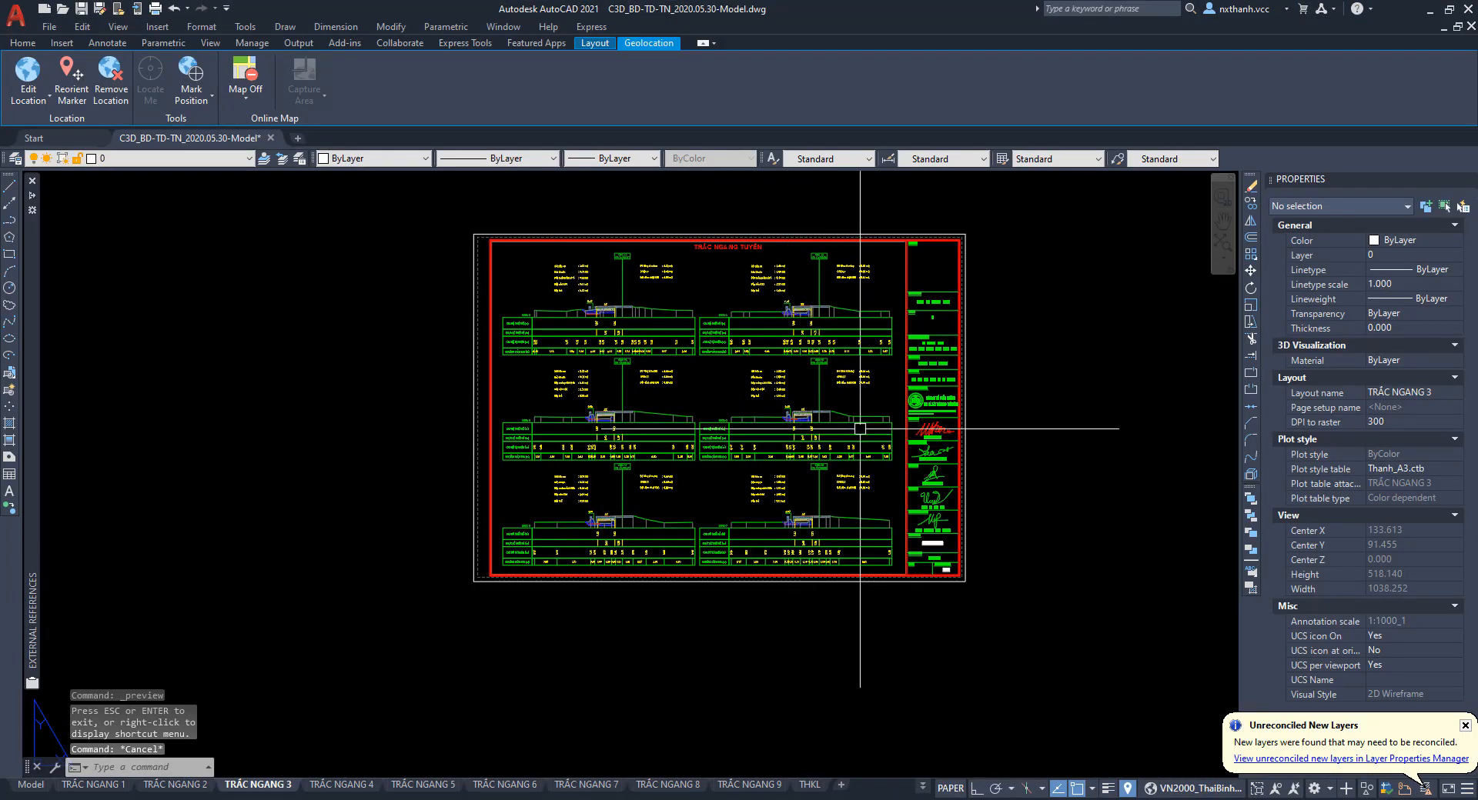
Leave the TRẮC NGANG 3 sheet and return to model space to view the whole exported drawing.
{"action": "scroll", "coordinate": [862, 427], "scroll_direction": "up", "scroll_amount": 2}
{"action": "middle_click_drag", "start_coordinate": [866, 420], "coordinate": [782, 416]}
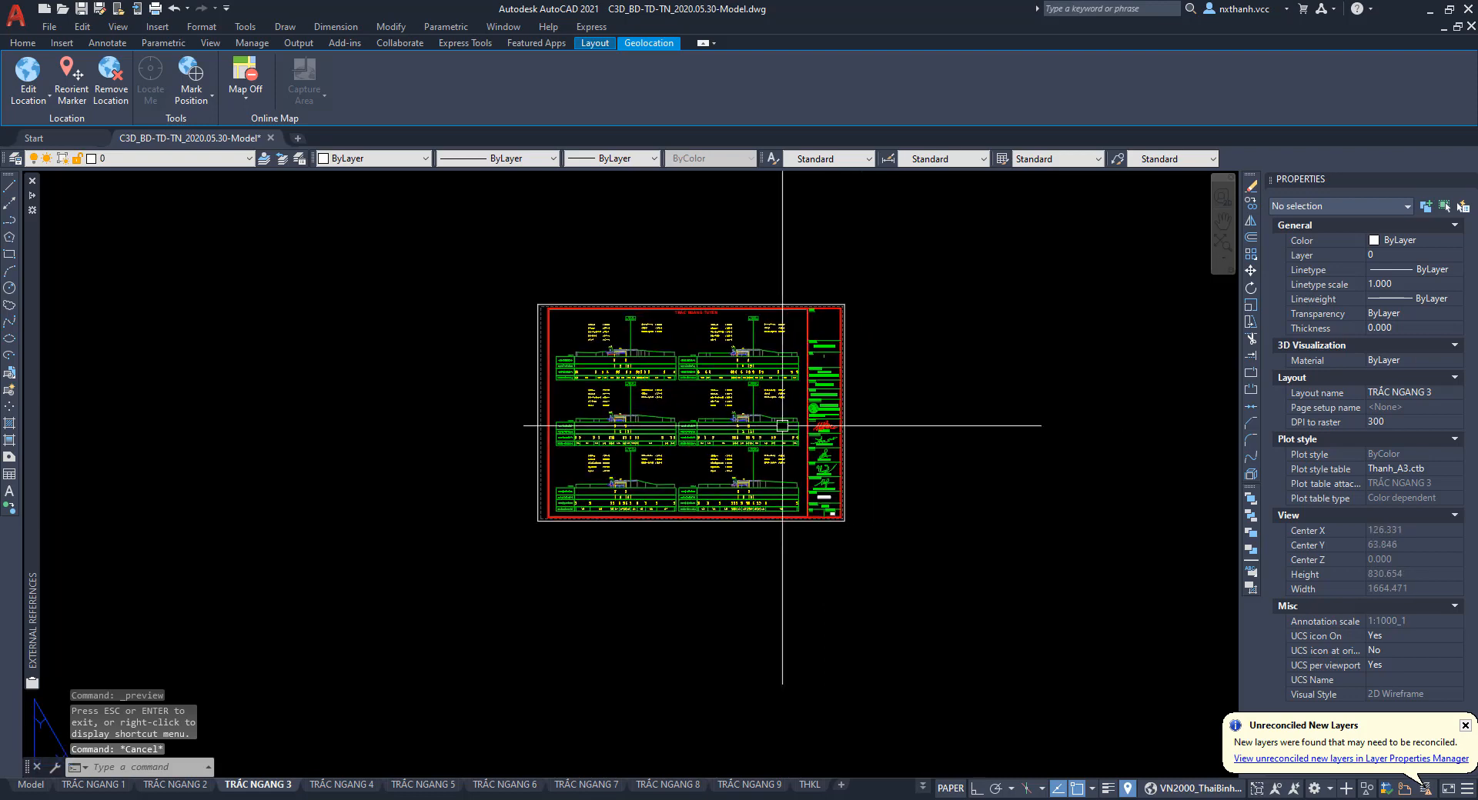
{"action": "left_click", "coordinate": [31, 784]}
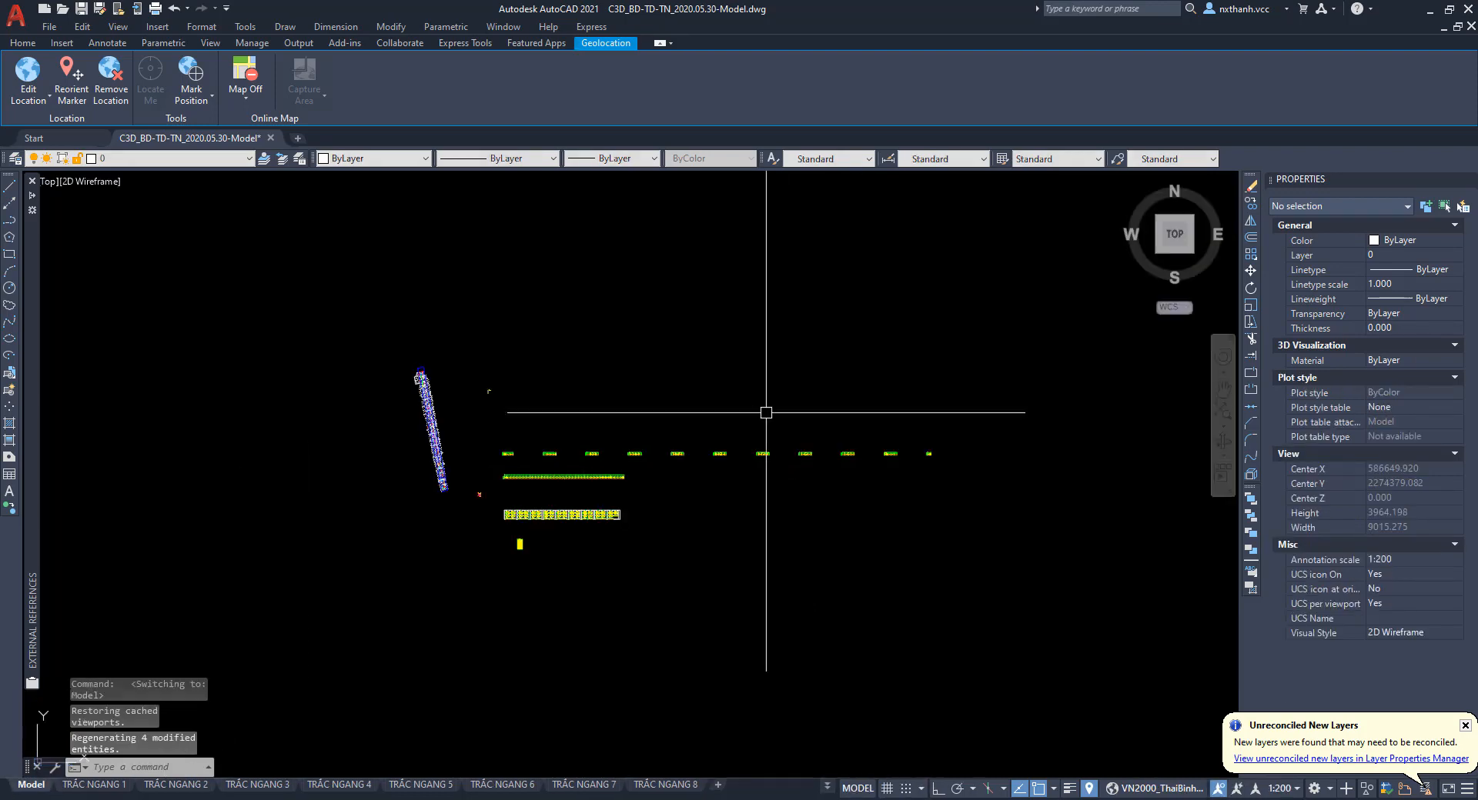
{"action": "scroll", "coordinate": [580, 469], "scroll_direction": "down", "scroll_amount": 2}
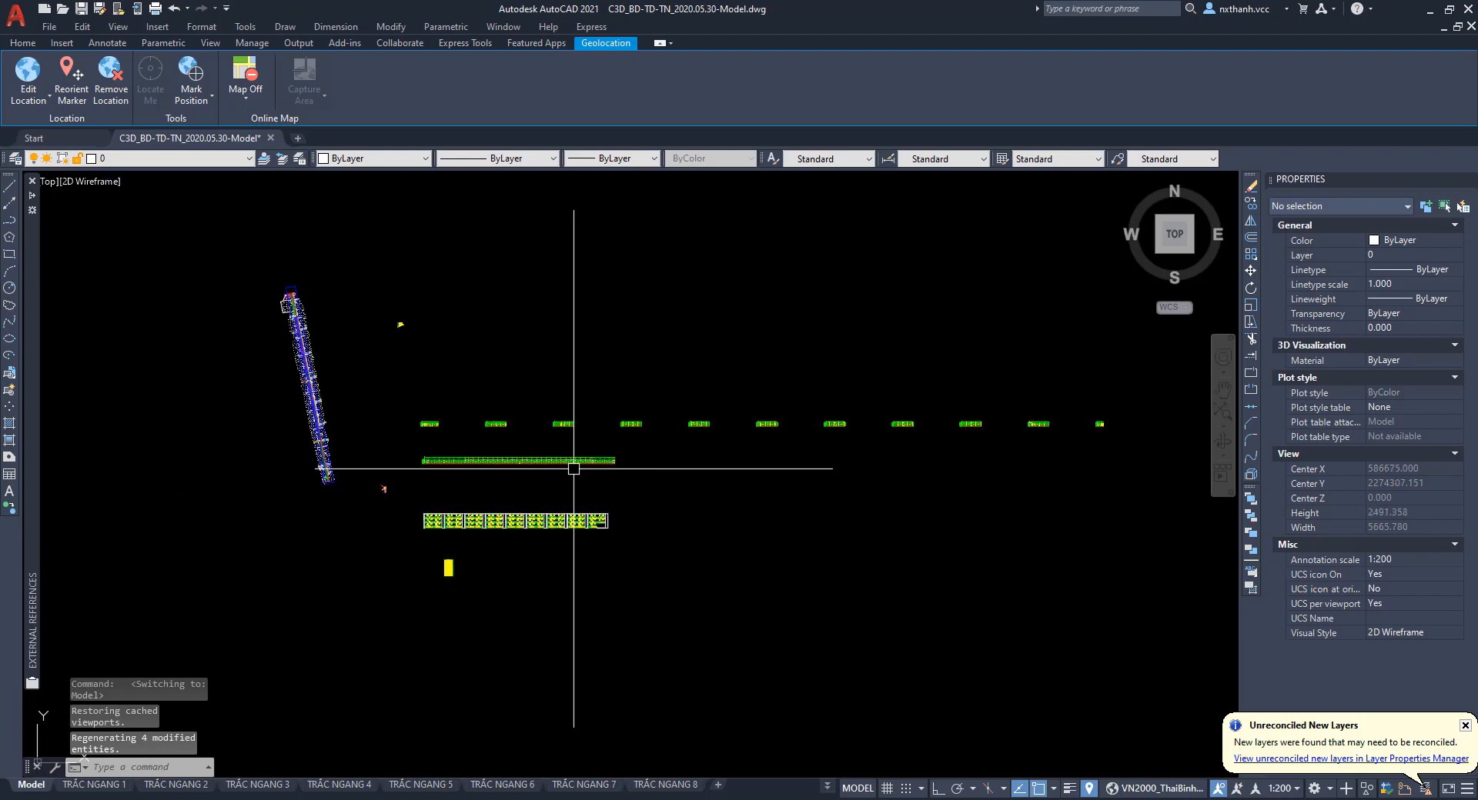